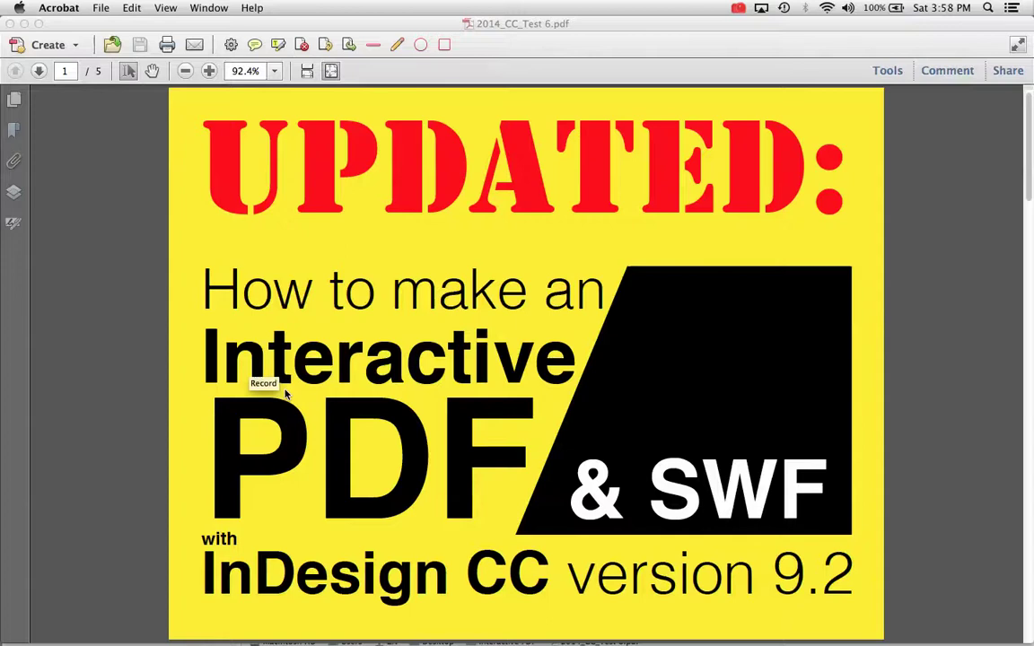
Step: Test the page navigation buttons in the finished interactive PDF by jumping to pages 5, 2 and 3
scroll(285, 393, "down", 3)
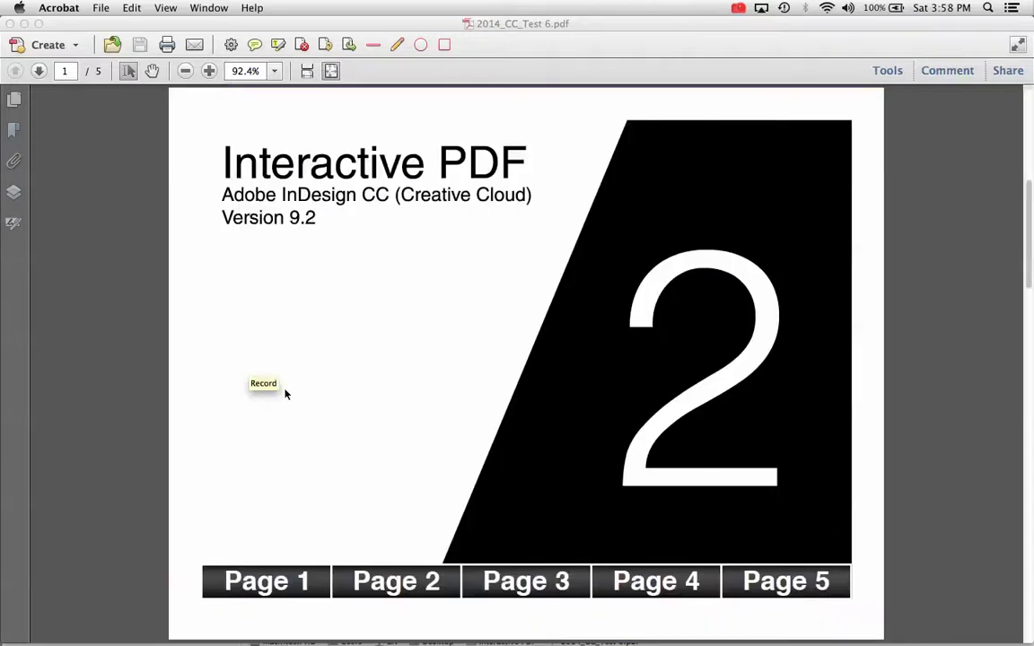
left_click(595, 584)
left_click(563, 582)
left_click(806, 579)
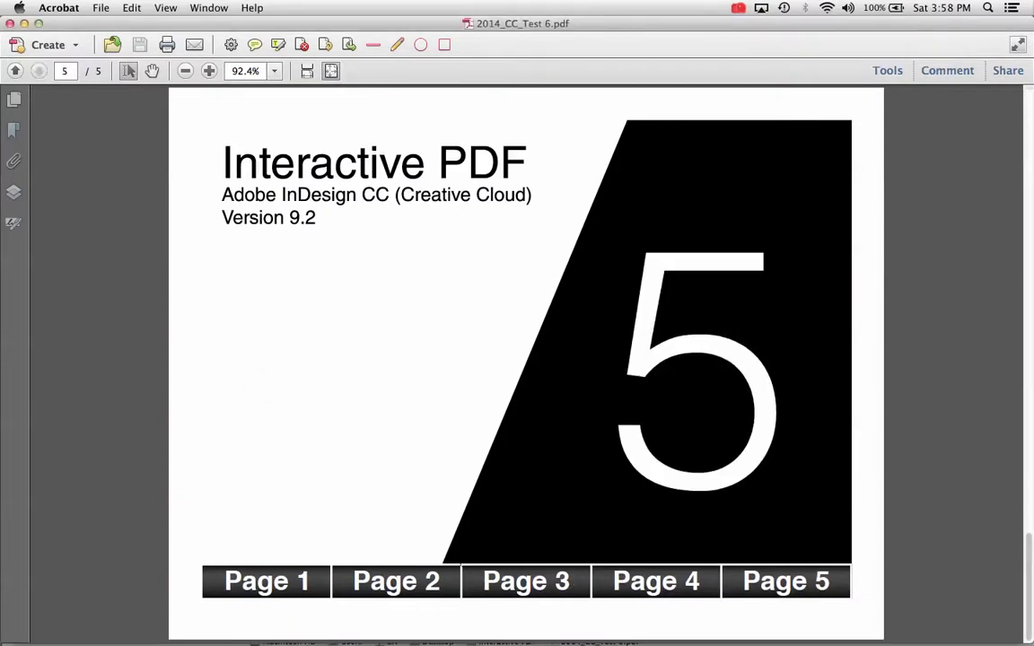
left_click(427, 582)
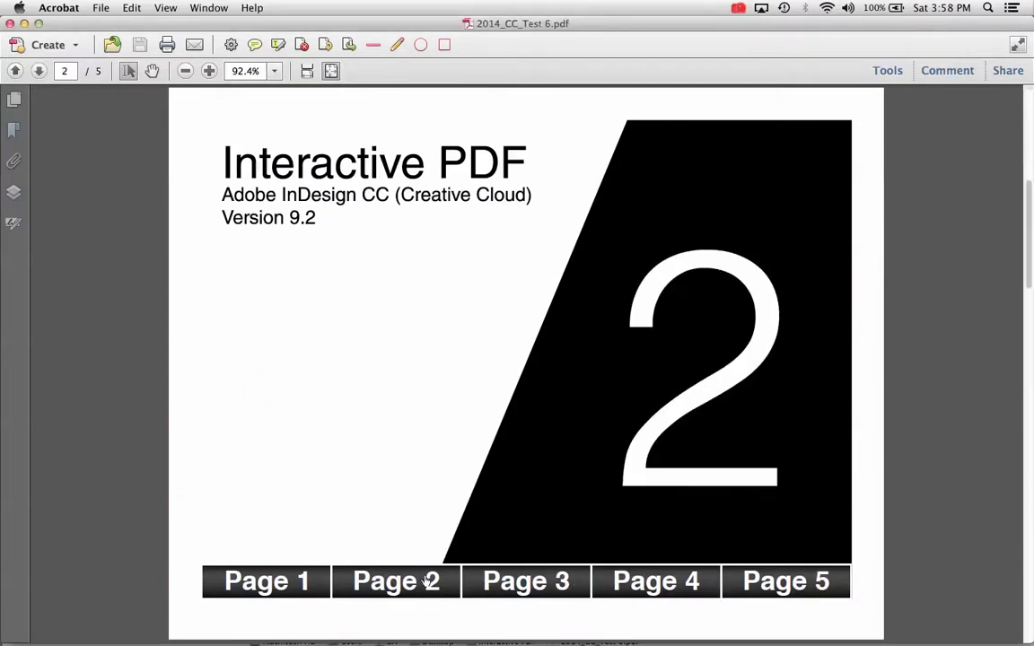
left_click(536, 585)
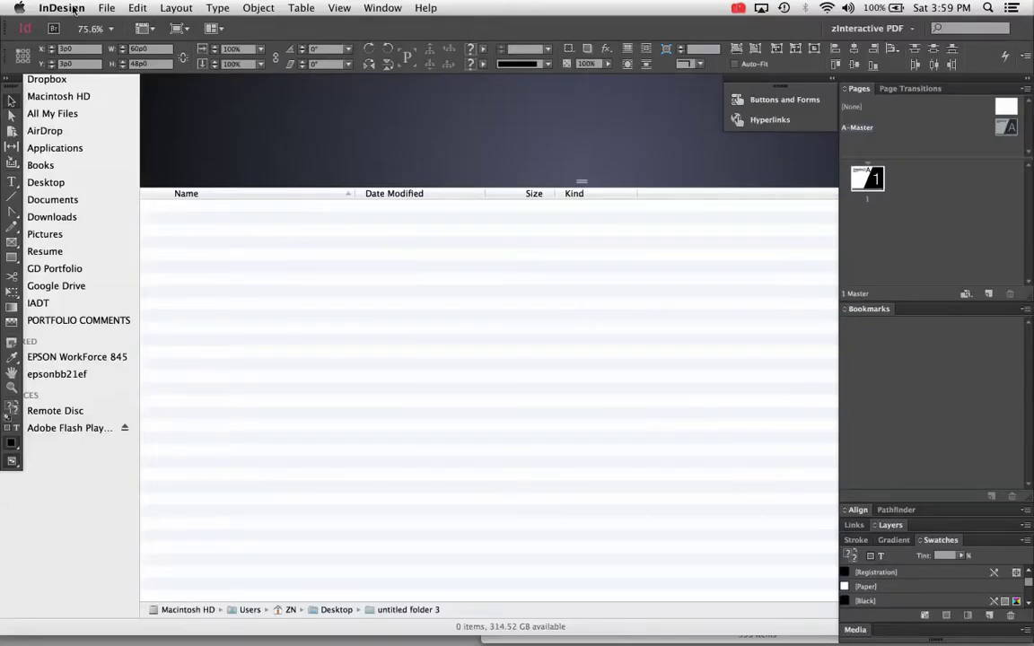
Step: Switch to InDesign, check the program version in its About information and close it
left_click(63, 8)
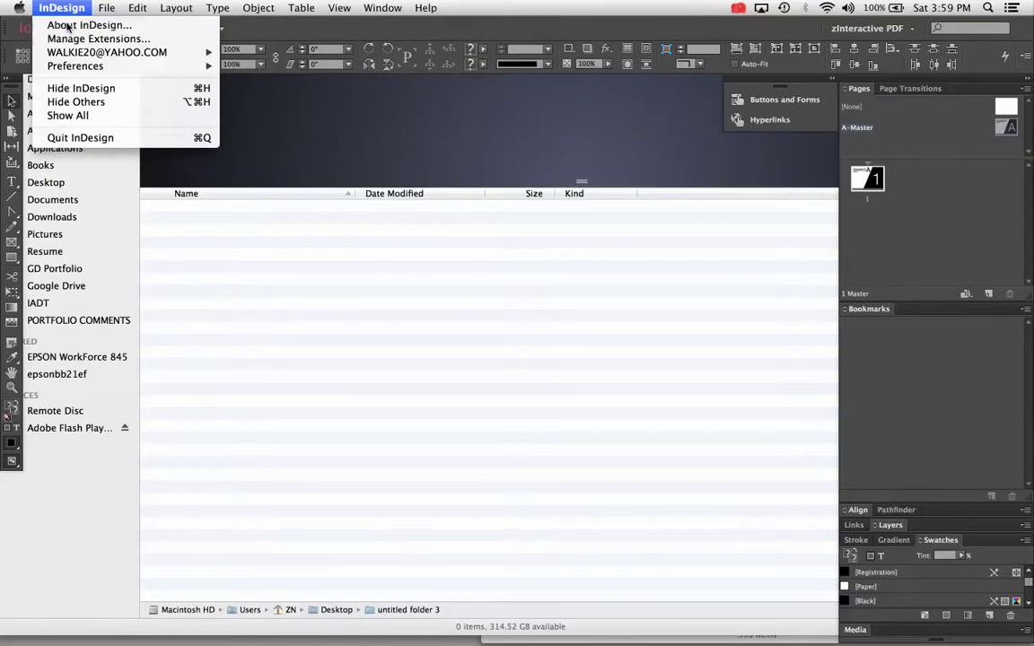
left_click(65, 25)
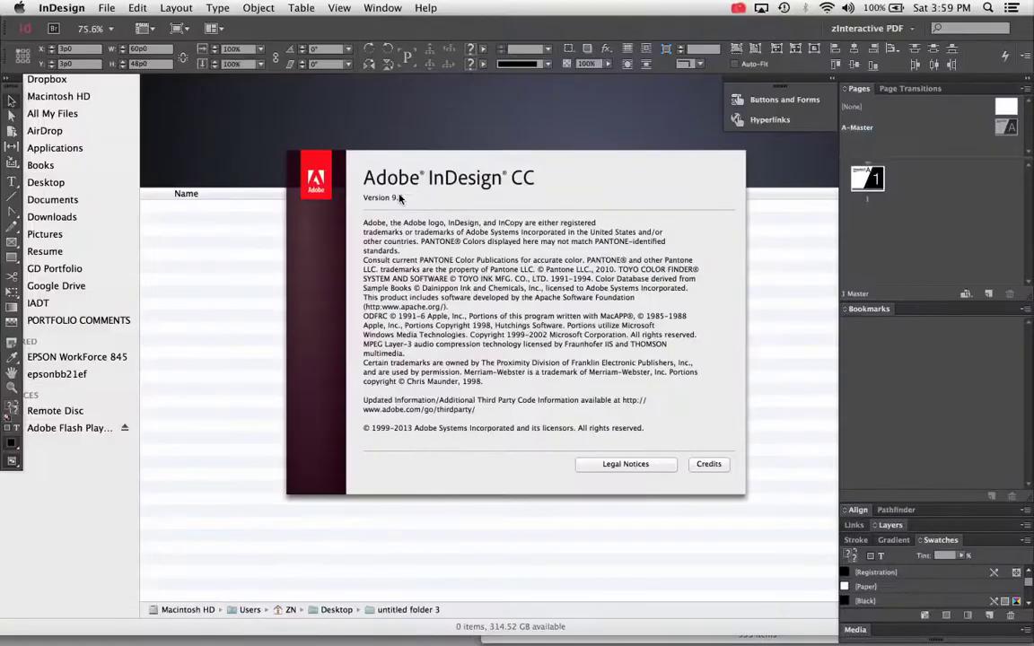
left_click(399, 199)
Step: Create a one-page Letter document with Print intent, landscape orientation and Facing Pages turned off
left_click(101, 9)
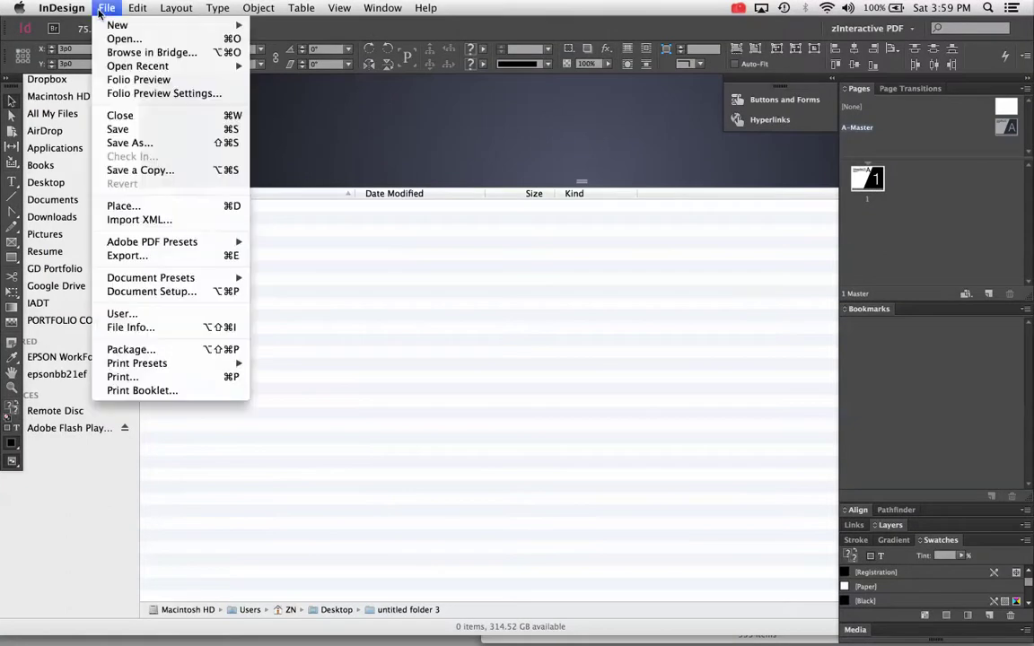
mouse_move(112, 31)
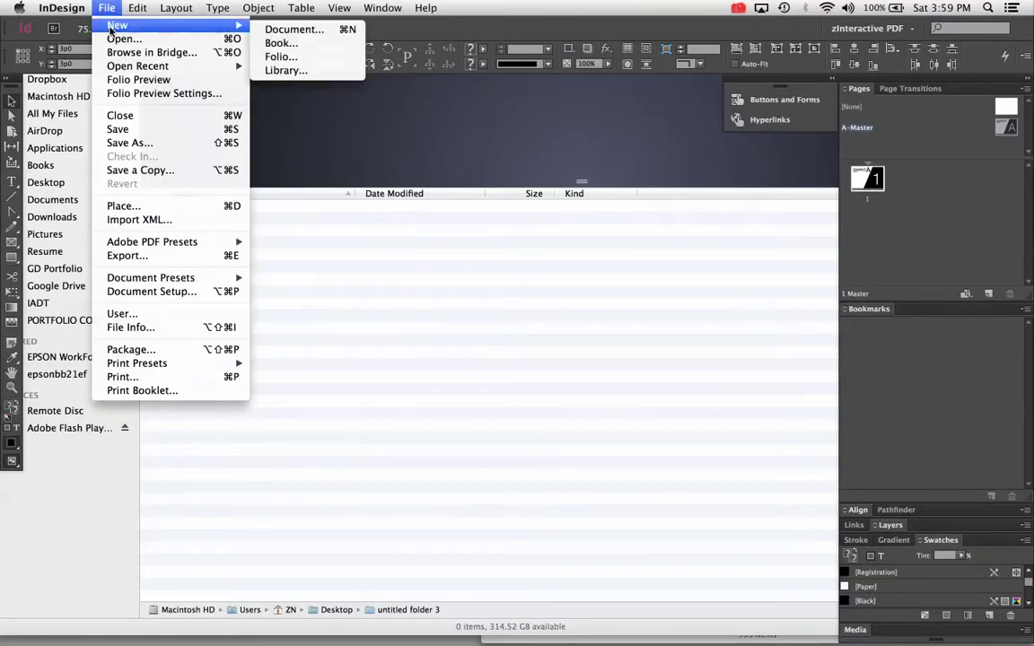
left_click(288, 29)
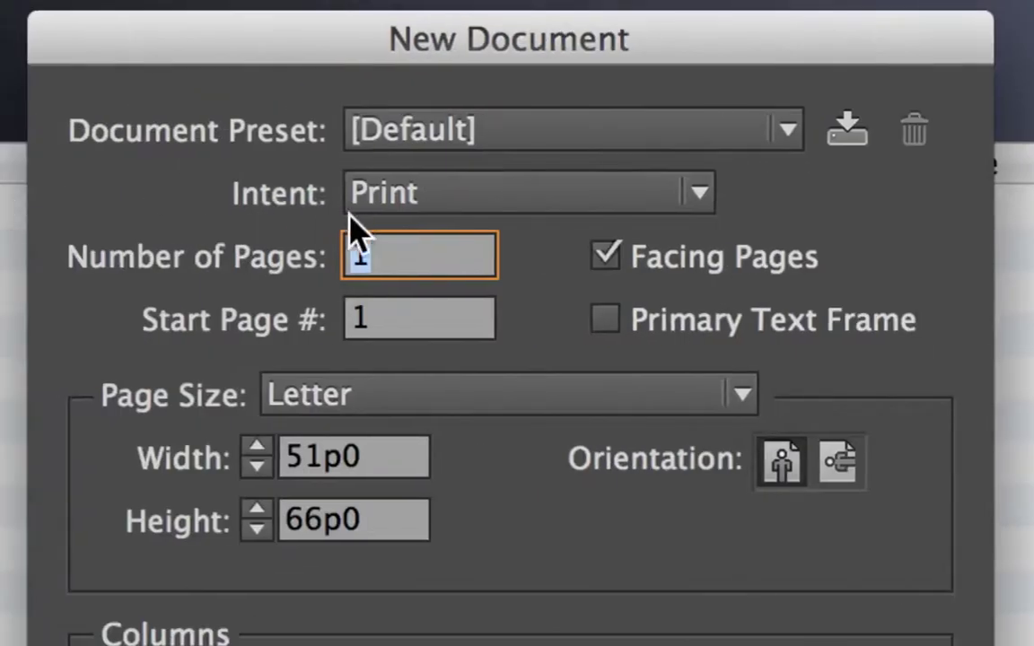
left_click(410, 209)
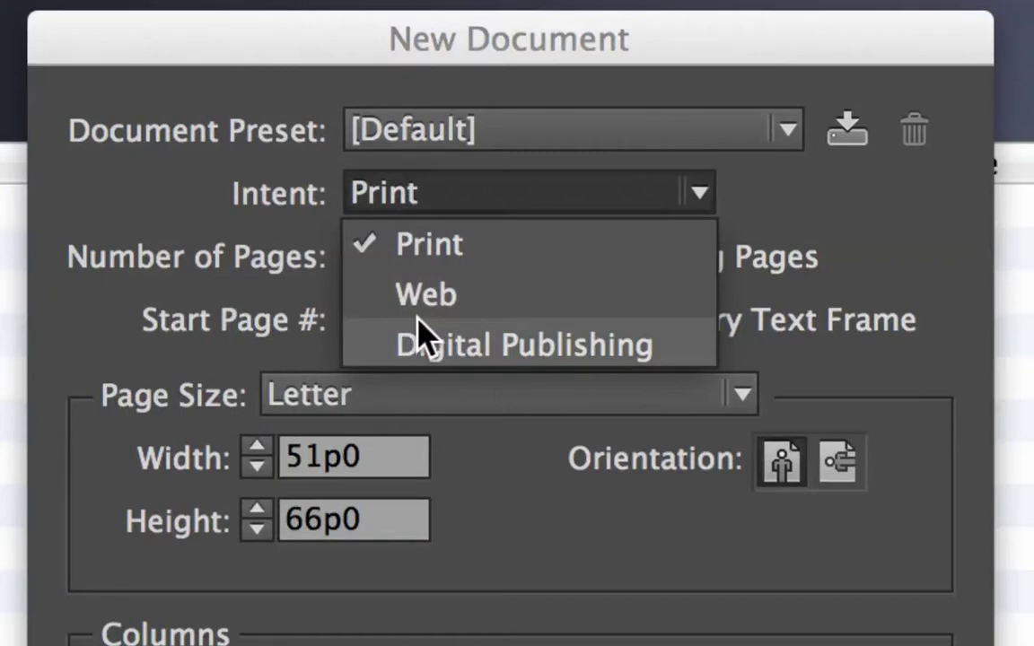
left_click(505, 240)
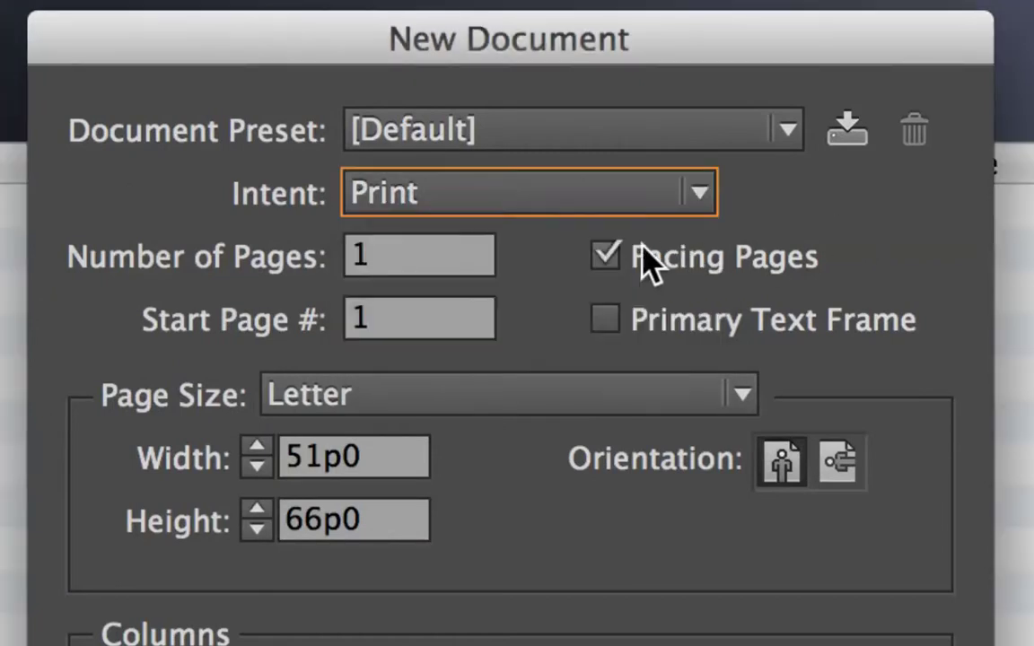
left_click(607, 257)
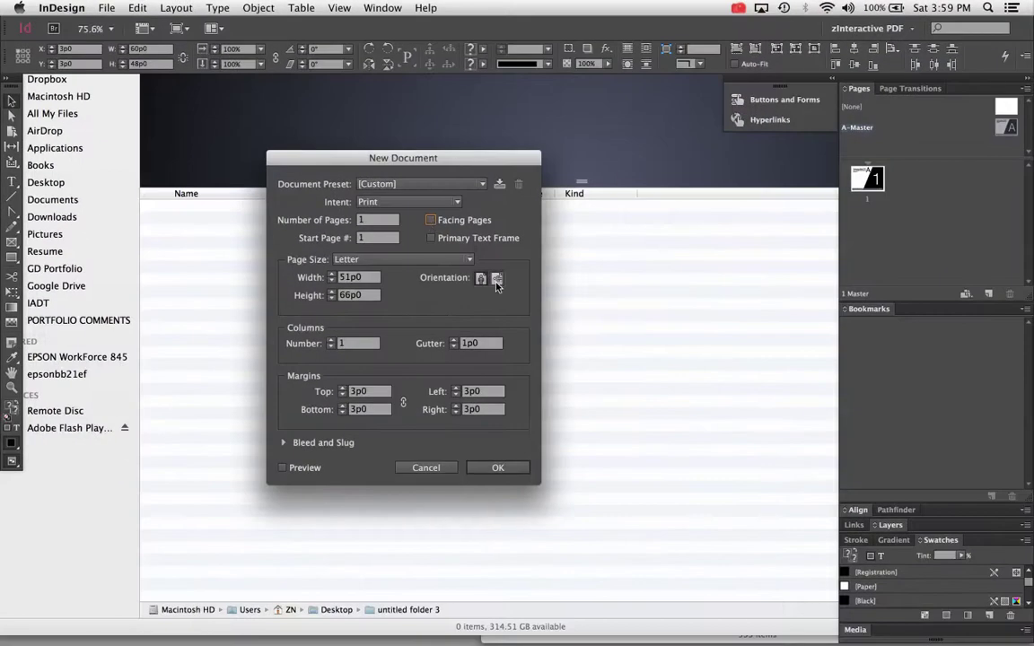
left_click(497, 279)
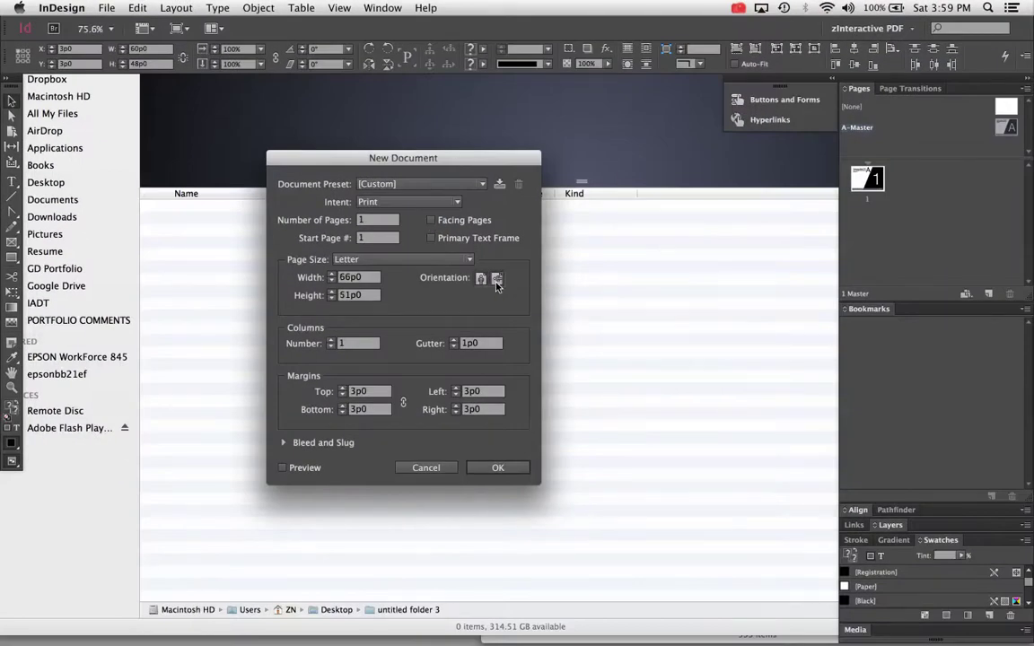
left_click(515, 473)
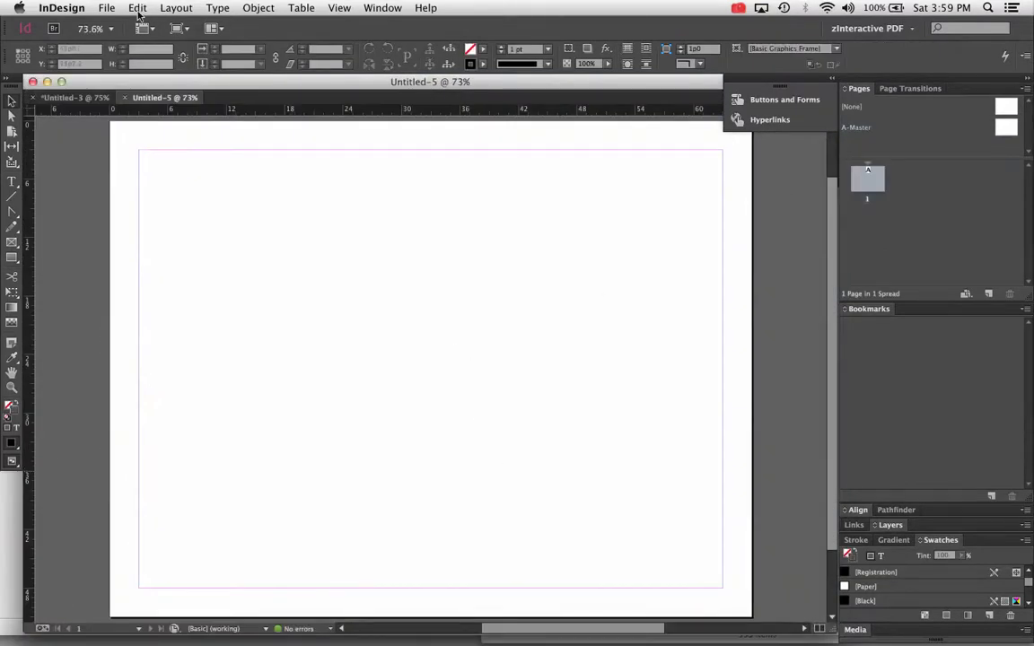
Step: Review the Facing Pages option in the document setup and confirm the setup with it off
left_click(106, 8)
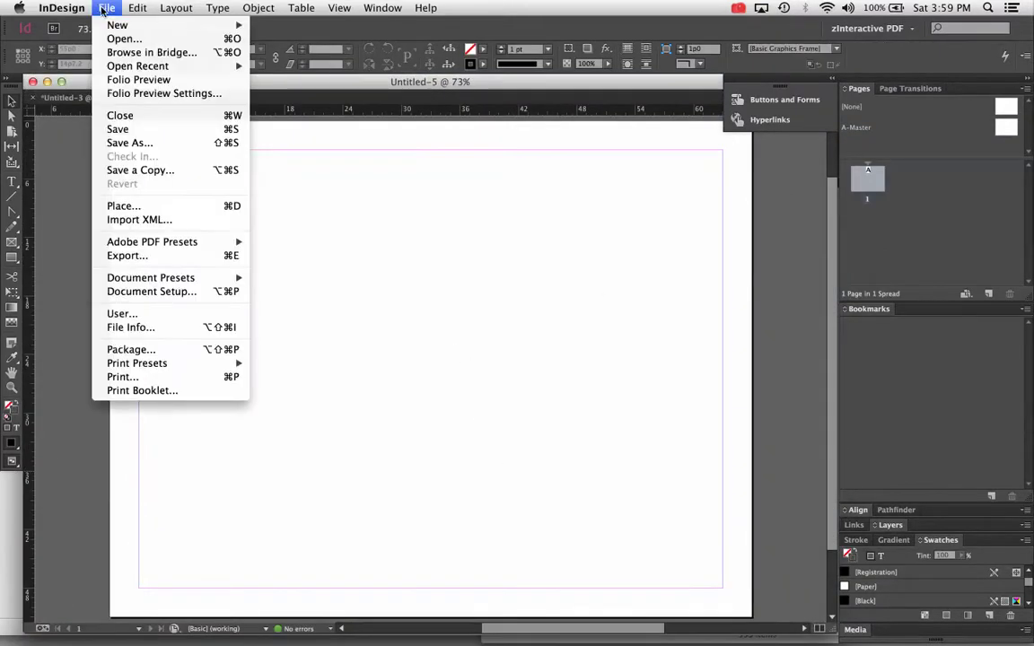
left_click(134, 292)
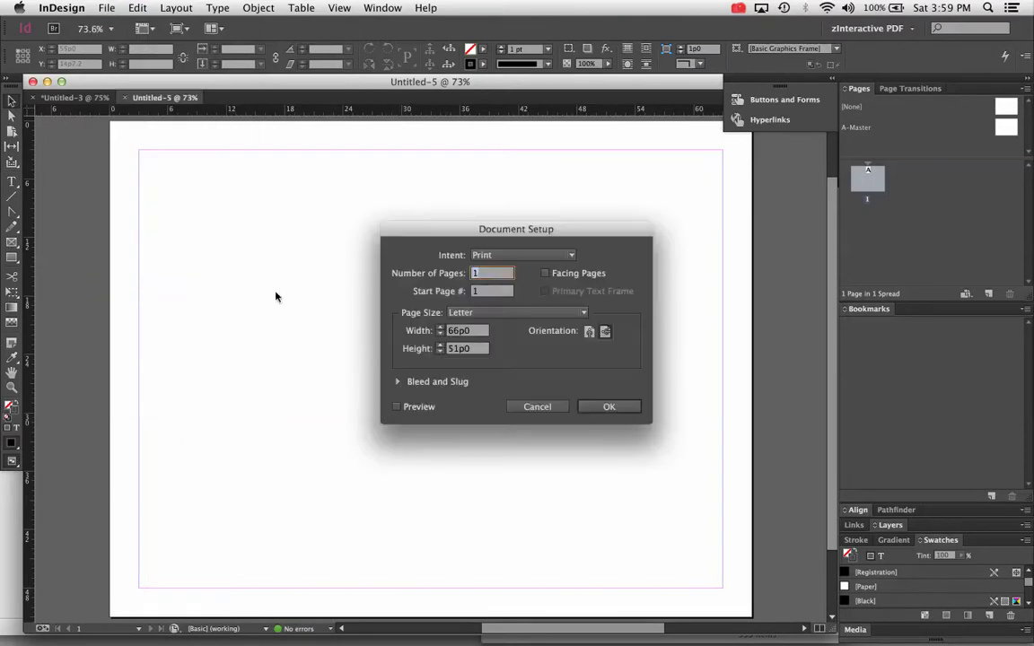
left_click(545, 273)
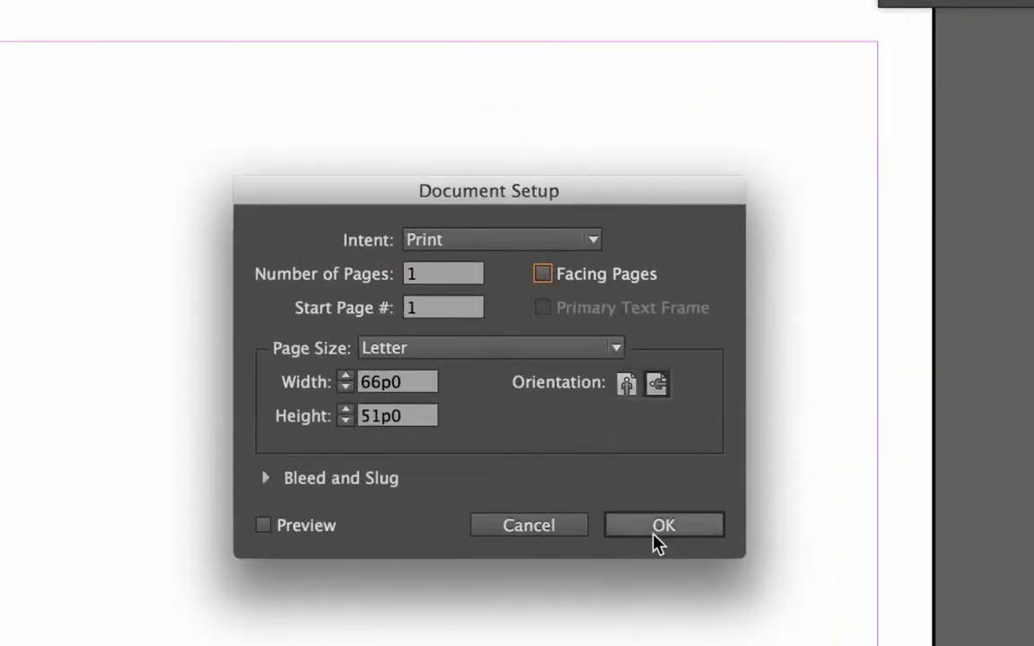
left_click(635, 528)
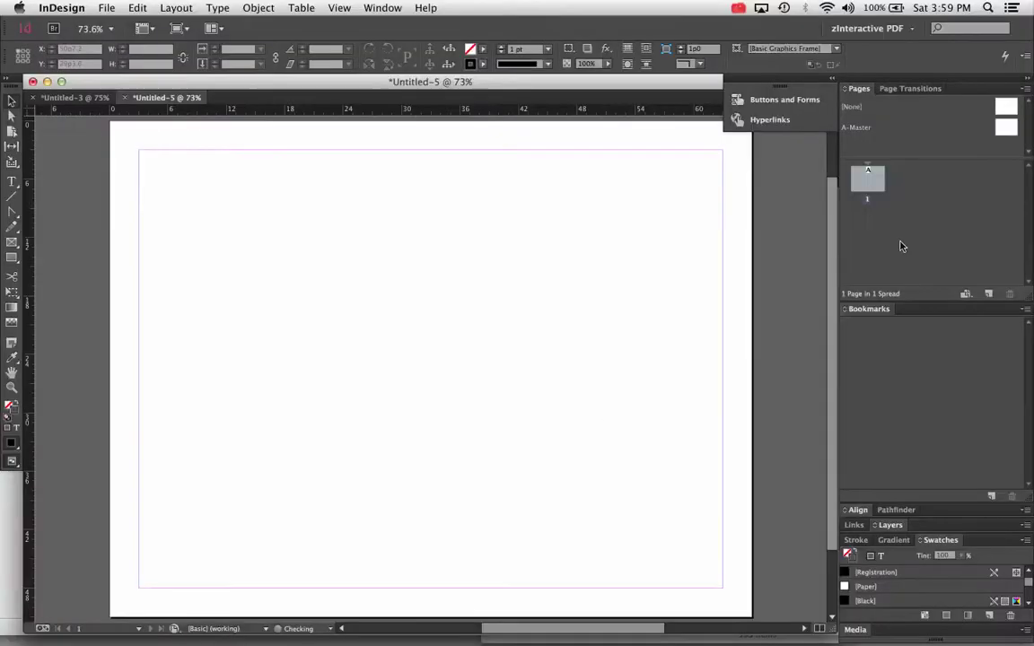
Step: Add four blank pages after page 1 to make a five-page document
left_click(990, 296)
left_click(990, 296)
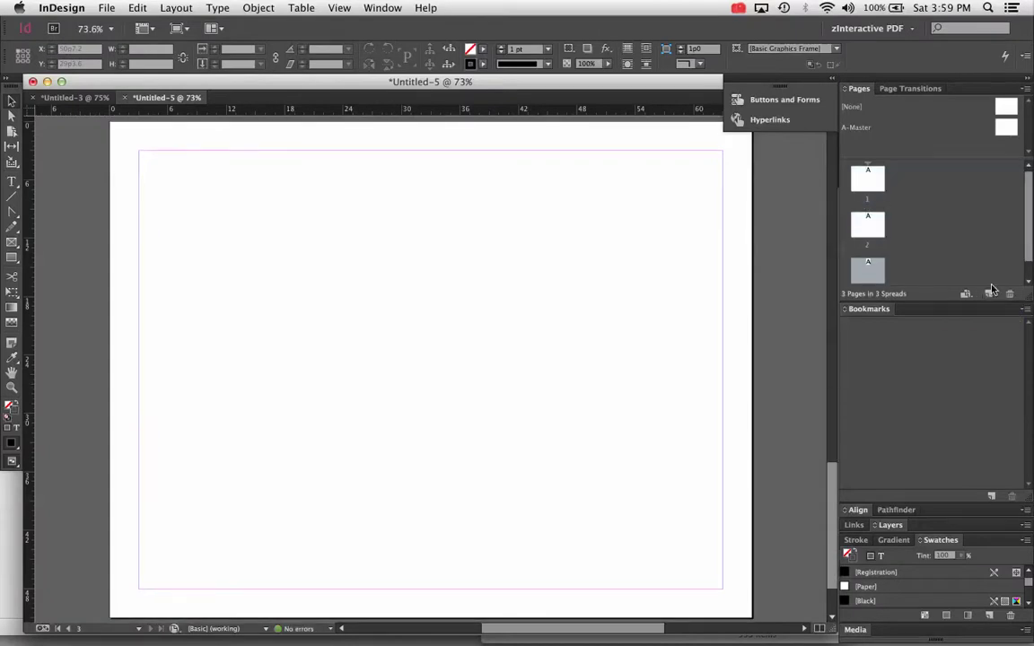
left_click(379, 9)
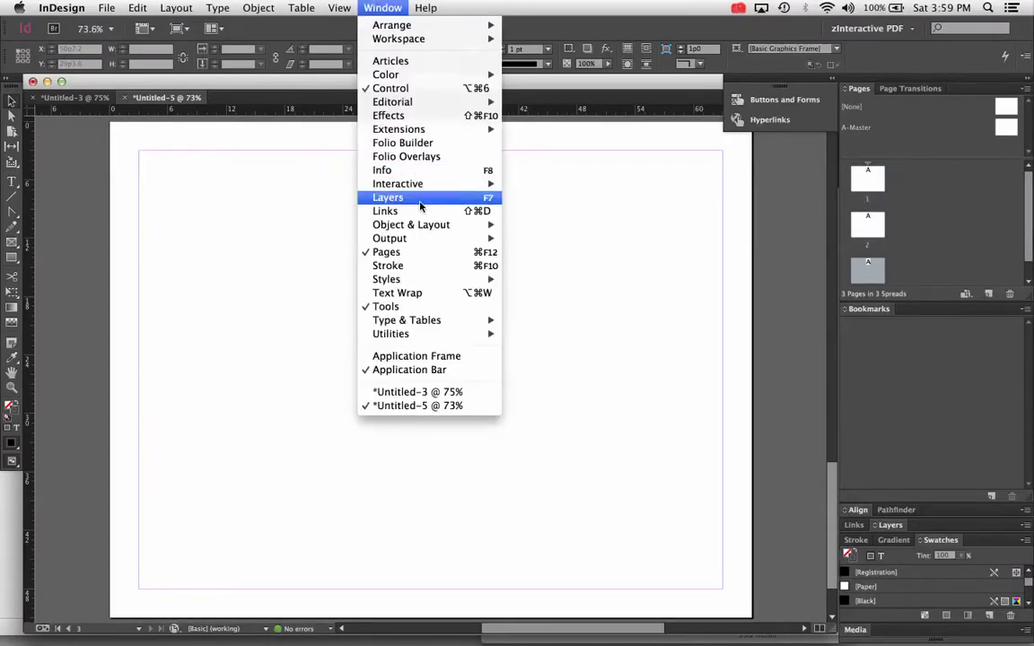
left_click(972, 270)
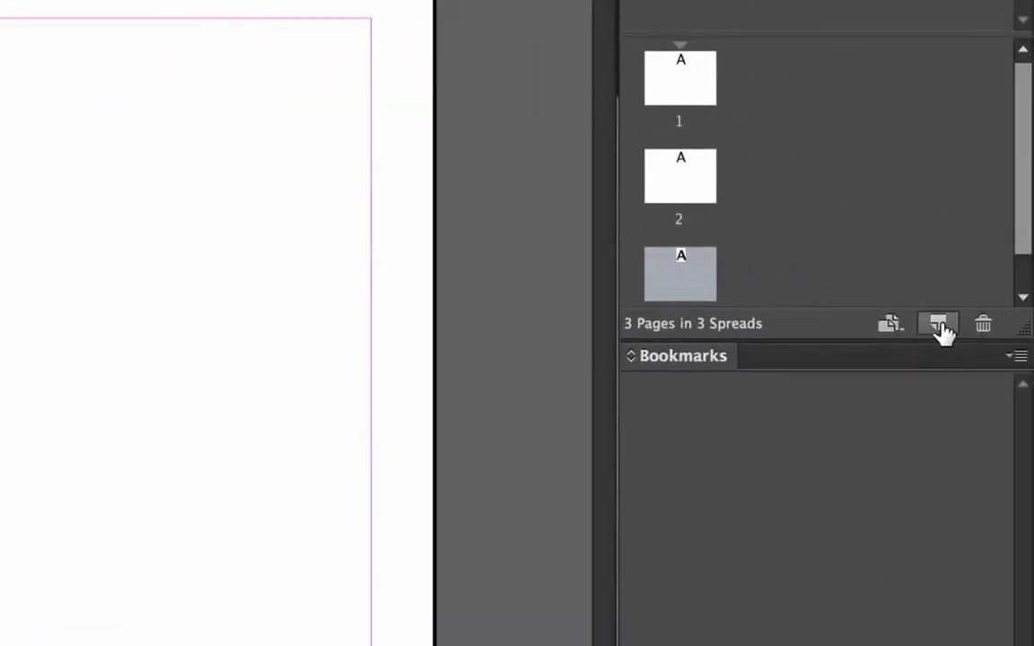
left_click(941, 327)
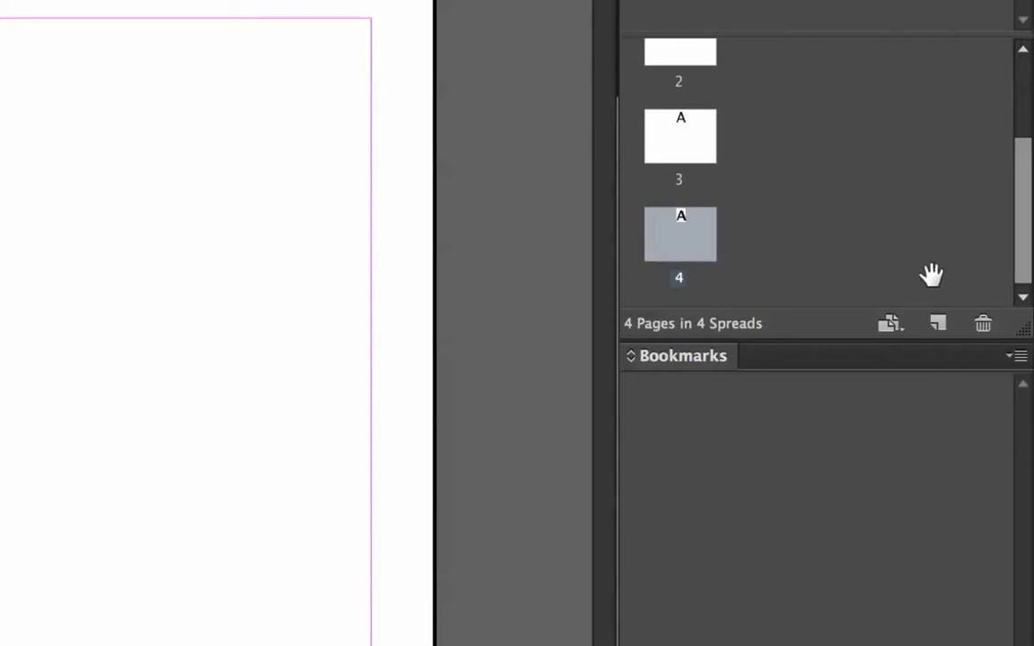
left_click(945, 327)
scroll(893, 167, "up", 3)
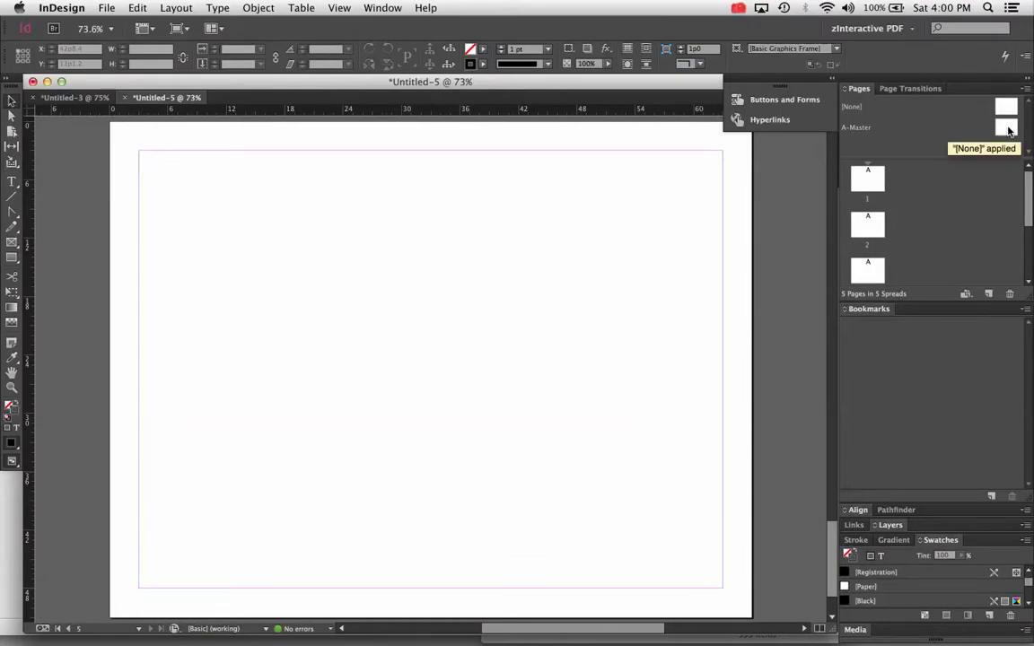
Step: Paste the copied page design with its five page buttons in place on A-Master and deselect it
left_click(1006, 131)
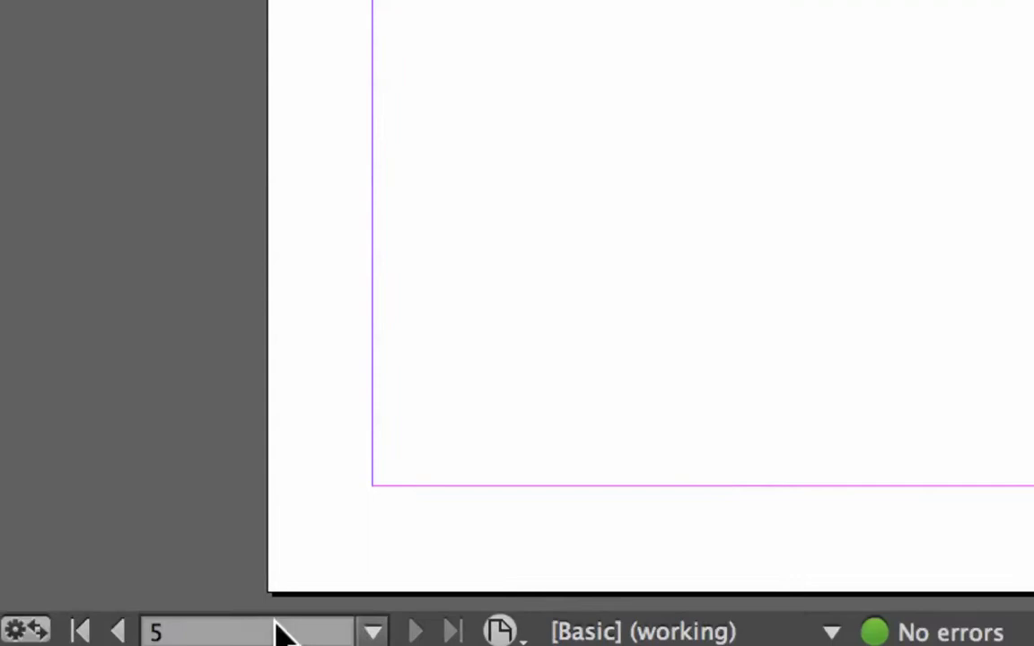
left_click(372, 632)
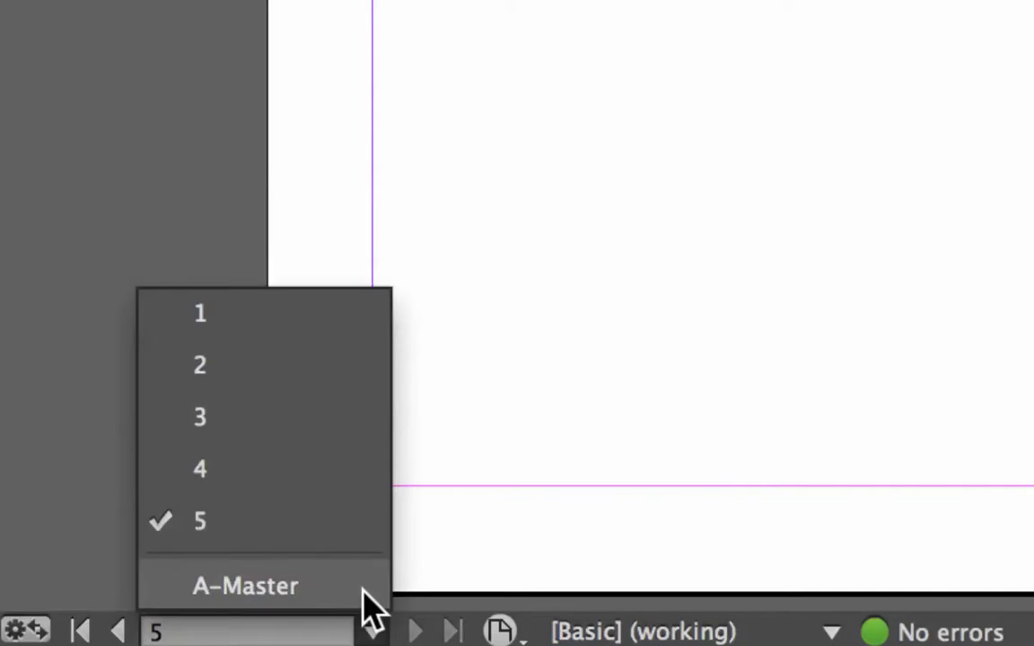
left_click(364, 592)
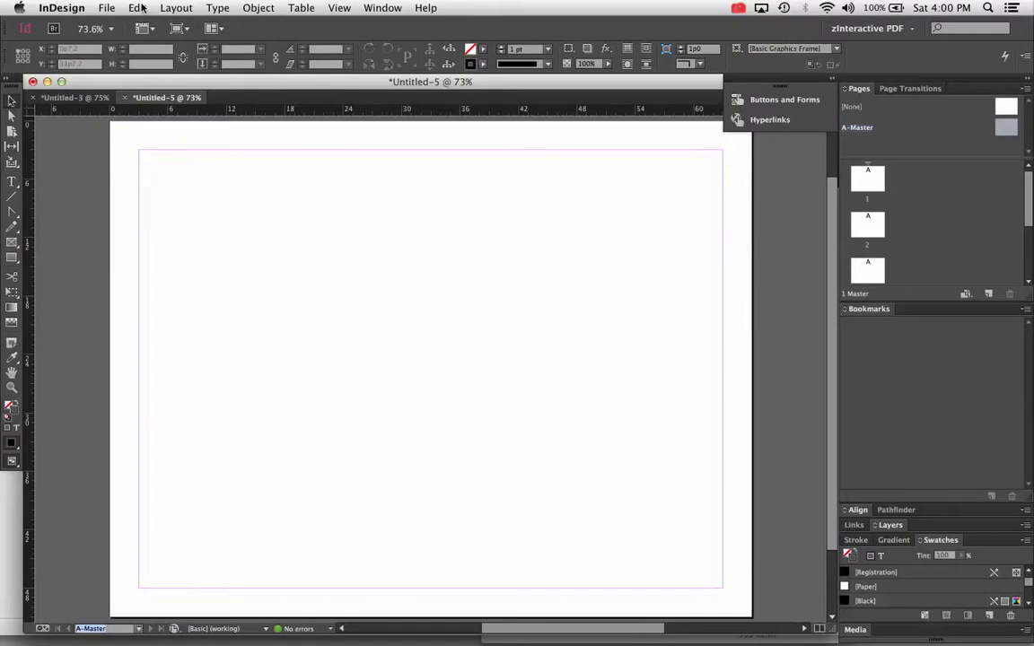
left_click(138, 8)
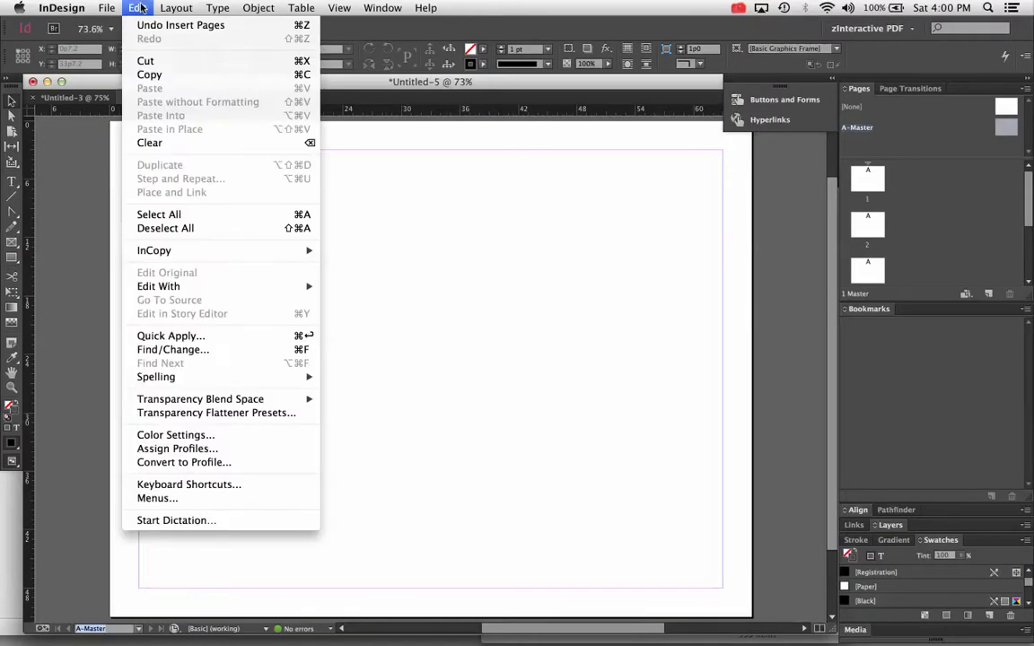
left_click(449, 238)
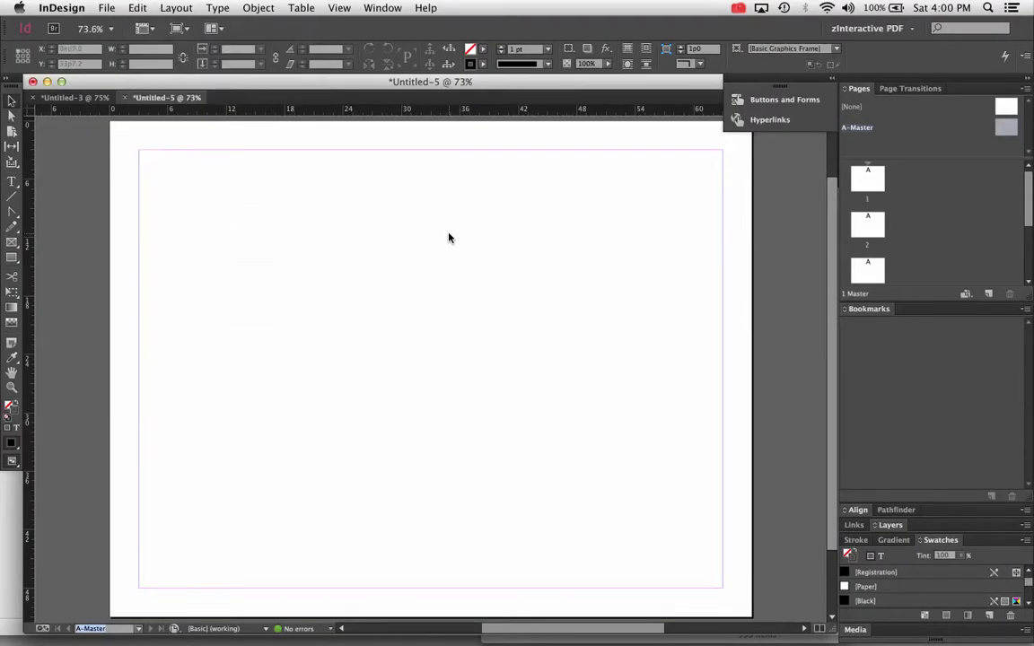
left_click(138, 7)
left_click(166, 130)
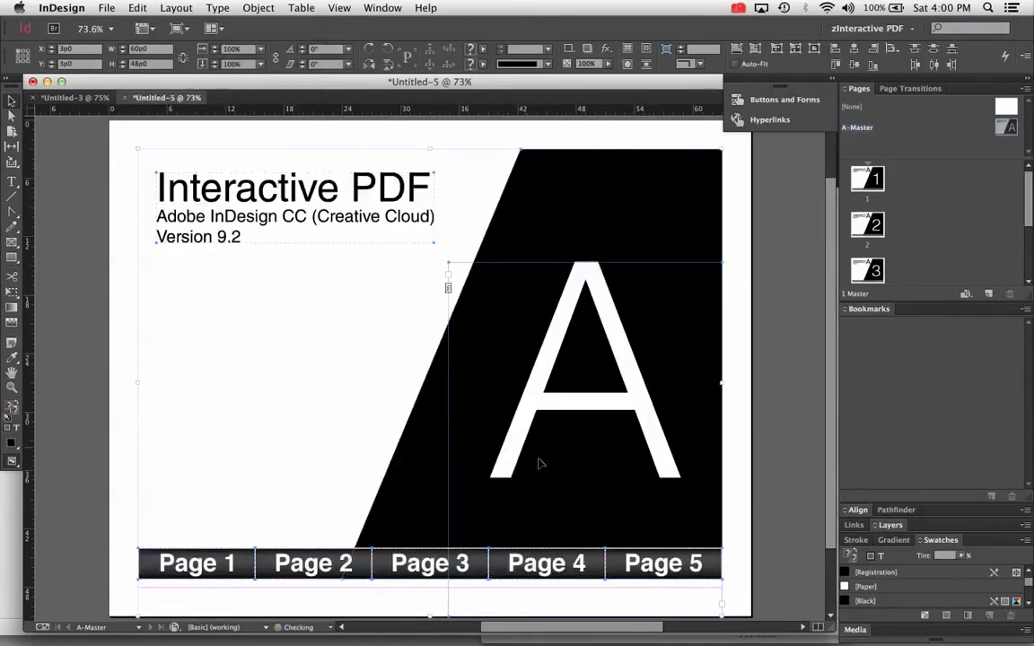
key("super+shift+a")
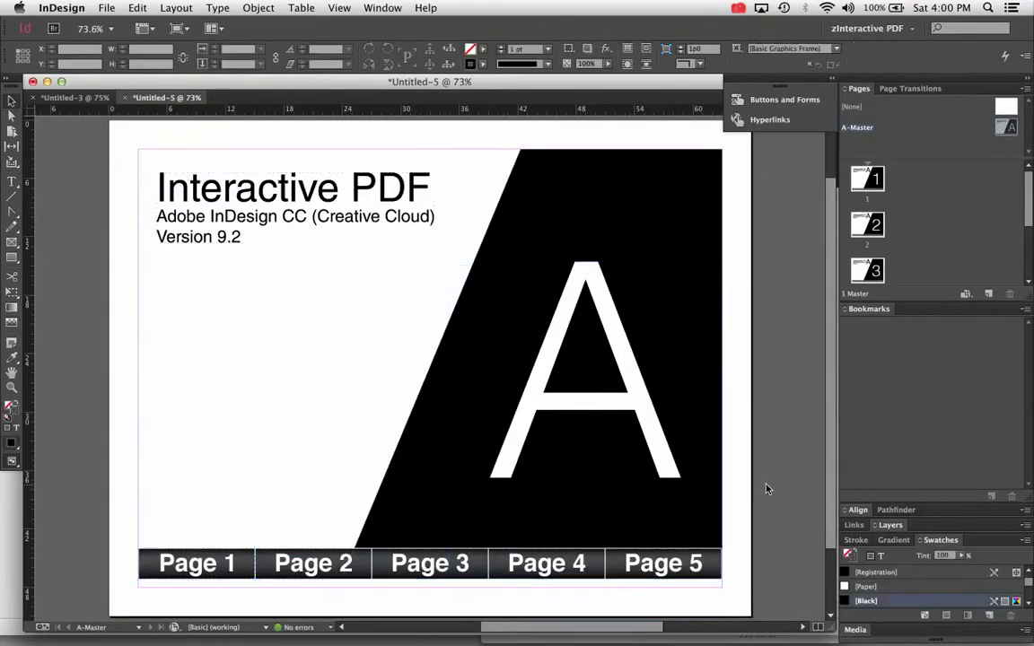
Step: Inspect the Page 1 button's group and the text frame inside it, leaving everything deselected
left_click(231, 565)
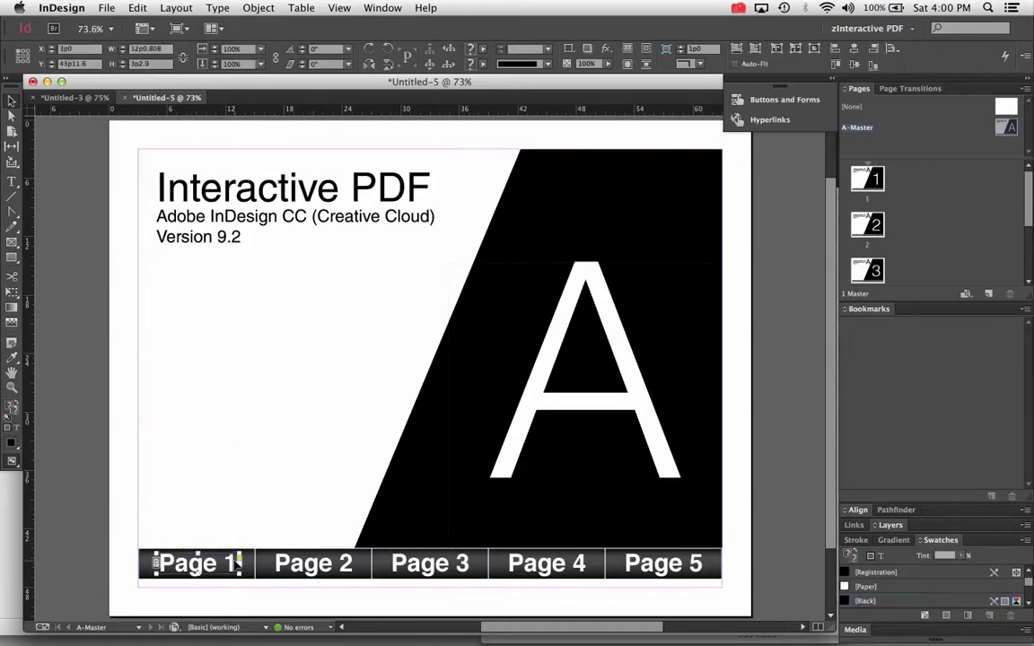
left_click_drag(231, 573, 198, 579)
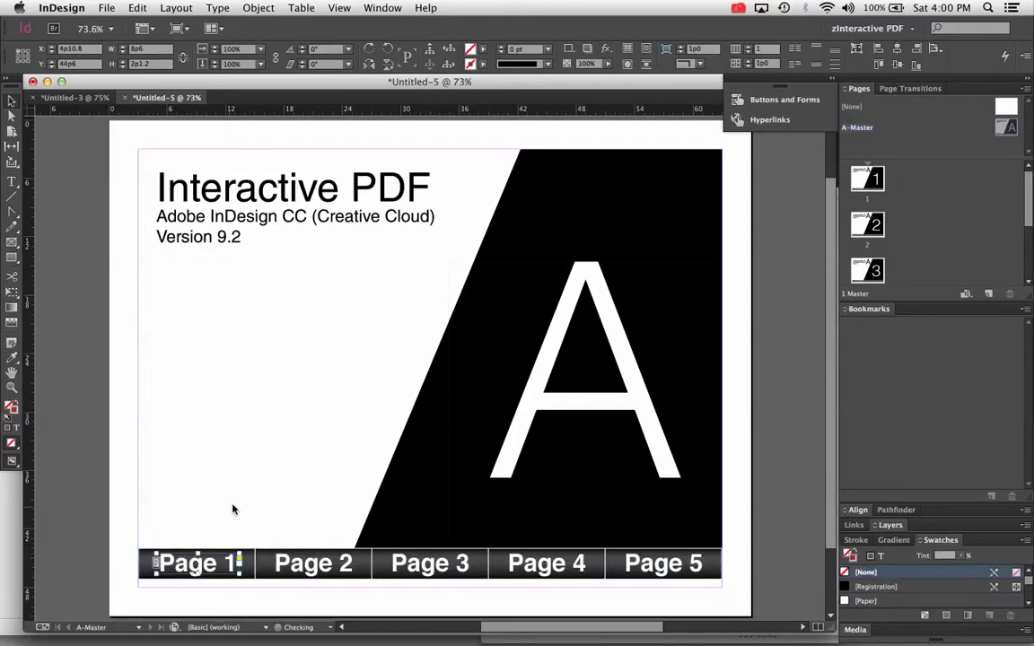
key("super+a")
left_click(235, 505)
left_click(193, 563)
left_click(218, 512)
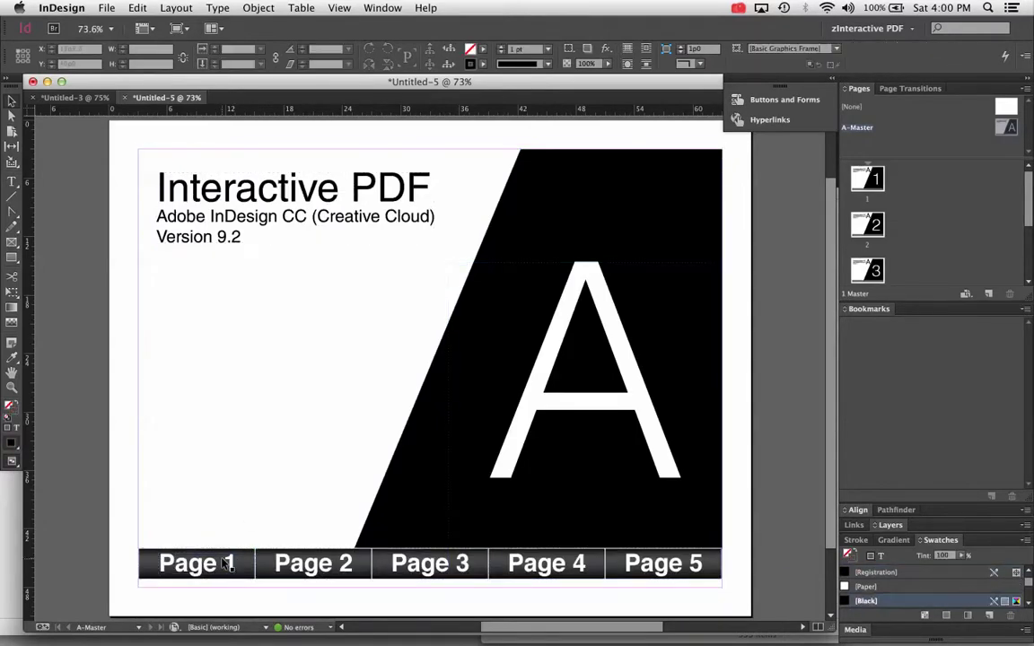
Step: Convert the Page 1 group on A-Master to an interactive button
left_click(227, 563)
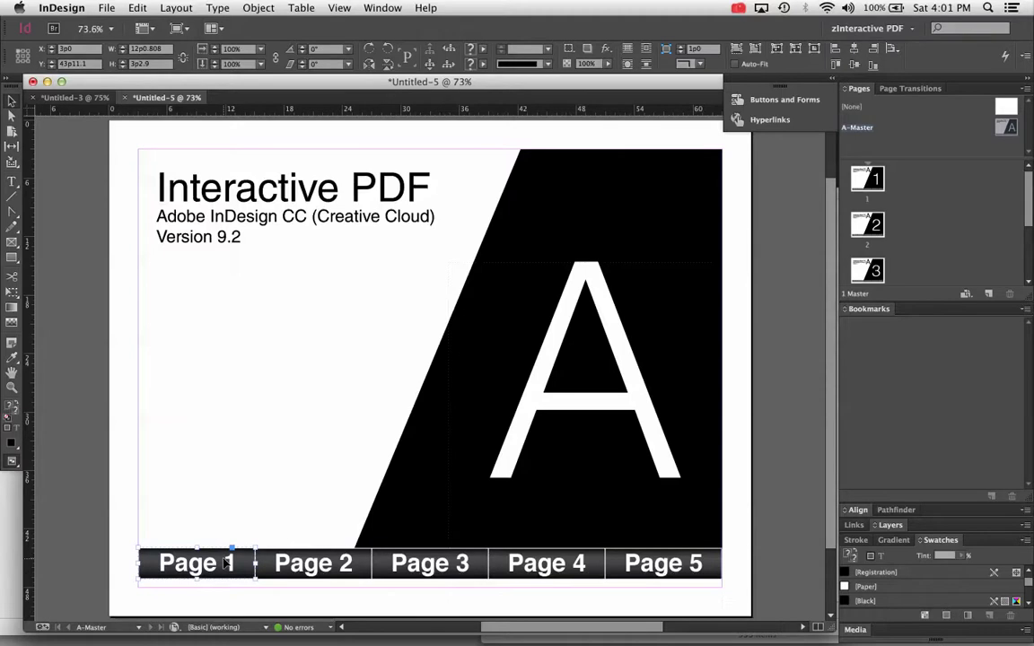
right_click(227, 563)
mouse_move(287, 545)
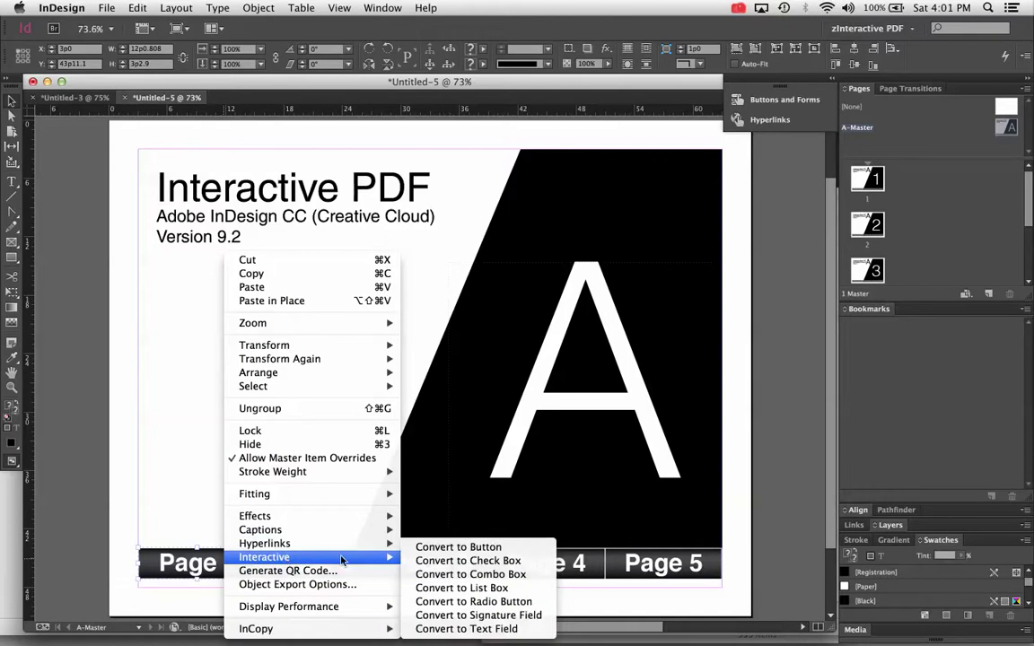
left_click(468, 549)
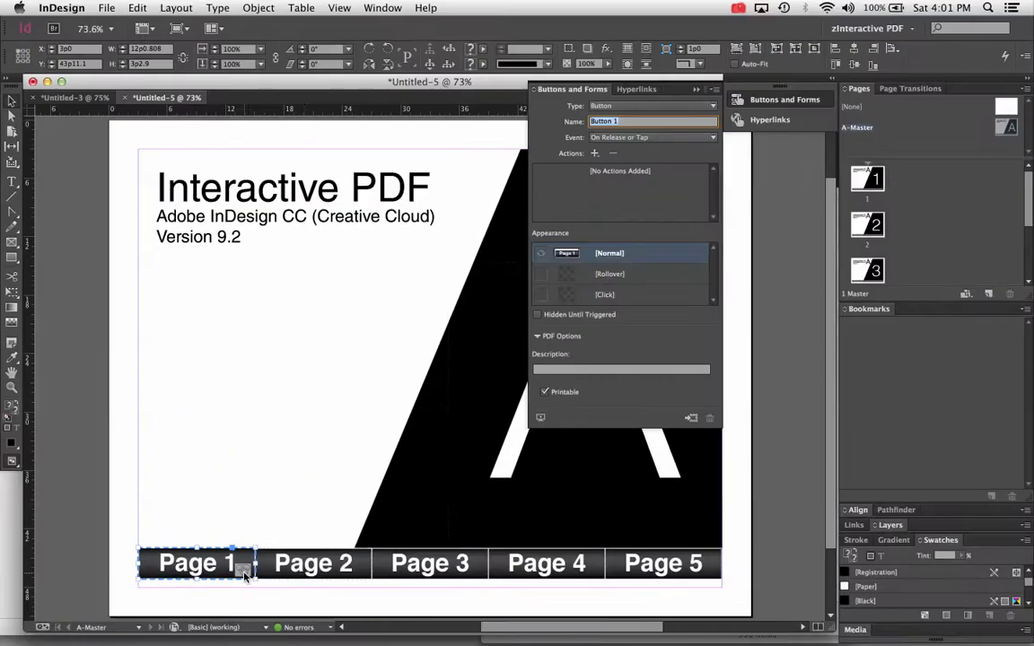
Step: Convert the Page 2 group to an interactive button
left_click(310, 573)
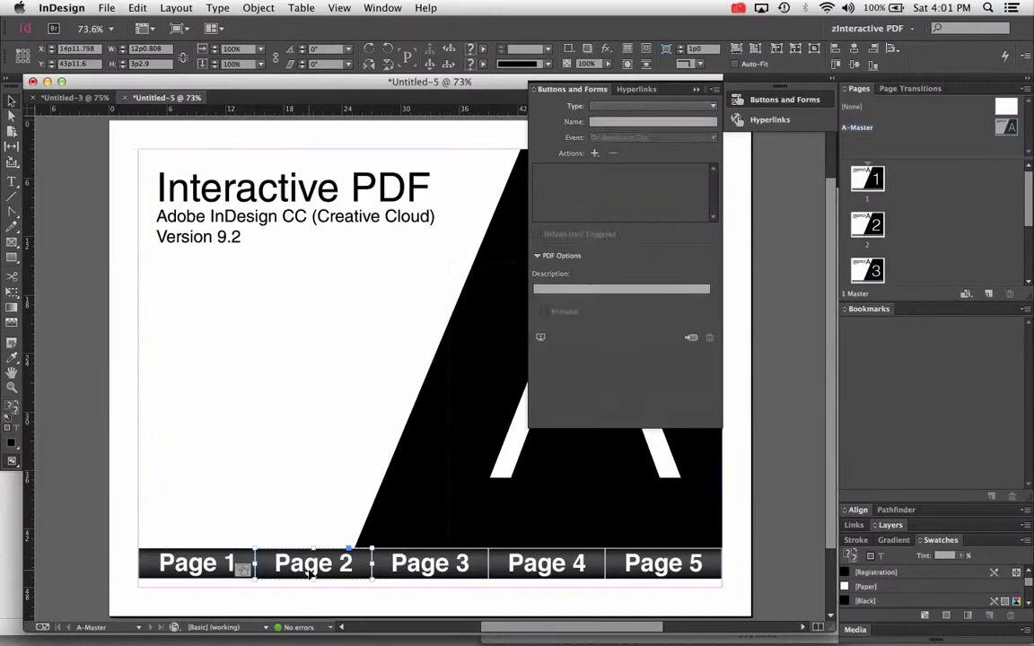
right_click(309, 575)
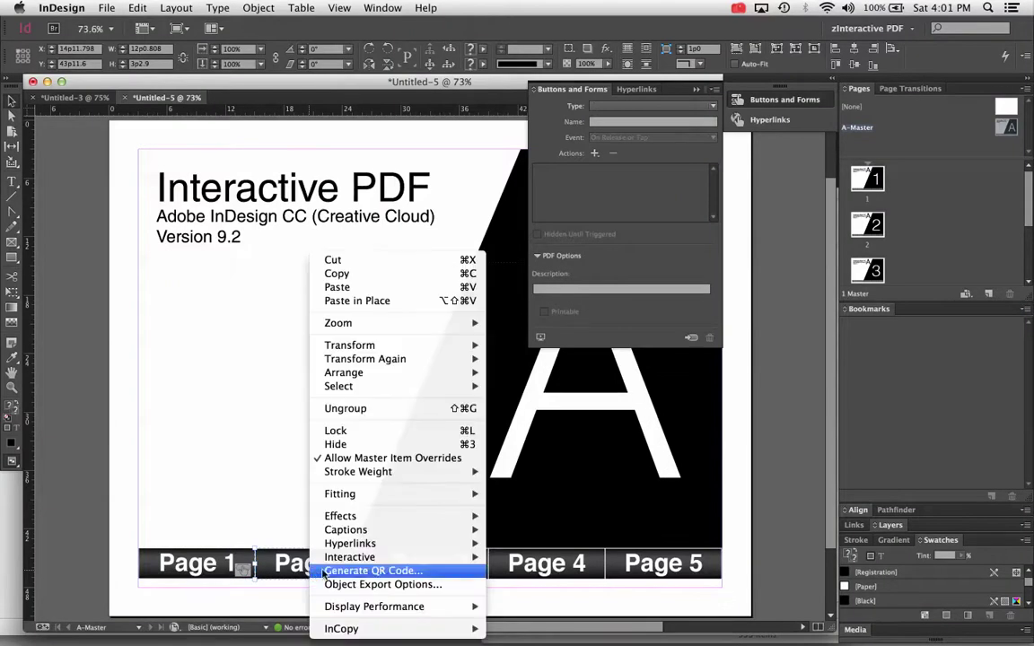
mouse_move(386, 558)
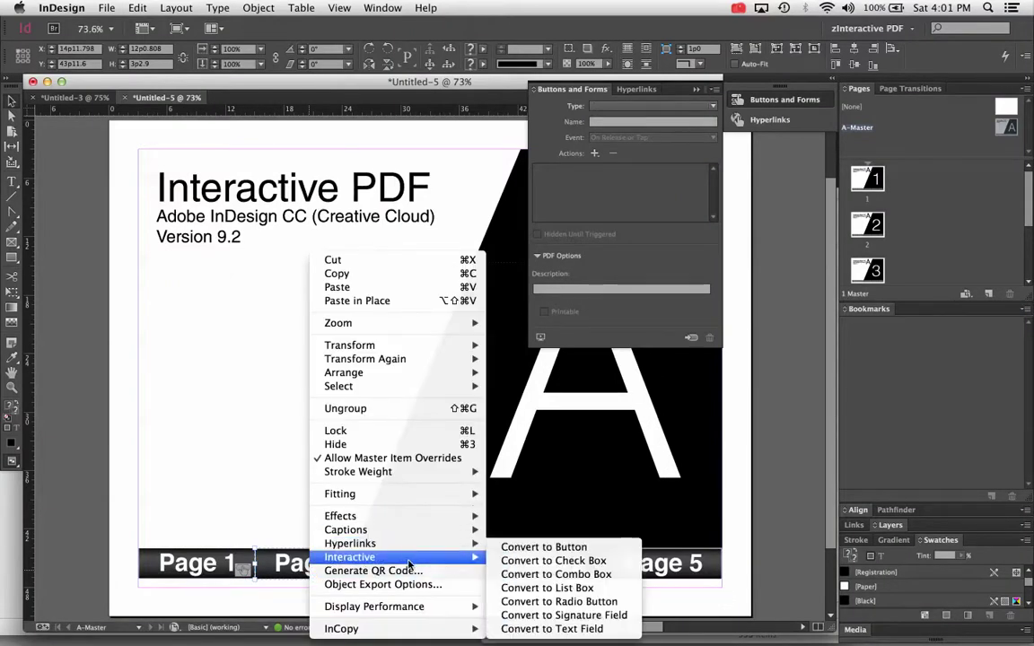
left_click(529, 547)
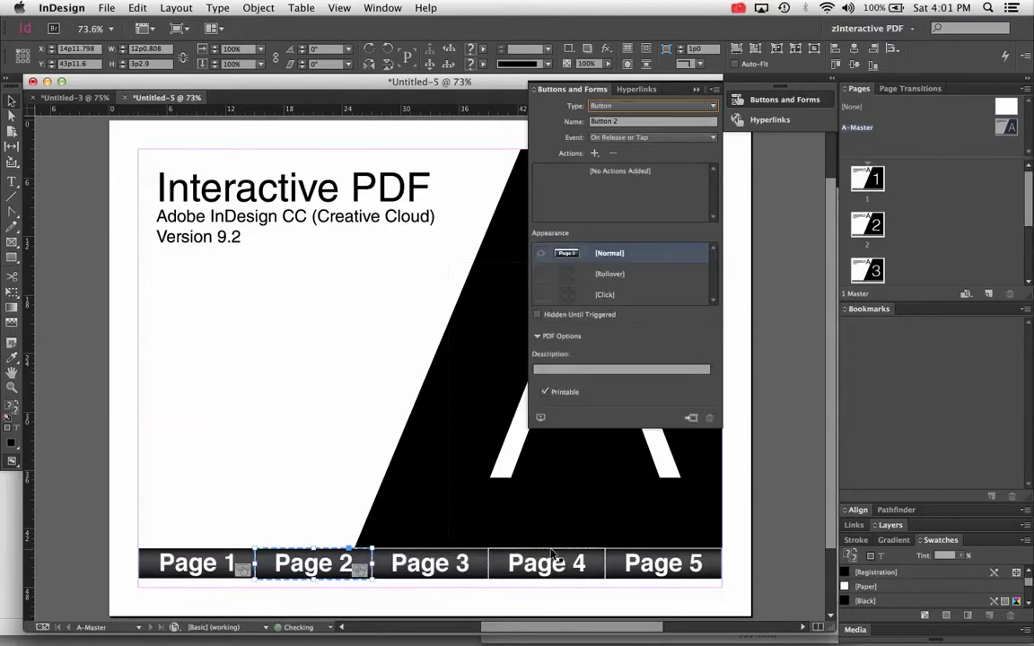
Step: Select the Page 3, Page 4 and Page 5 groups together and convert them to interactive buttons
left_click(458, 560)
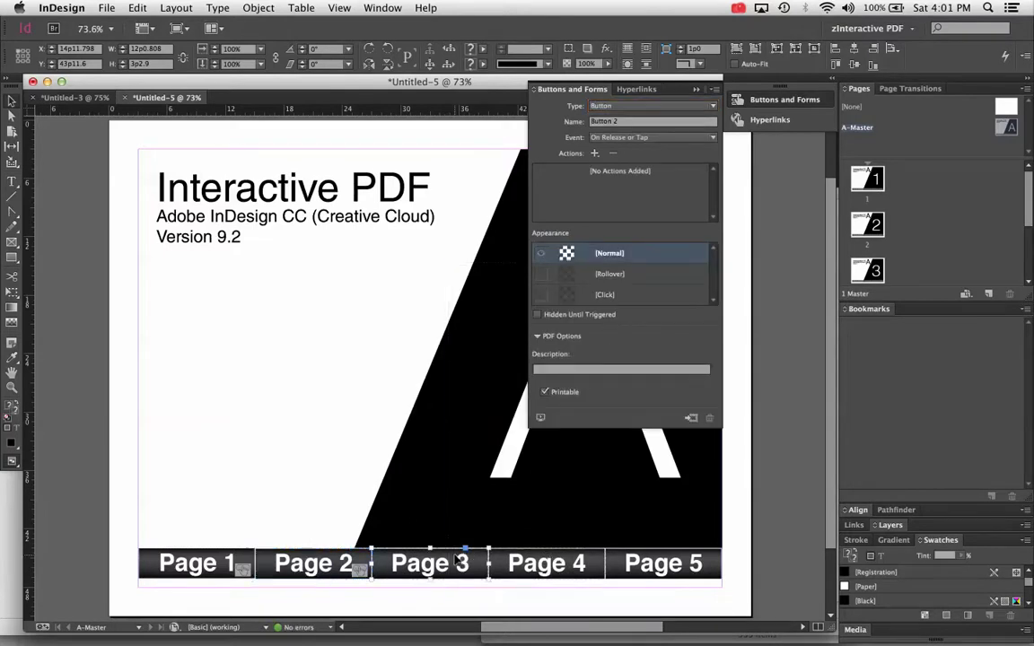
left_click(536, 564)
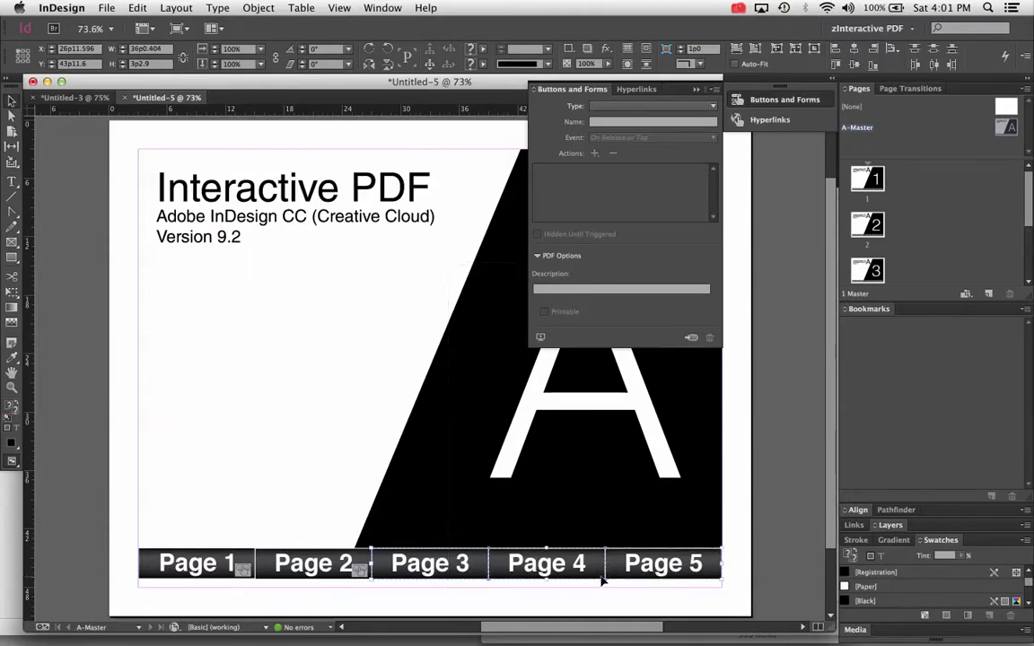
right_click(636, 563)
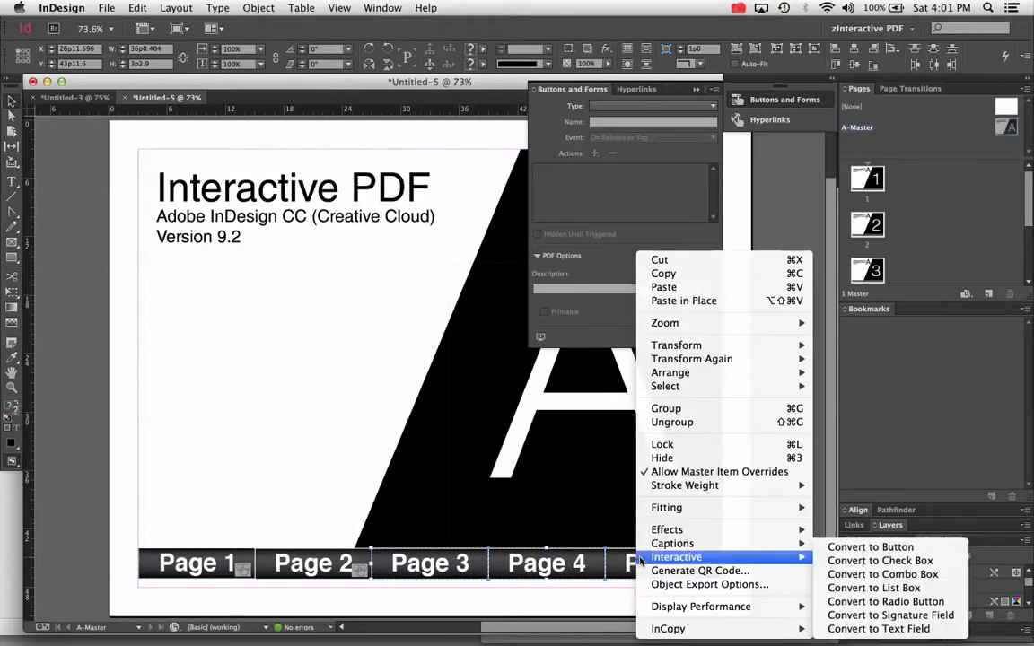
mouse_move(652, 554)
left_click(859, 549)
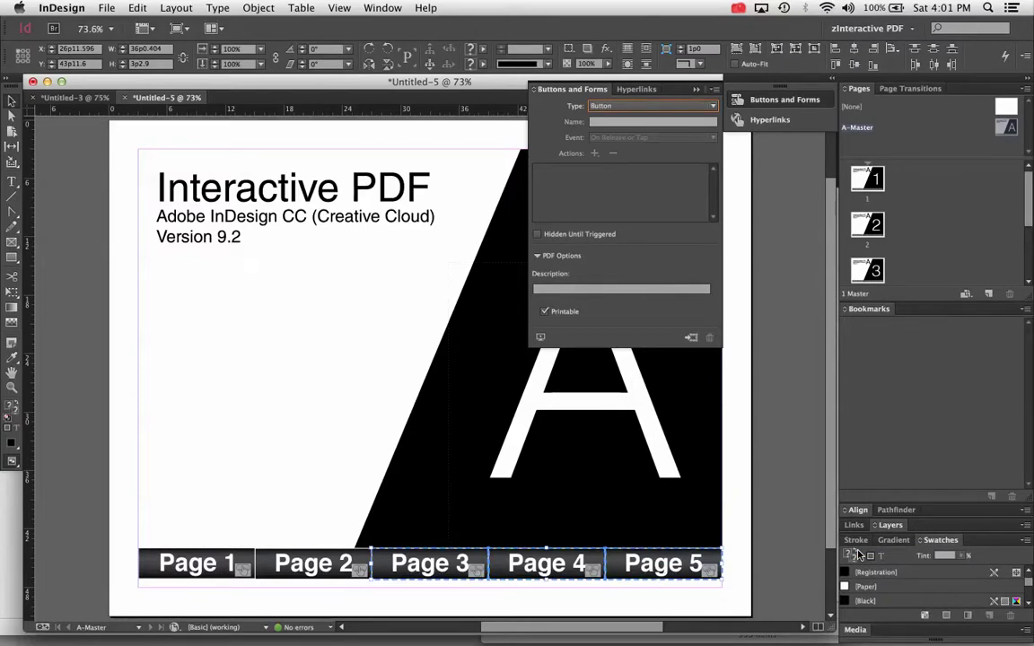
Step: Review the interactive conversion options of the Page 1 button, including Convert to Object
left_click(191, 566, "shift")
right_click(189, 561)
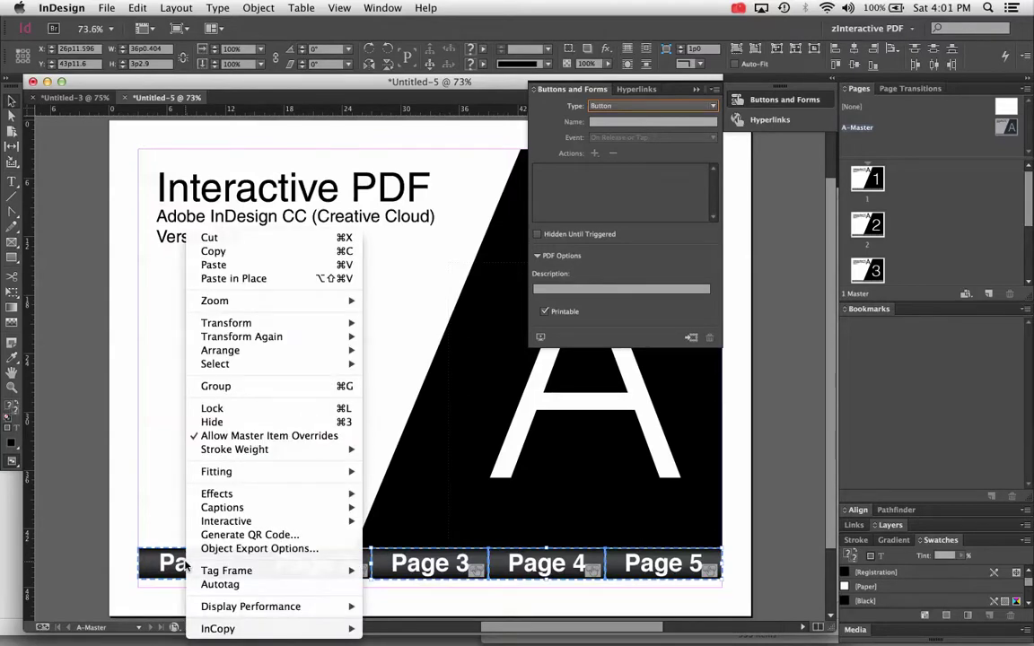
left_click(184, 563)
left_click(175, 564)
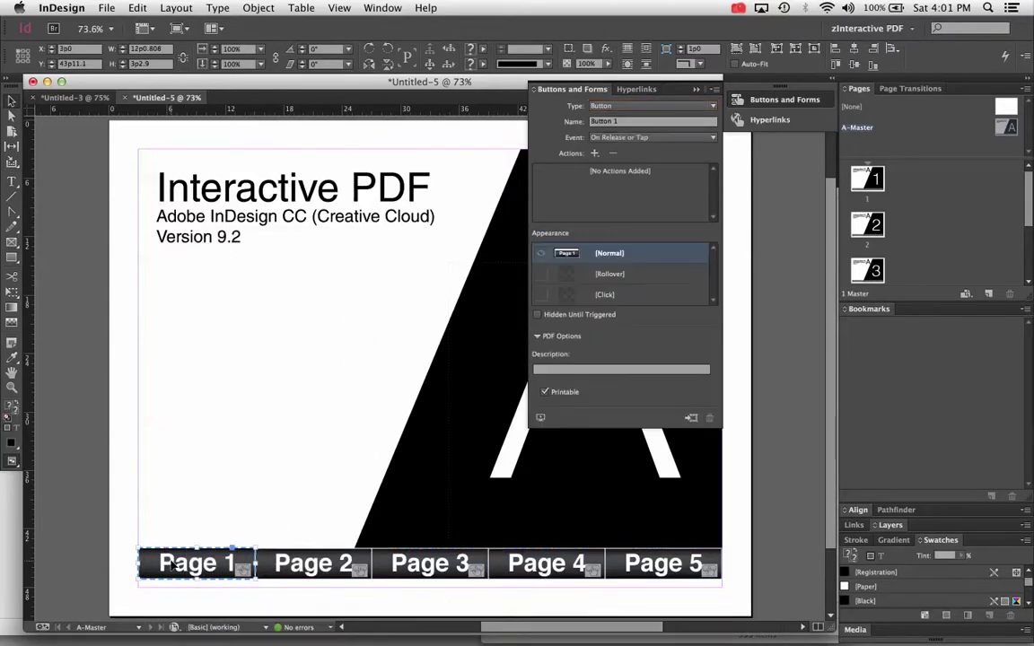
right_click(173, 563)
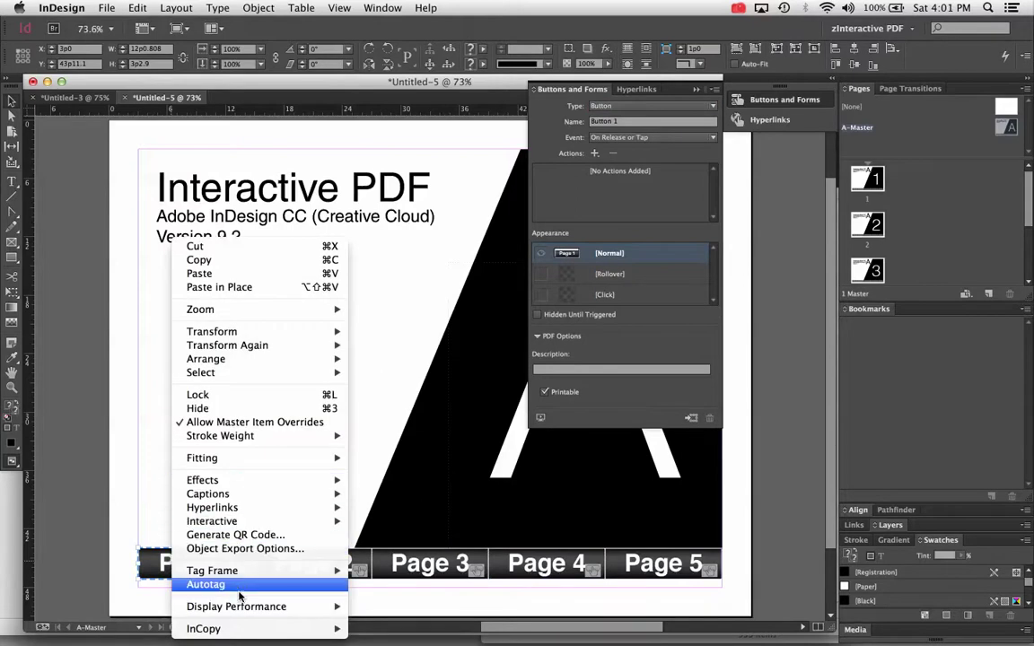
mouse_move(239, 524)
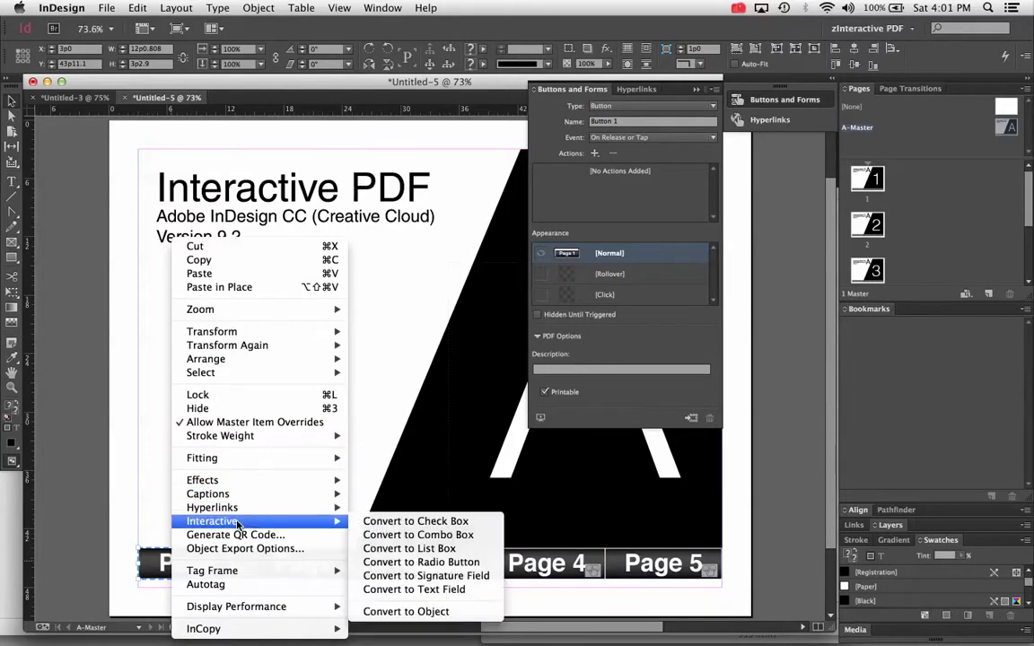
left_click(406, 612)
scroll(251, 576, "up", 1)
scroll(252, 575, "up", 1)
scroll(251, 576, "down", 4)
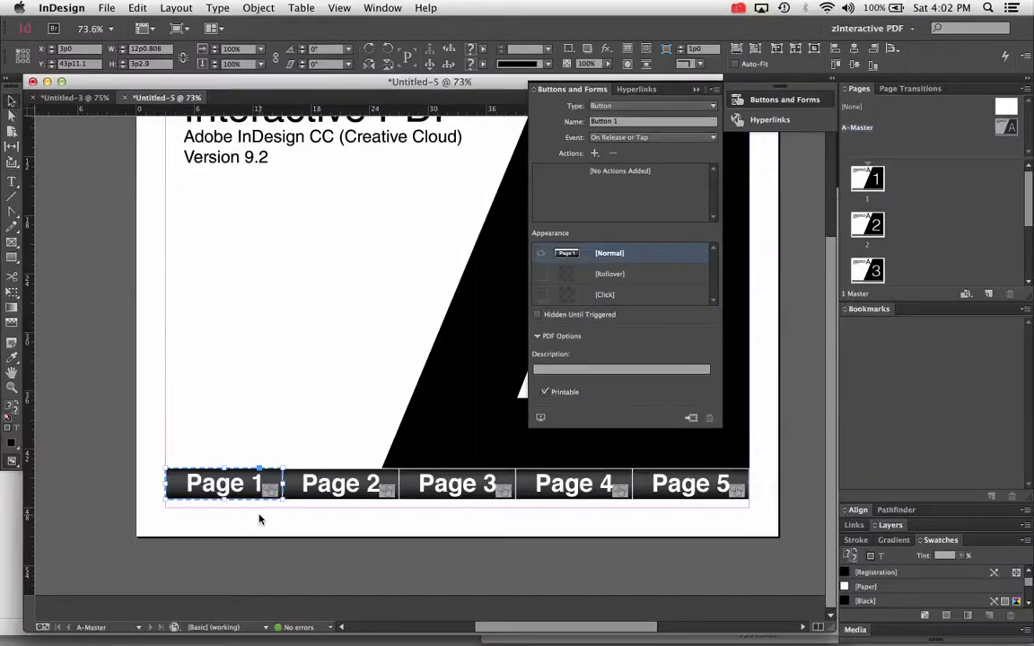
Step: Collapse the Buttons and Forms panel and enlarge the Pages panel to list all five pages
left_click(697, 90)
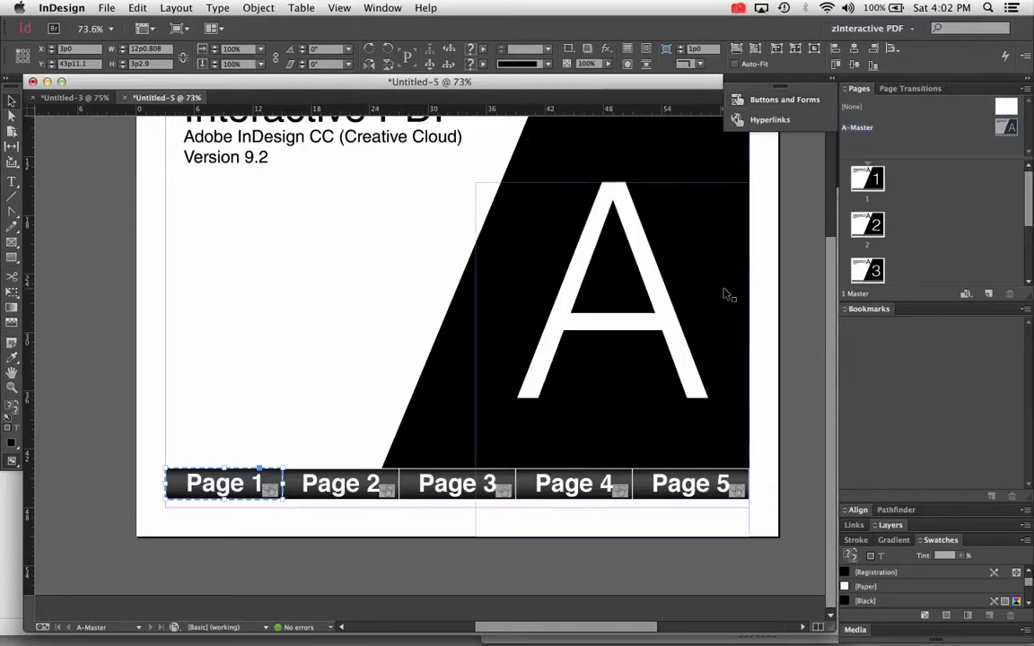
scroll(727, 294, "up", 4)
scroll(727, 294, "down", 2)
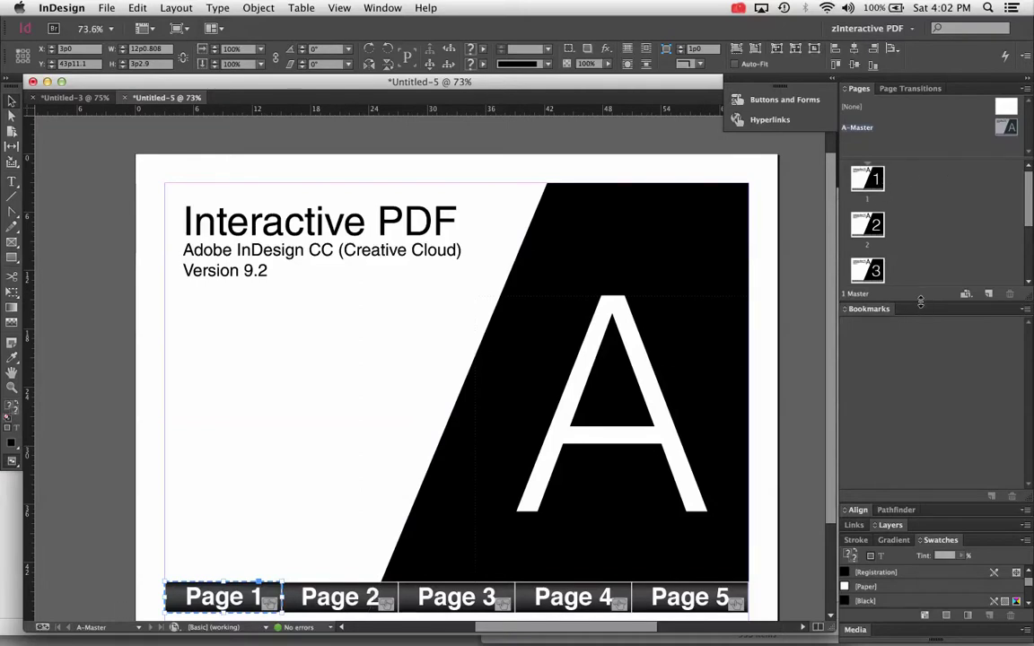
left_click_drag(920, 302, 921, 431)
left_click_drag(870, 180, 873, 177)
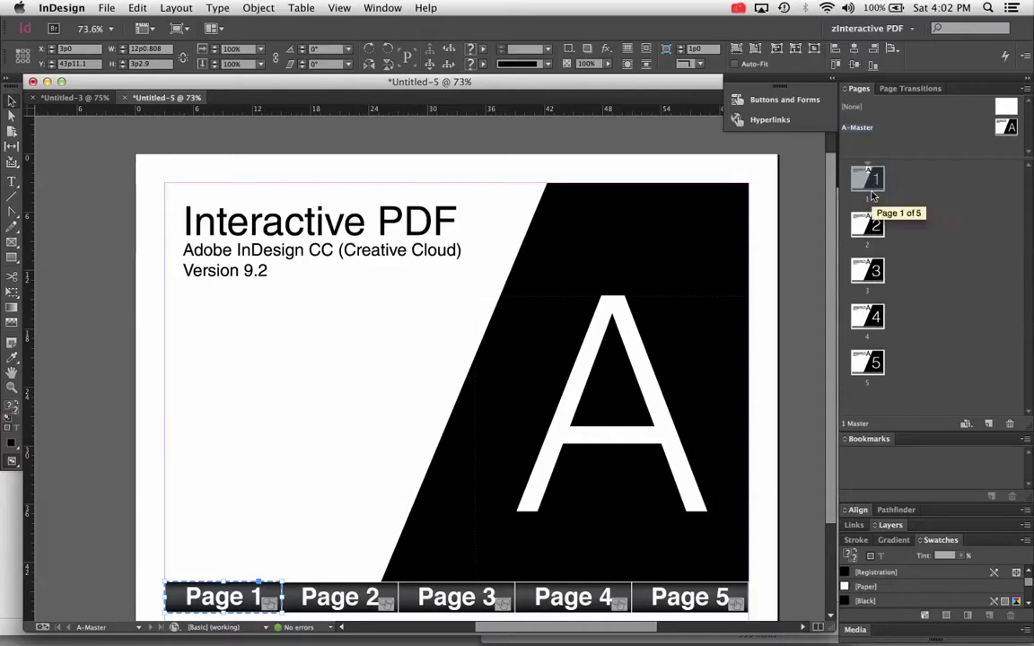
Step: Go to page 1 and draw a text frame in the white area below the Version 9.2 line
left_click(132, 627)
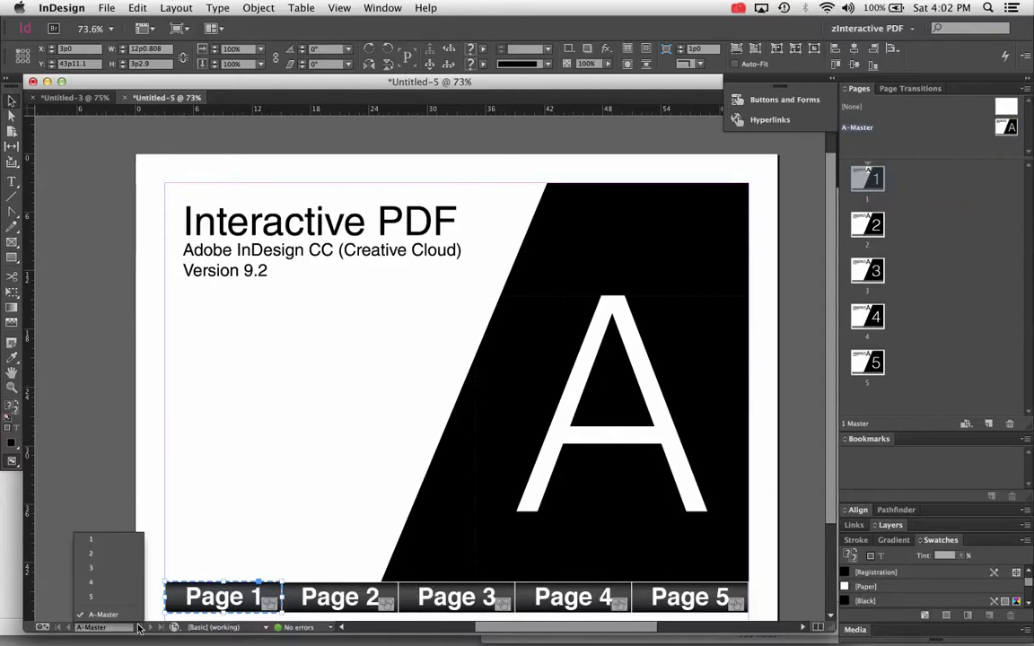
left_click(107, 549)
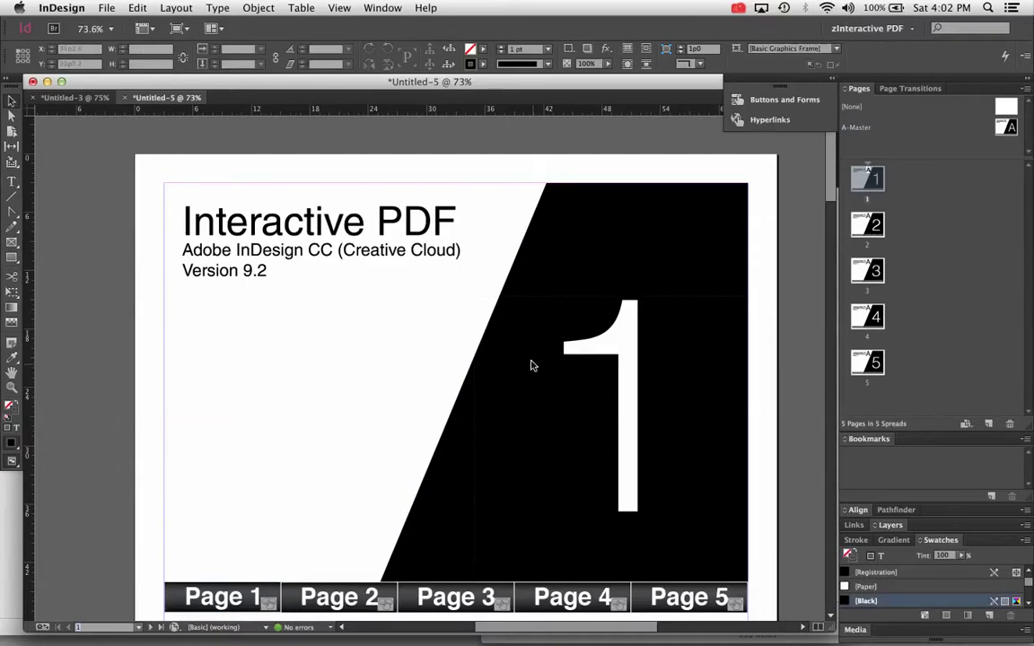
left_click(12, 181)
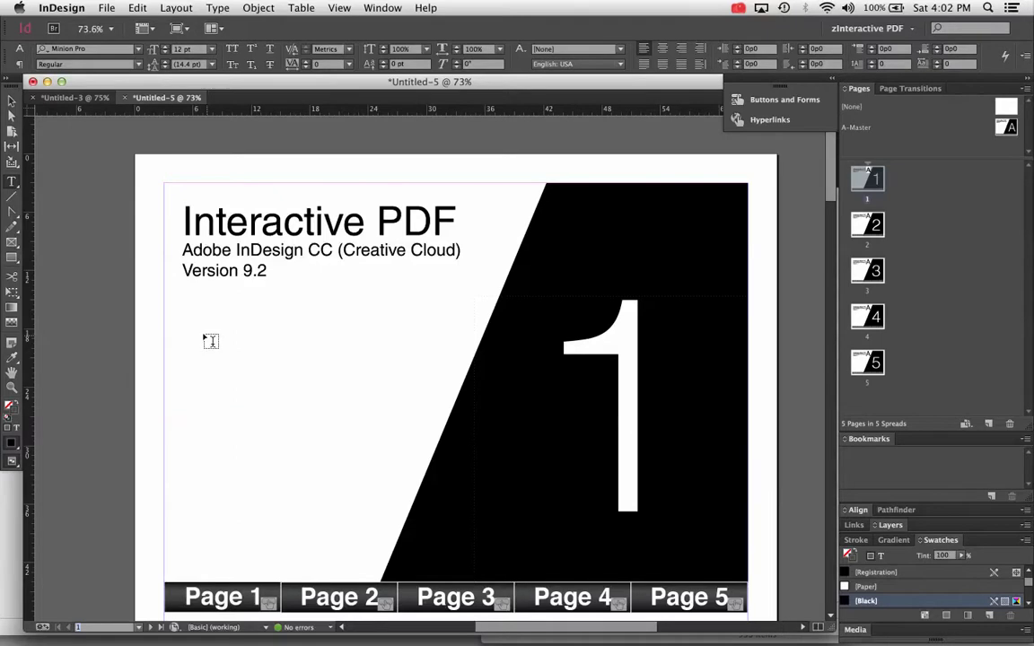
left_click_drag(182, 306, 429, 497)
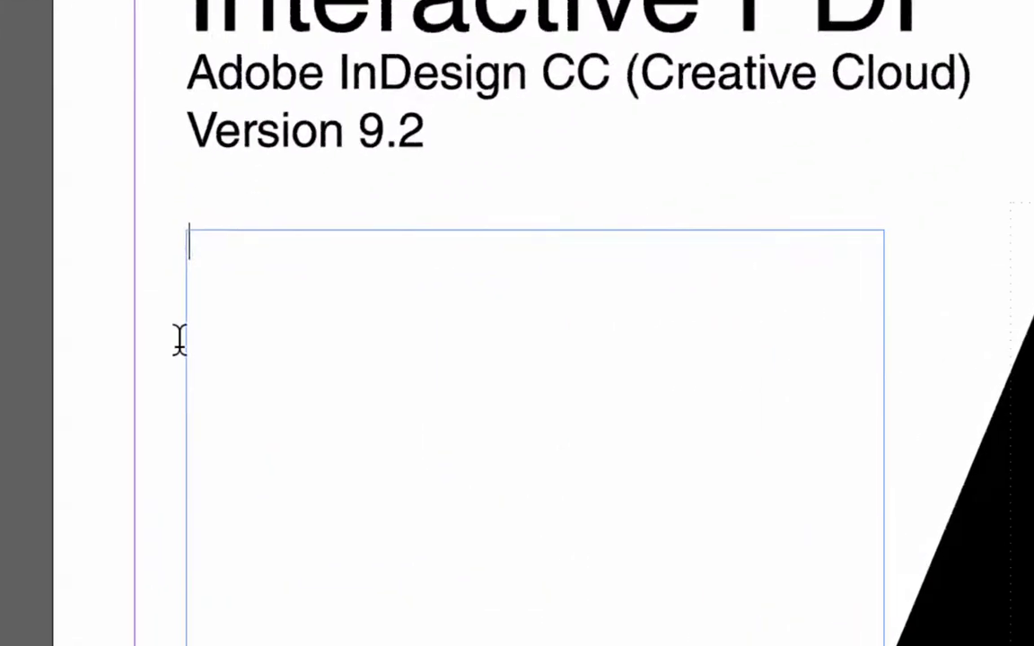
type("jkfajsdklfasld")
key("BackSpace")
key("BackSpace")
key("BackSpace")
key("BackSpace")
key("BackSpace")
key("BackSpace")
key("BackSpace")
key("BackSpace")
key("BackSpace")
key("BackSpace")
key("BackSpace")
key("BackSpace")
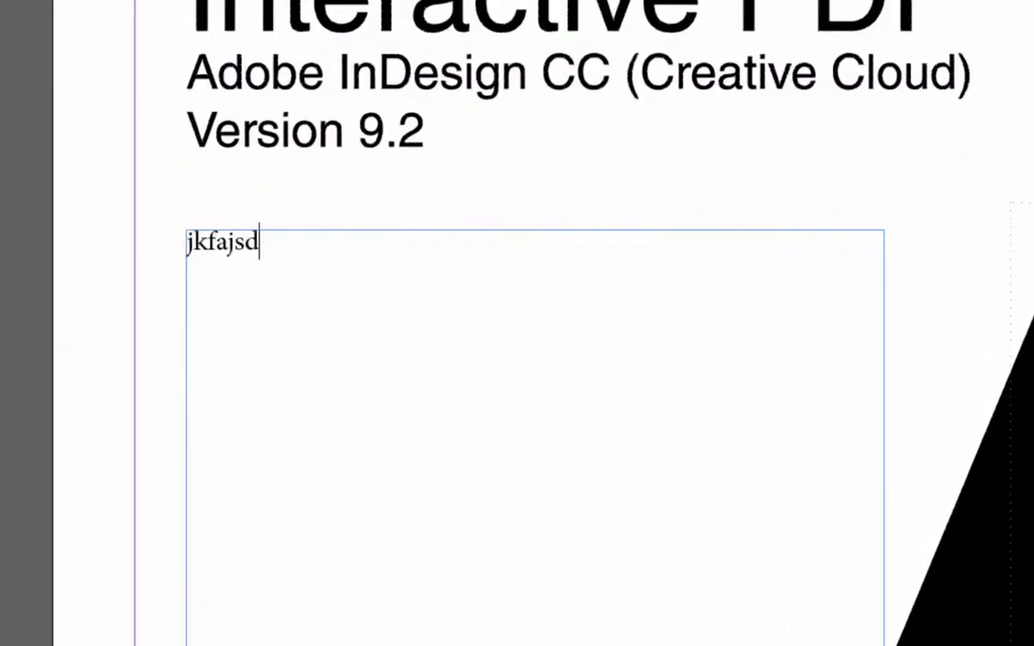
key("BackSpace")
key("BackSpace")
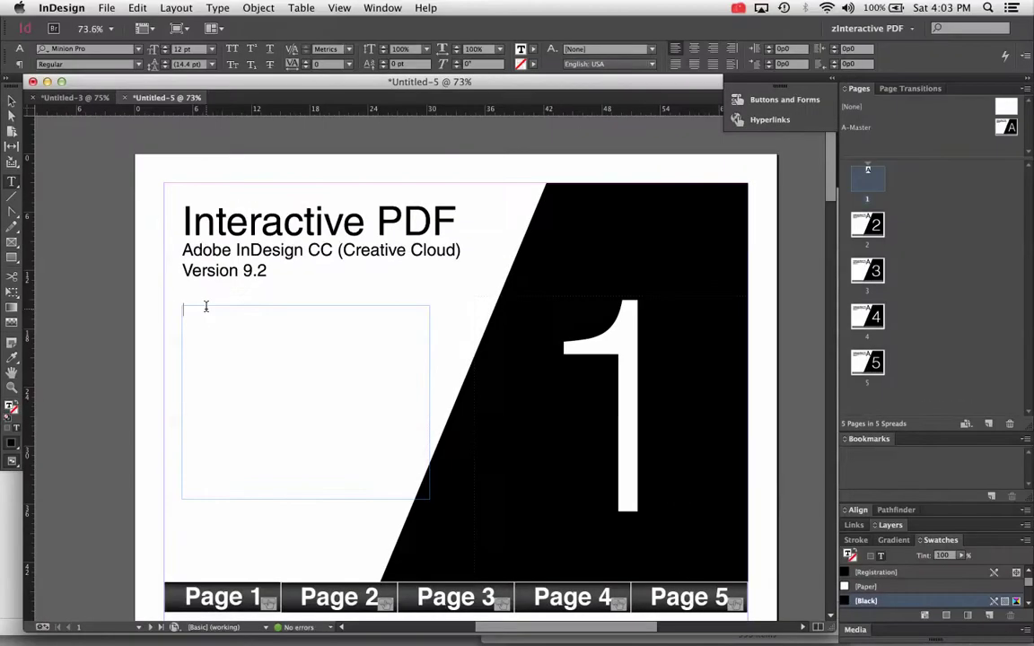
Step: Check the interactive options for the insertion point in the empty text frame and open the Hyperlinks panel
right_click(238, 311)
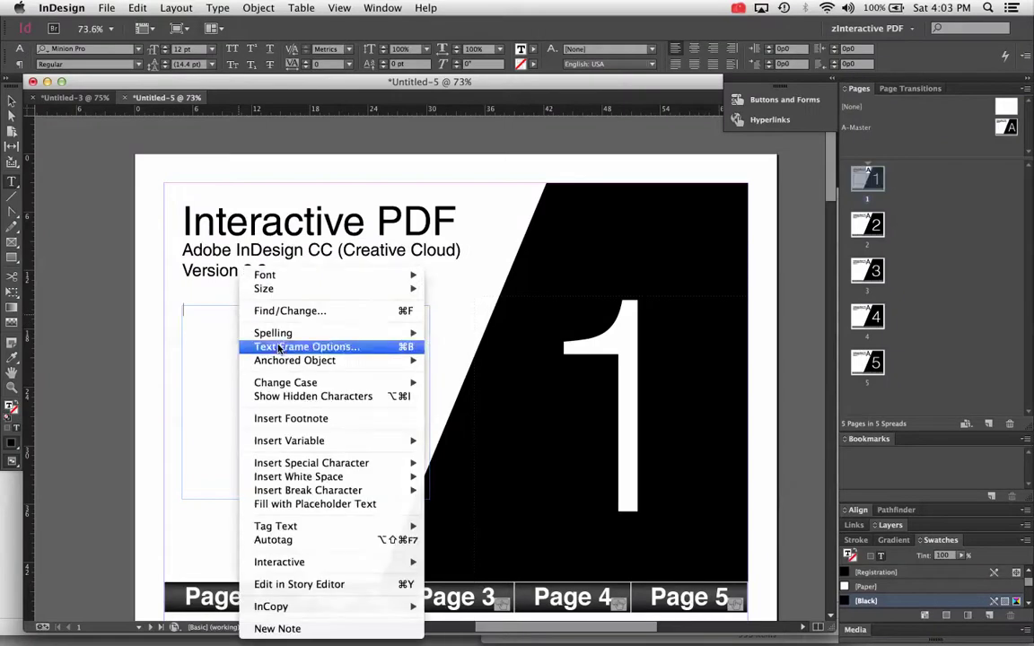
mouse_move(386, 564)
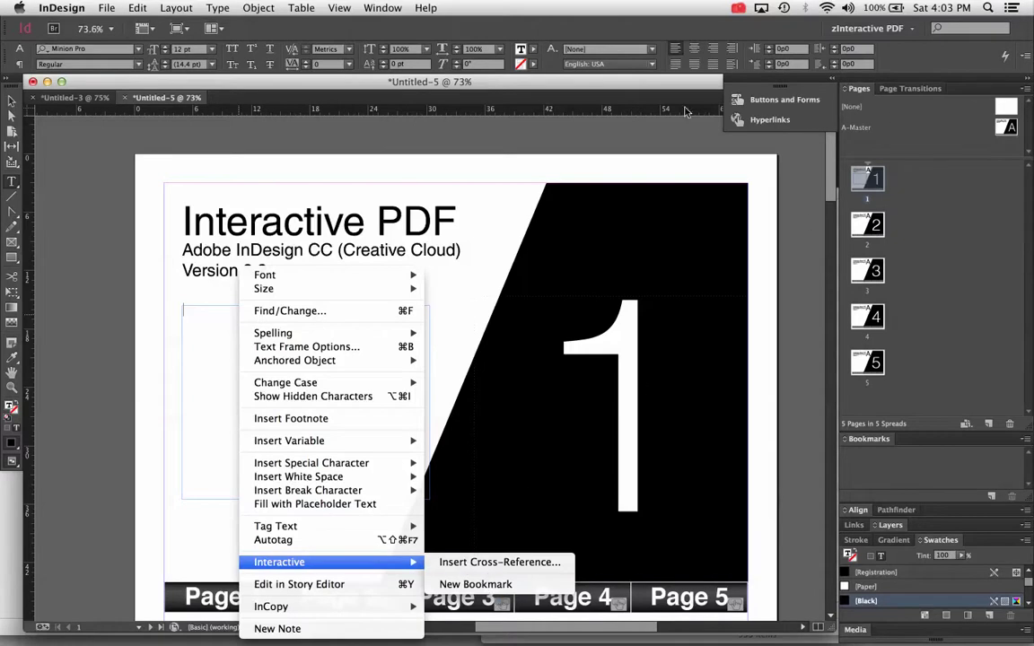
left_click(395, 8)
left_click(395, 8)
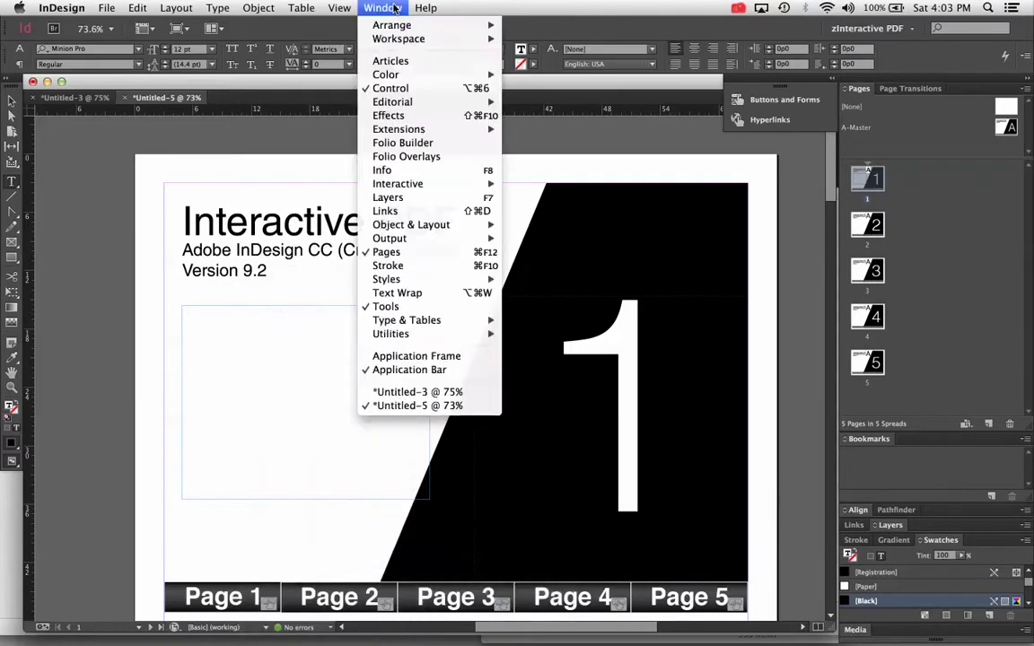
mouse_move(398, 225)
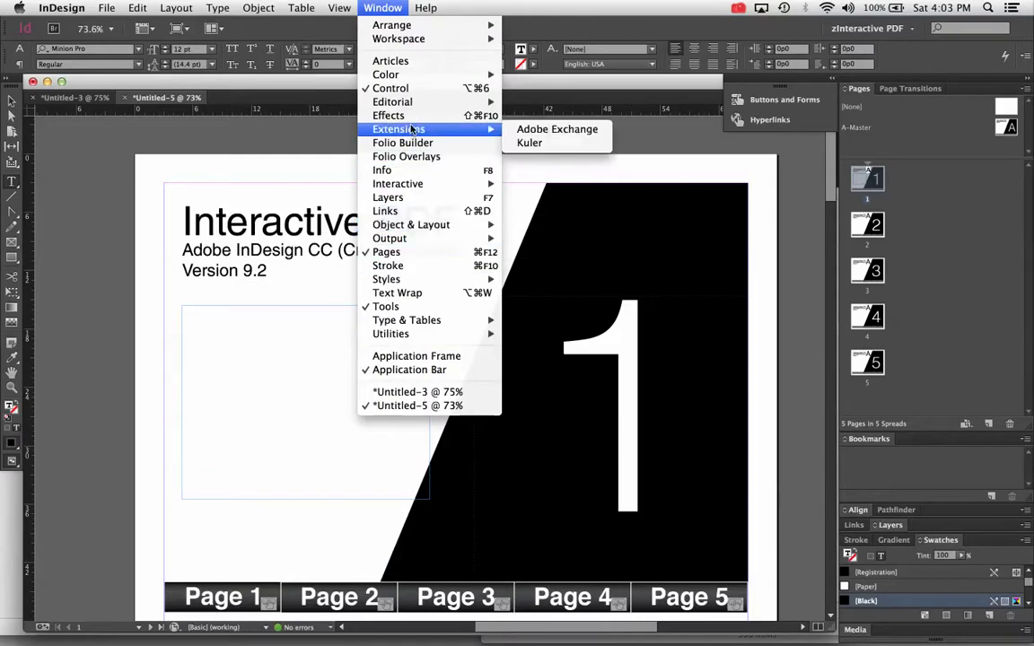
mouse_move(449, 183)
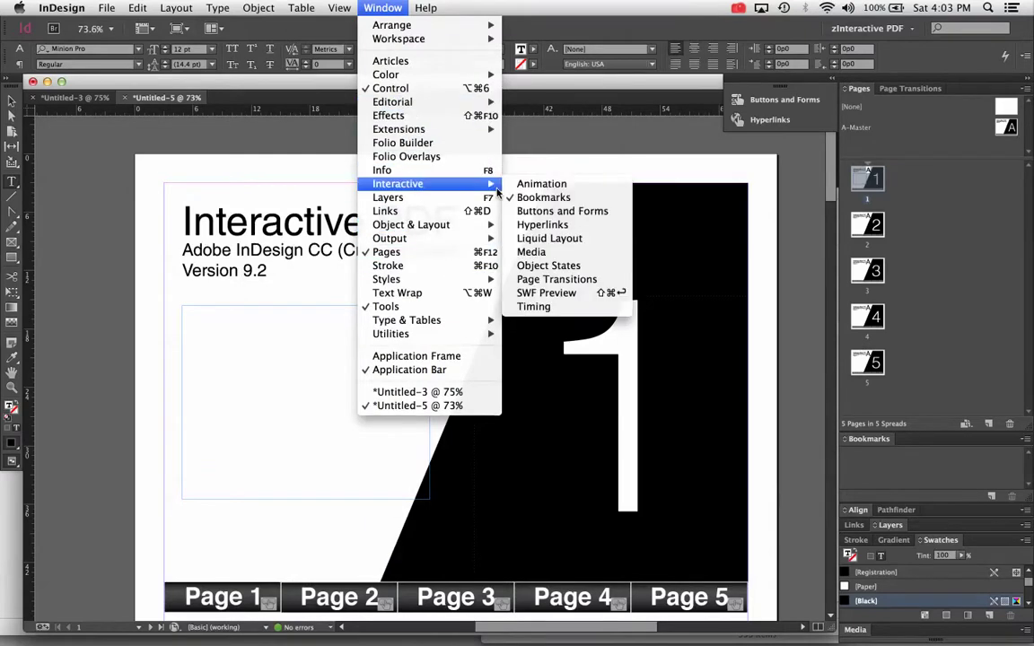
left_click(542, 227)
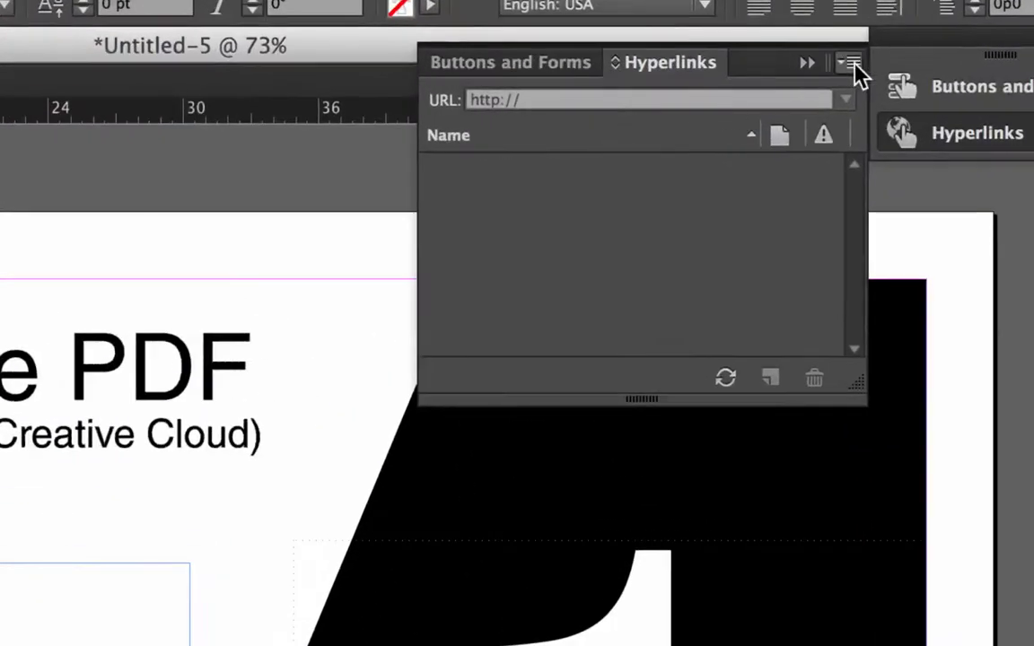
left_click(853, 63)
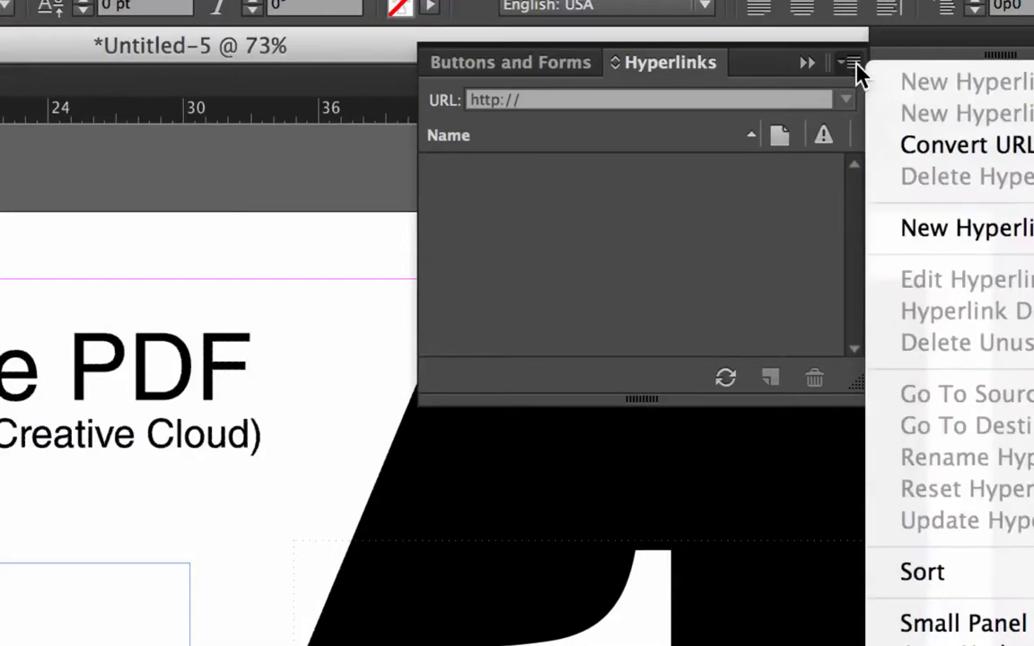
left_click(853, 63)
left_click(853, 63)
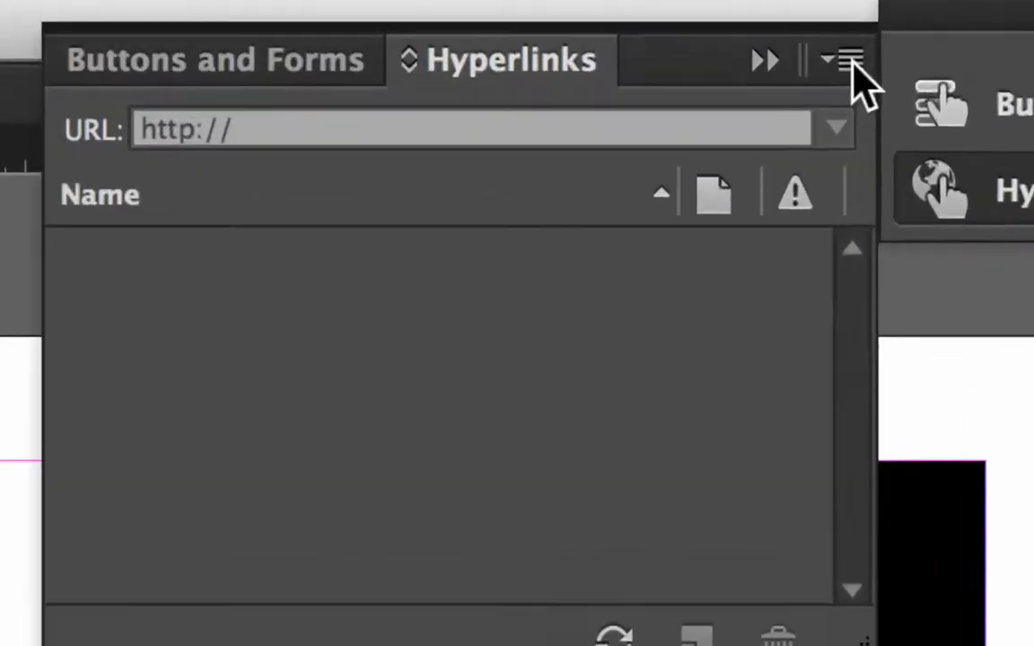
left_click(850, 61)
left_click(850, 62)
left_click(850, 62)
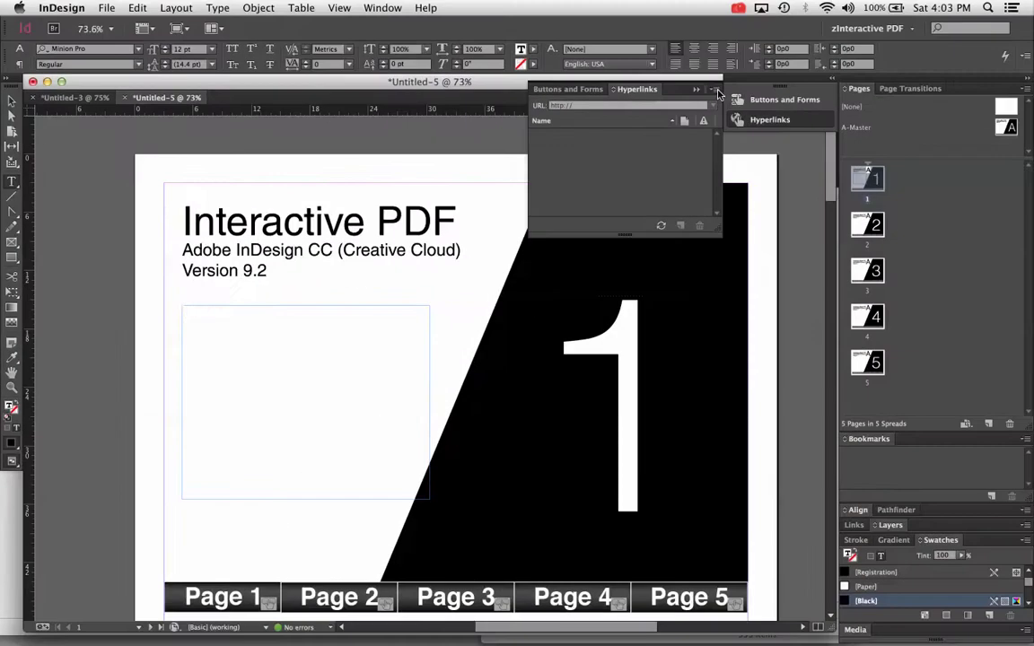
Step: Create a new hyperlink destination of type Text Anchor in the page 1 frame, named Page 1 Text Anchor Z
left_click(853, 63)
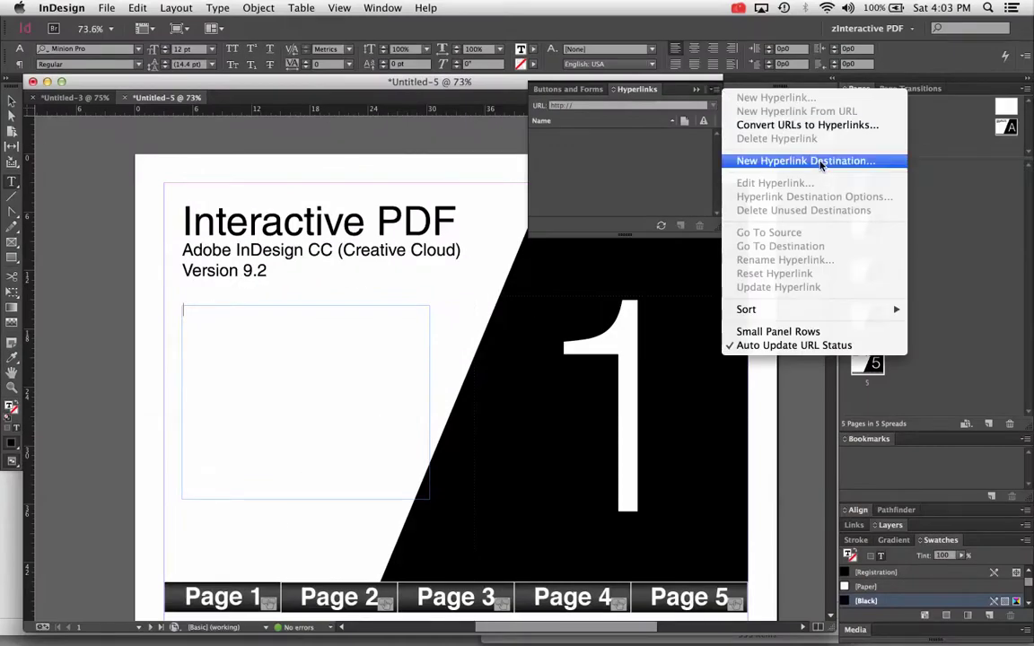
left_click(818, 161)
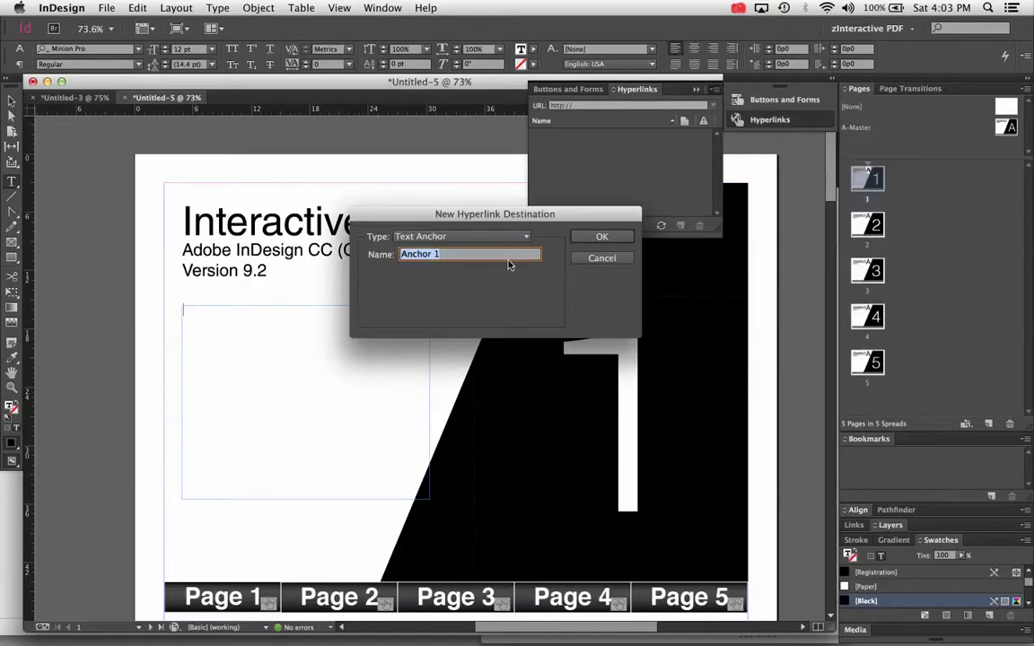
left_click(488, 238)
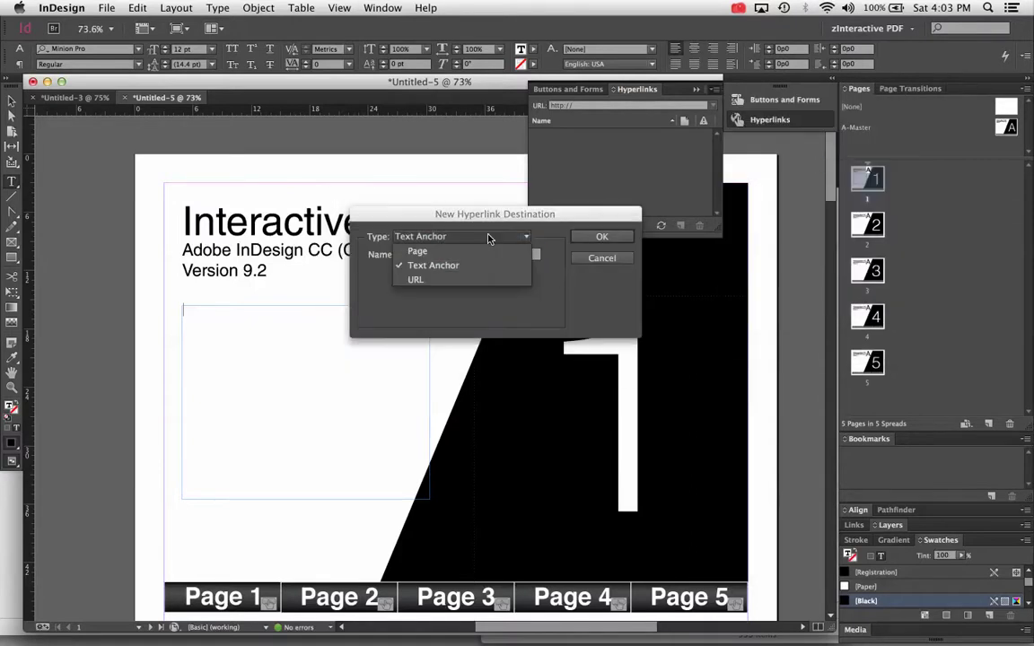
left_click(488, 238)
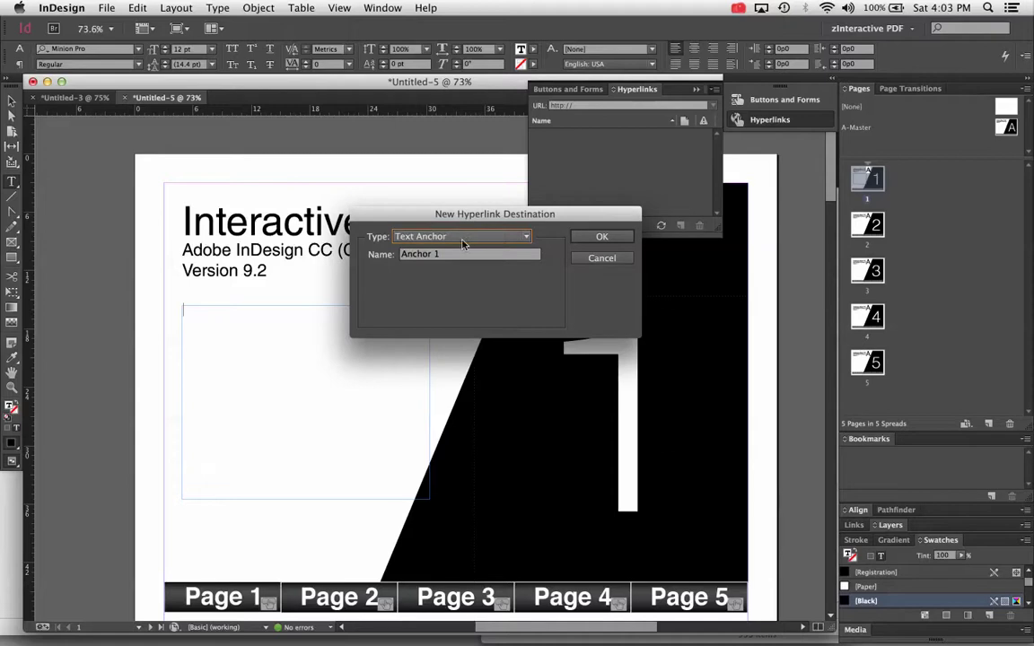
key("Tab")
type("P")
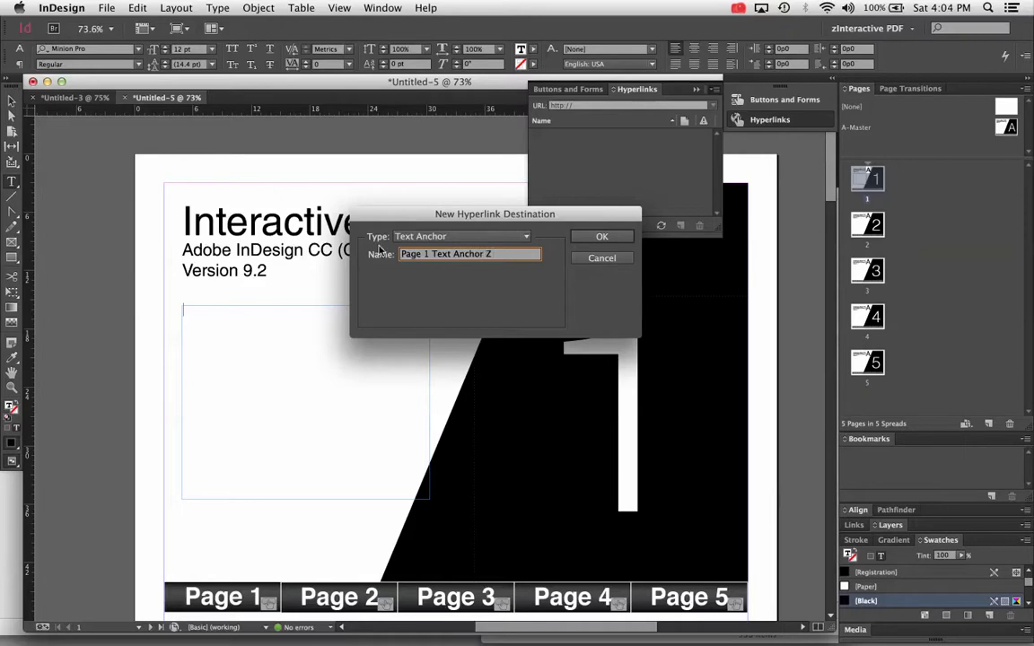
triple_click(415, 260)
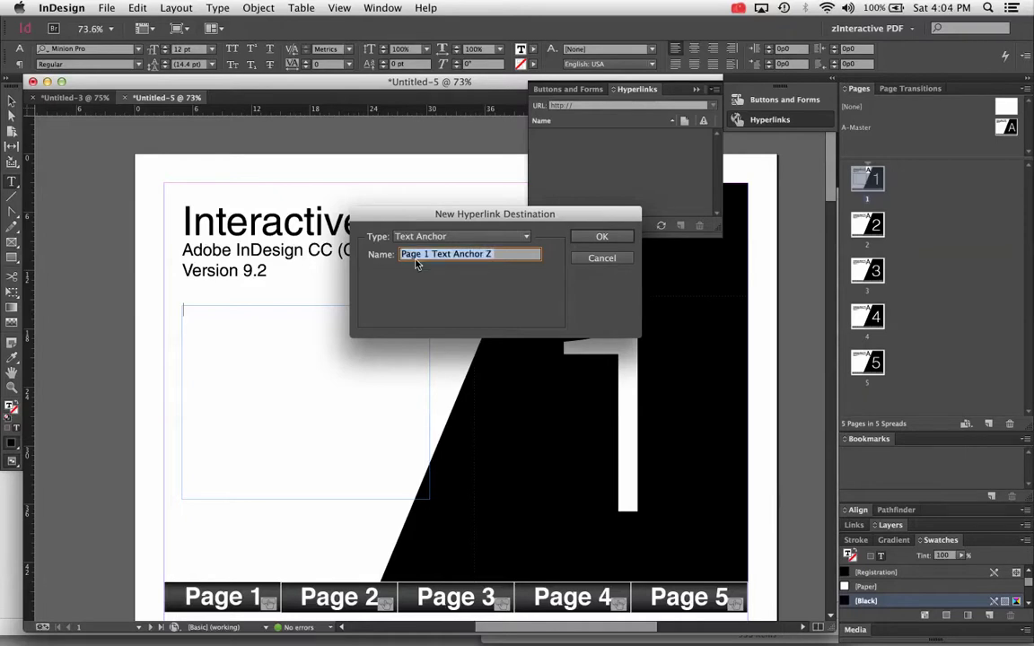
left_click(599, 238)
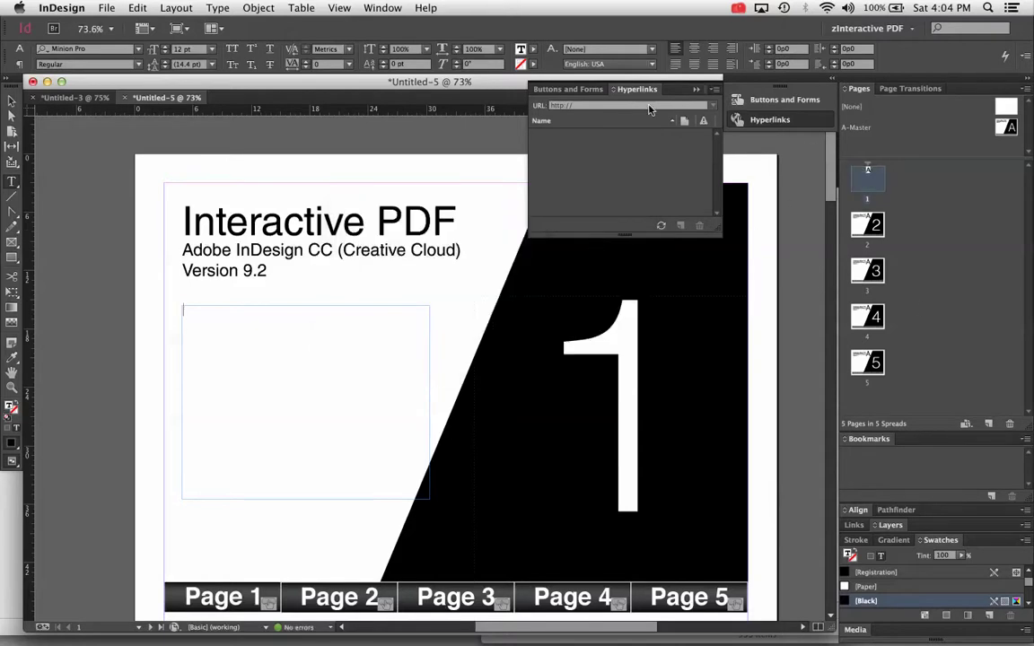
Step: On page 2, draw a text frame below the Version 9.2 line and add a text anchor destination named Page 2 Text Anchor Z
double_click(873, 222)
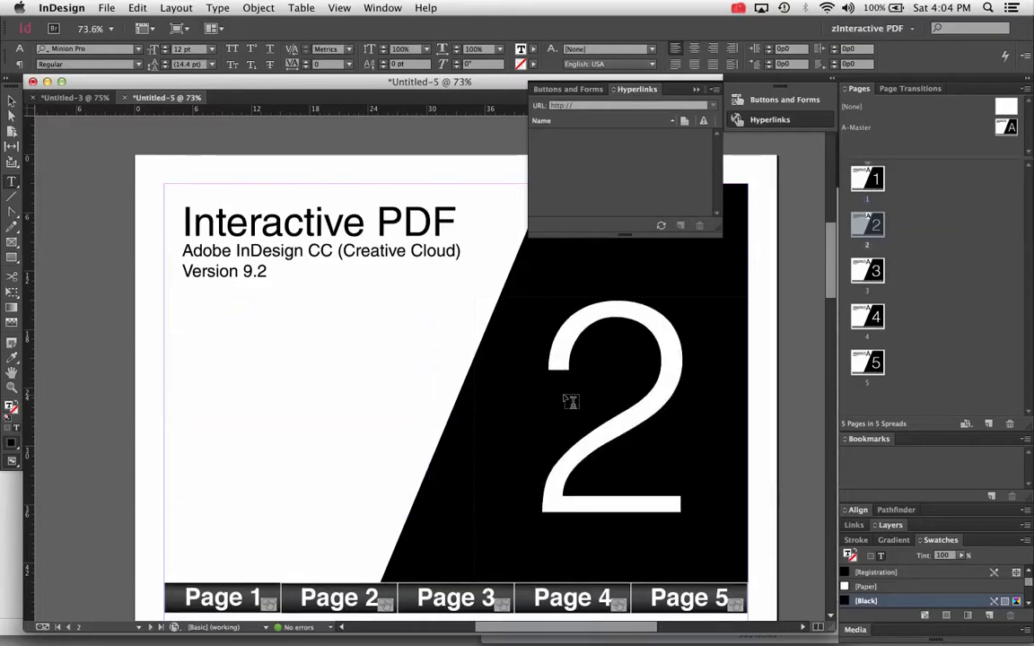
left_click_drag(183, 310, 469, 522)
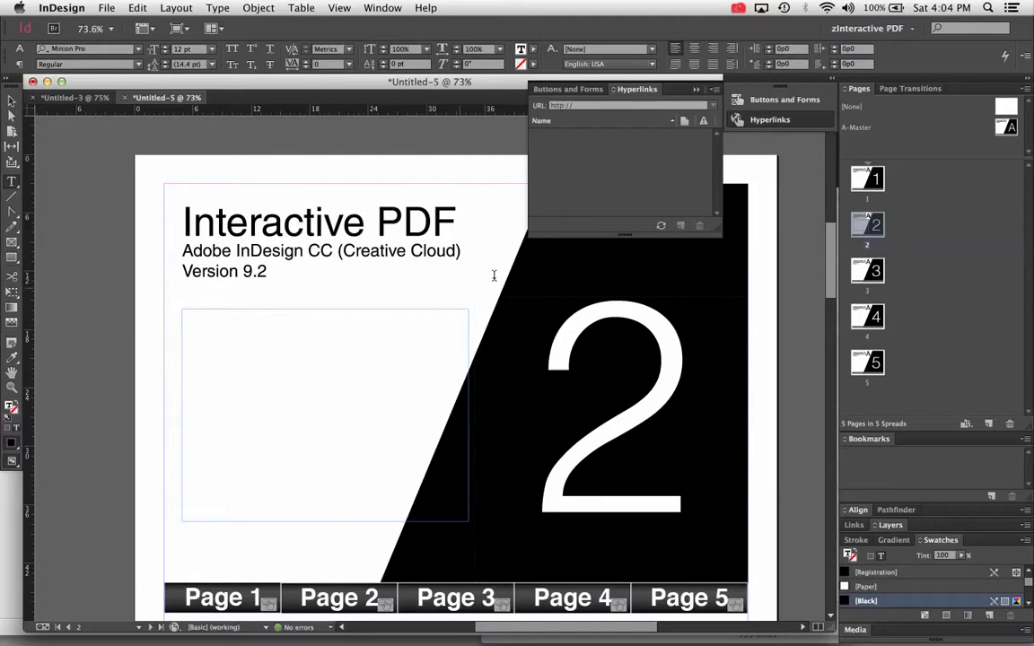
left_click(716, 90)
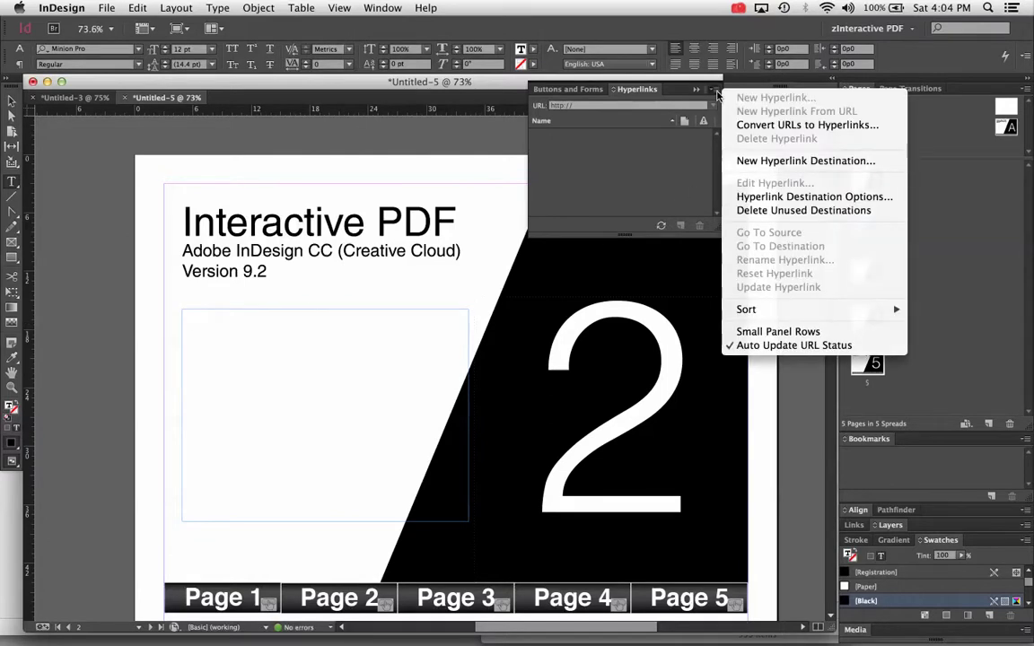
left_click(761, 162)
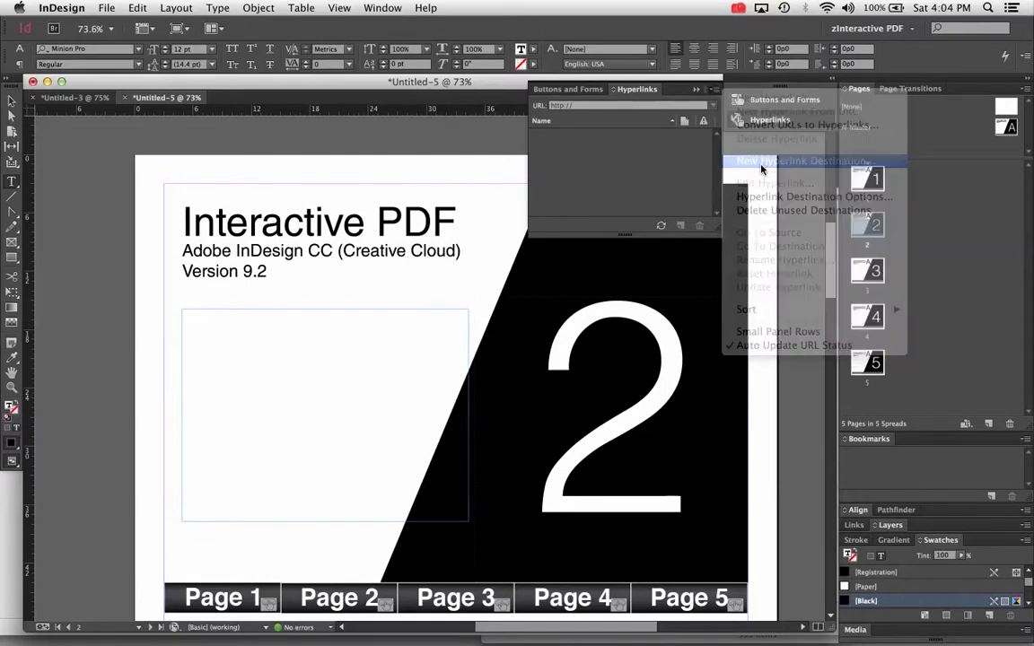
type("Page 1 Text Anchor 2")
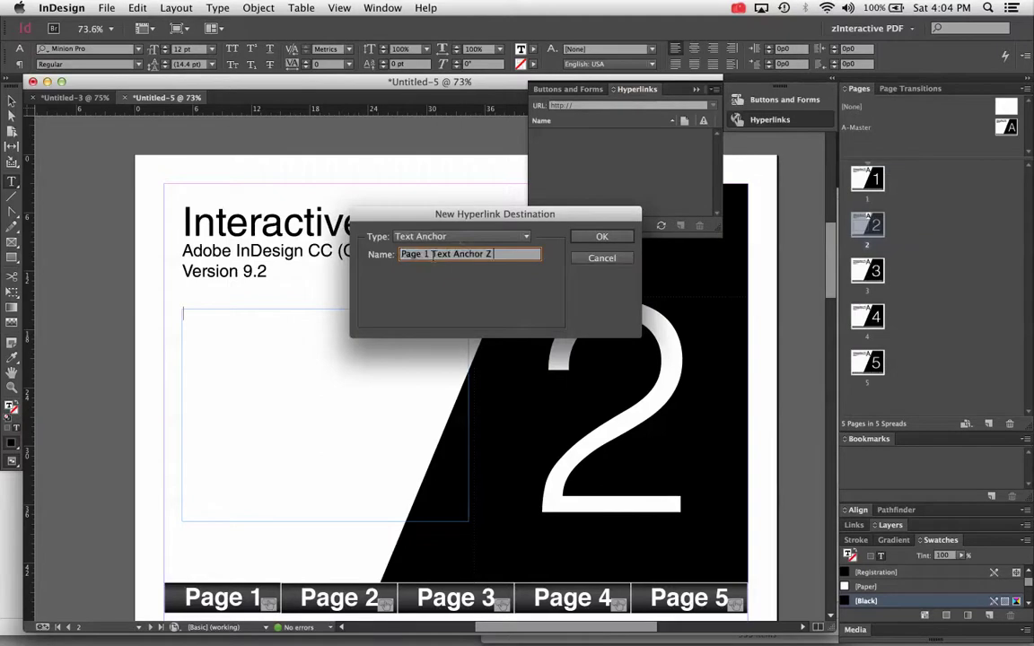
double_click(428, 254)
type("2")
left_click(603, 238)
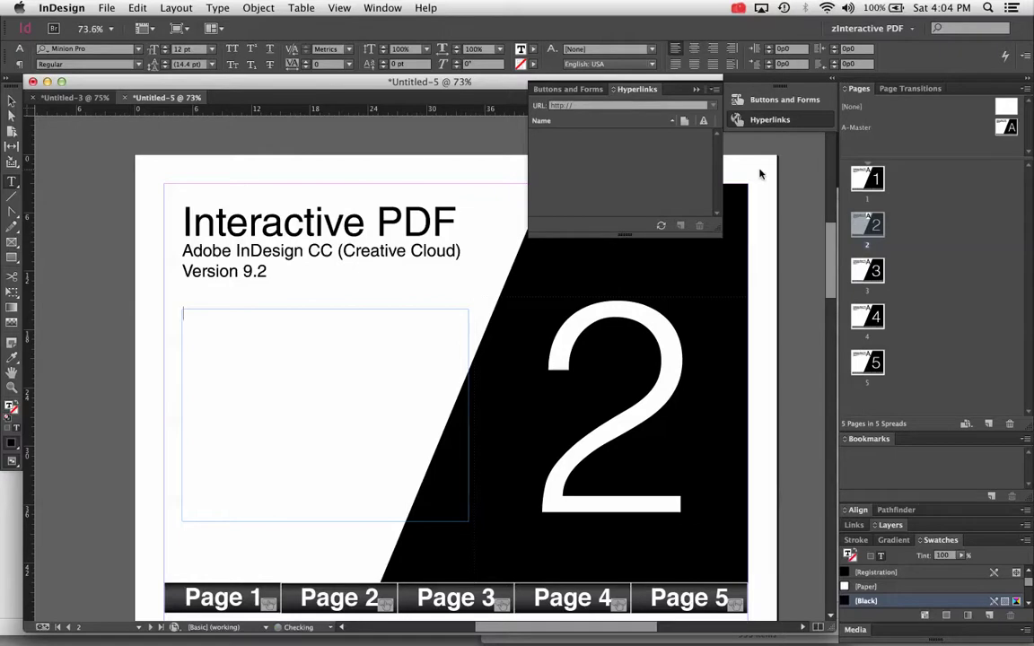
Step: On page 3, draw a text frame in the white area and add a text anchor destination for that page, following the same naming pattern
double_click(867, 271)
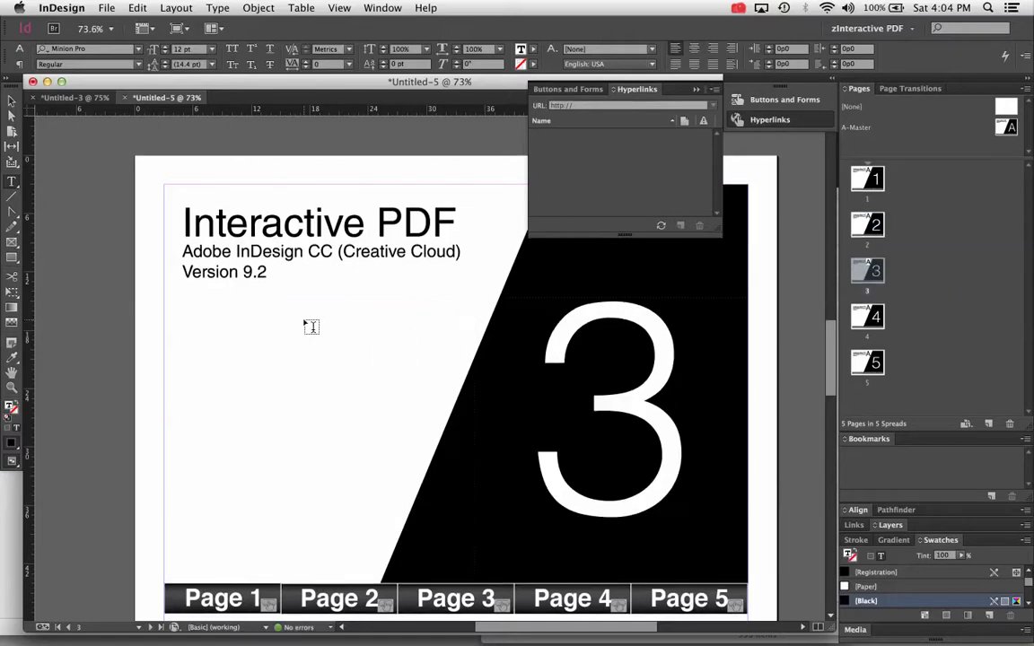
left_click_drag(195, 319, 480, 464)
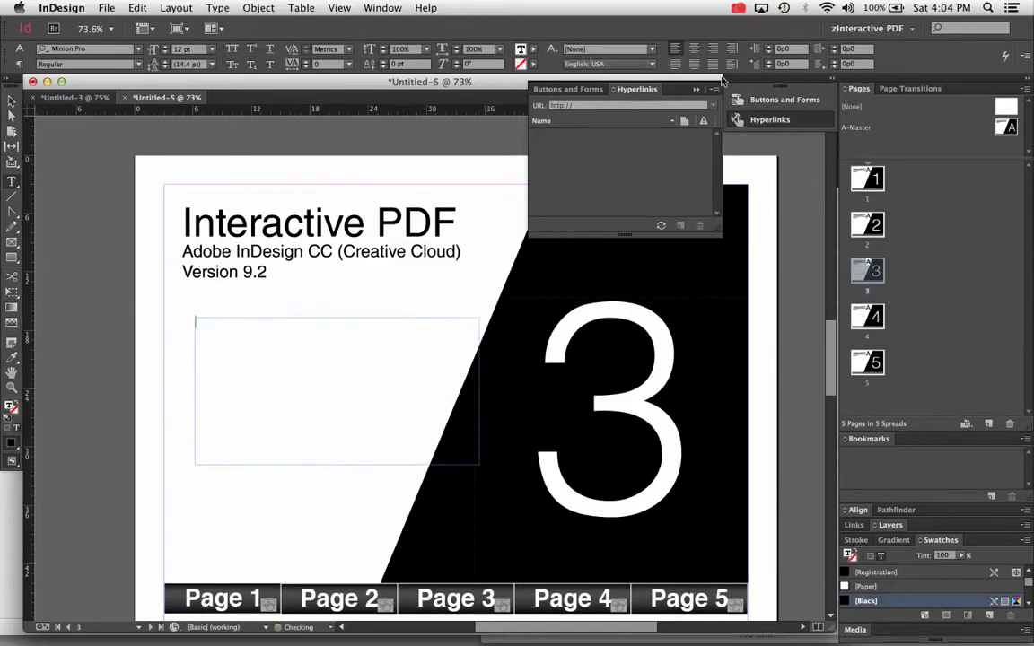
left_click(715, 89)
left_click(806, 161)
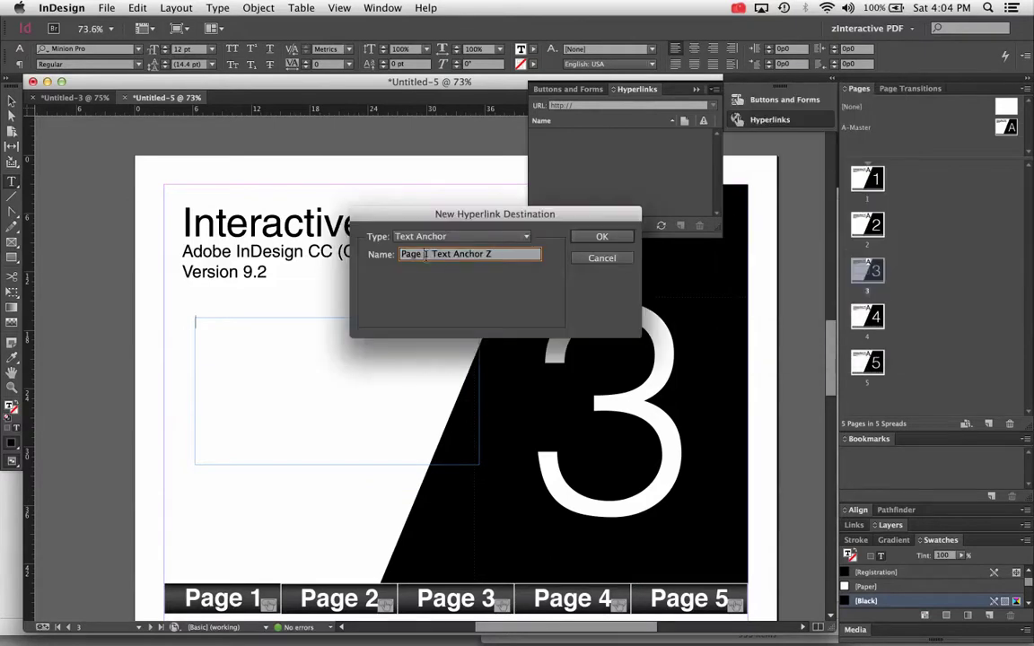
left_click(614, 238)
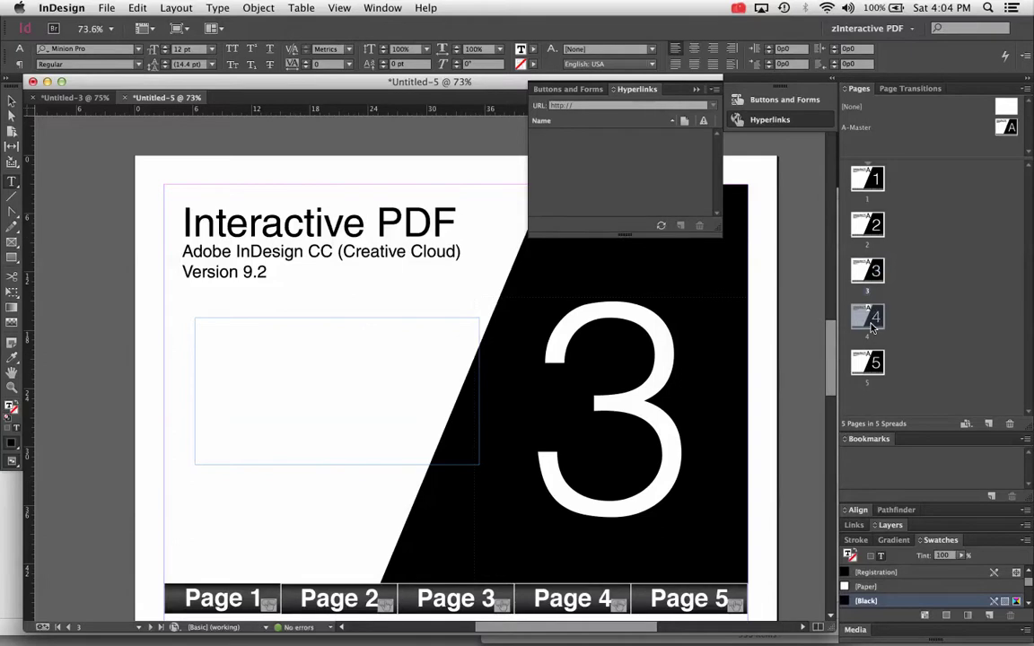
Step: Go to page 4 and draw a text frame about 23p1 wide and 16p6 high below the Version 9.2 line
double_click(868, 319)
key("m")
left_click_drag(247, 342, 417, 470)
Step: Check which new hyperlink destination types are offered while the page 4 frame itself is selected, and cancel without creating one
left_click(11, 103)
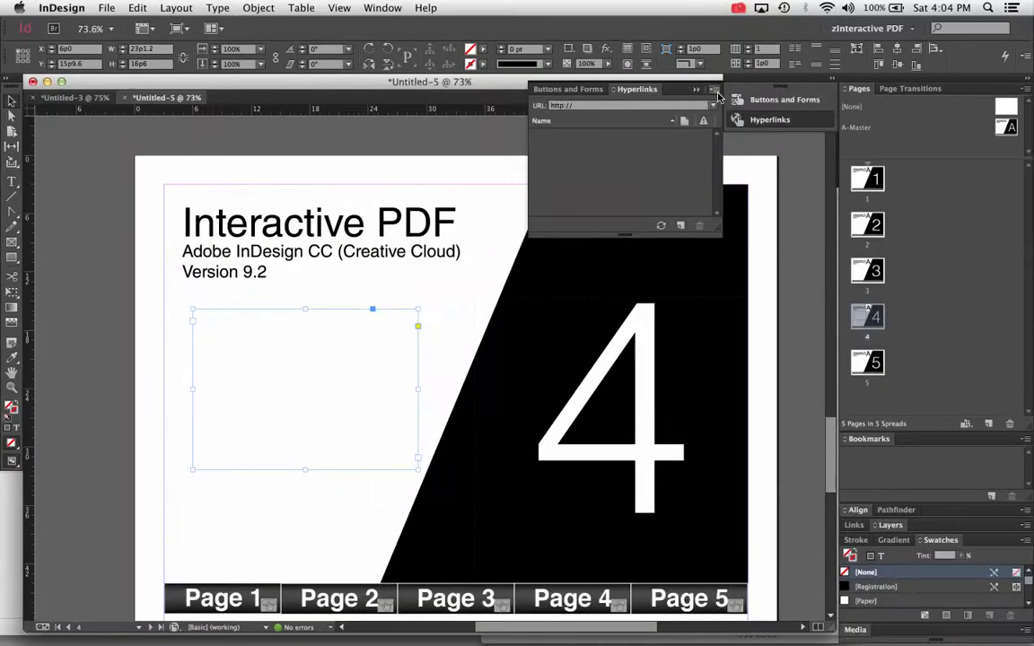
left_click(716, 90)
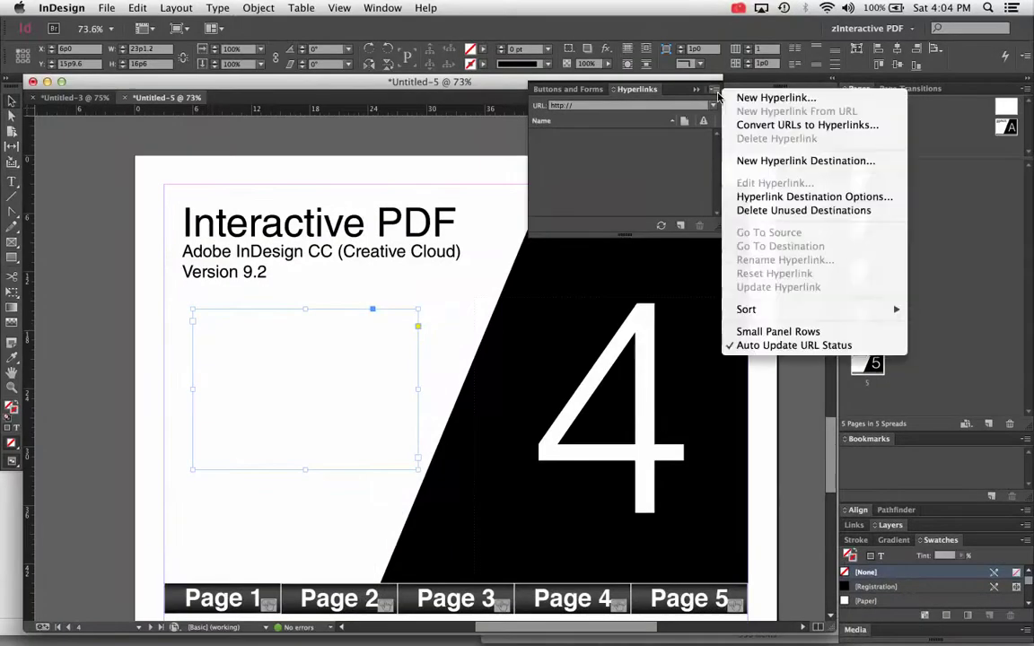
left_click(767, 166)
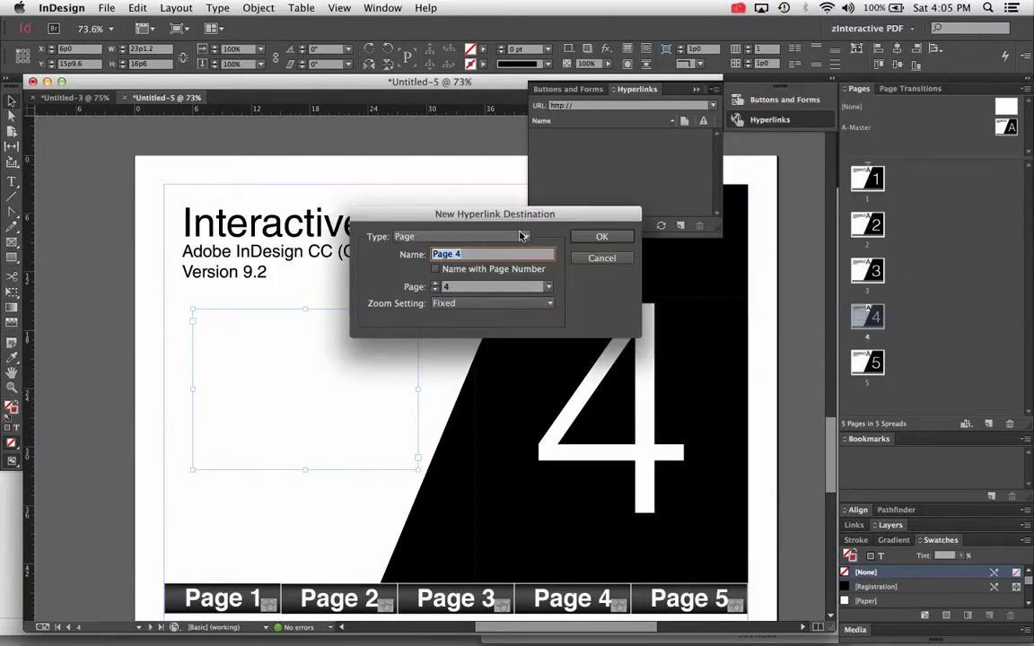
left_click(471, 236)
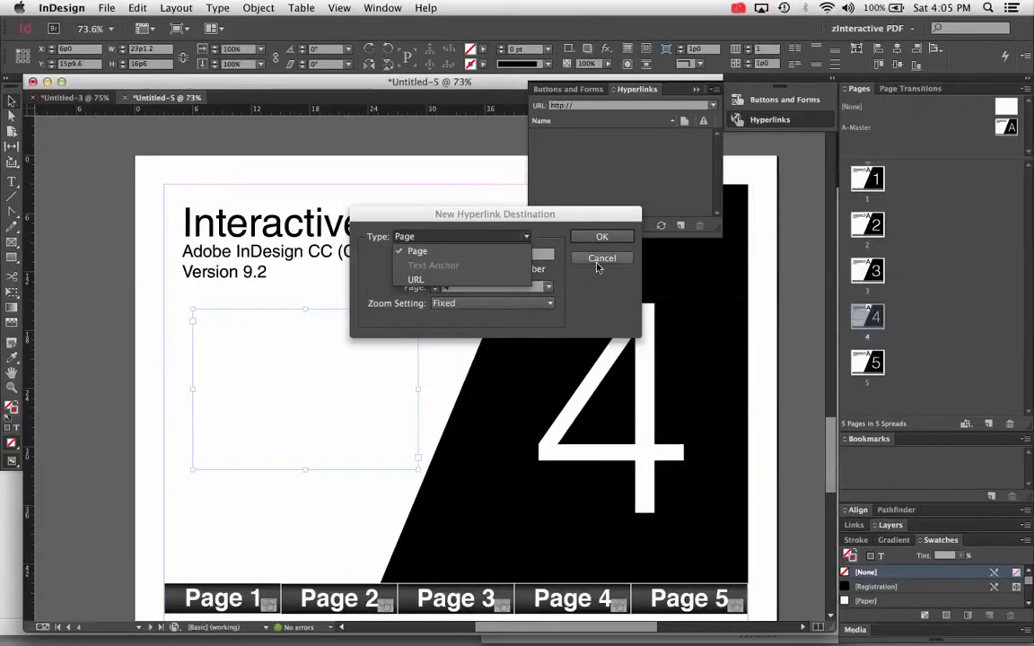
left_click(602, 259)
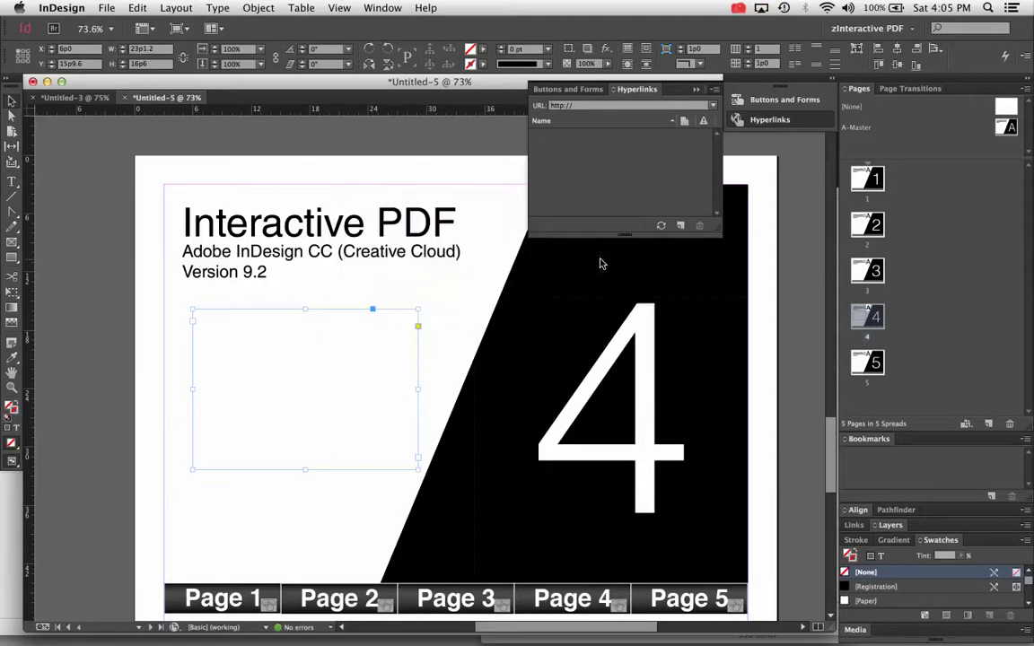
Step: Place the insertion point inside the page 4 frame and add a text anchor destination for that page, following the same naming pattern
double_click(220, 331)
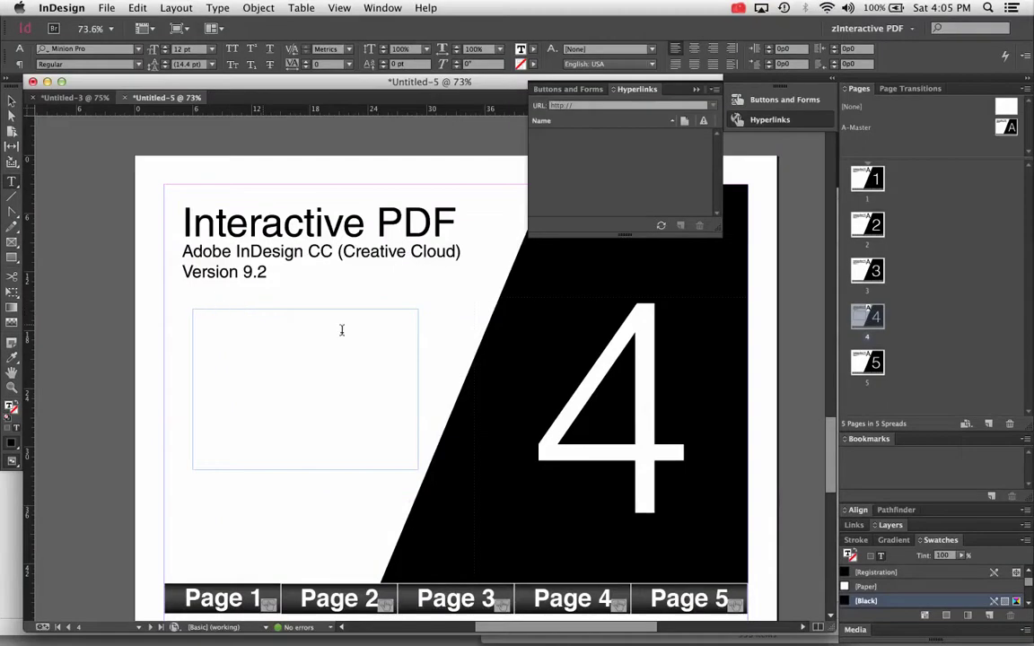
left_click(715, 91)
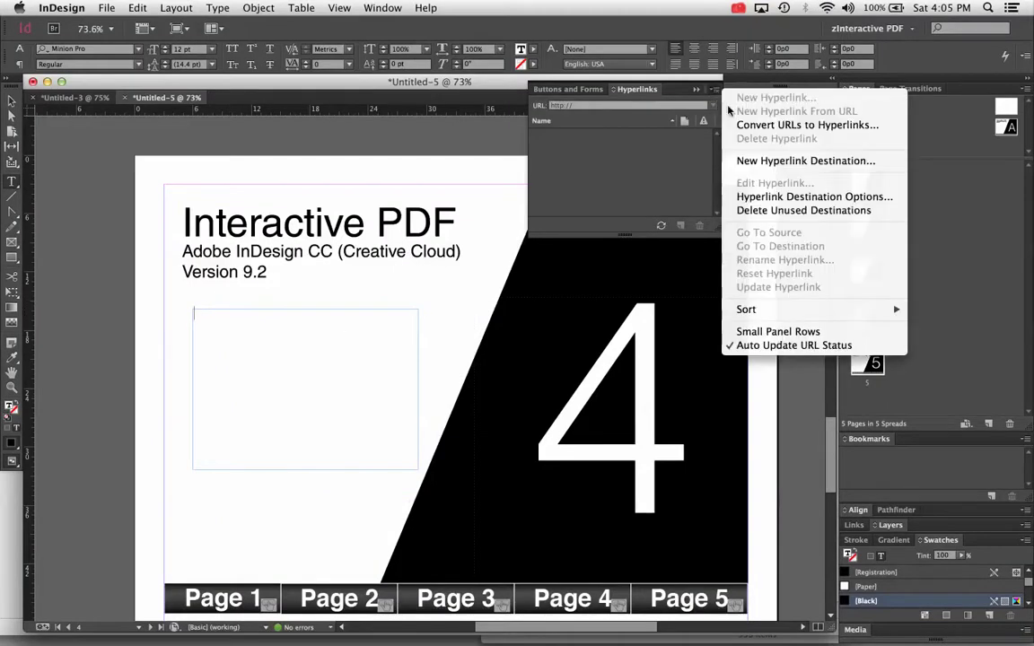
left_click(790, 160)
type("Page 1 Text Anchor Z")
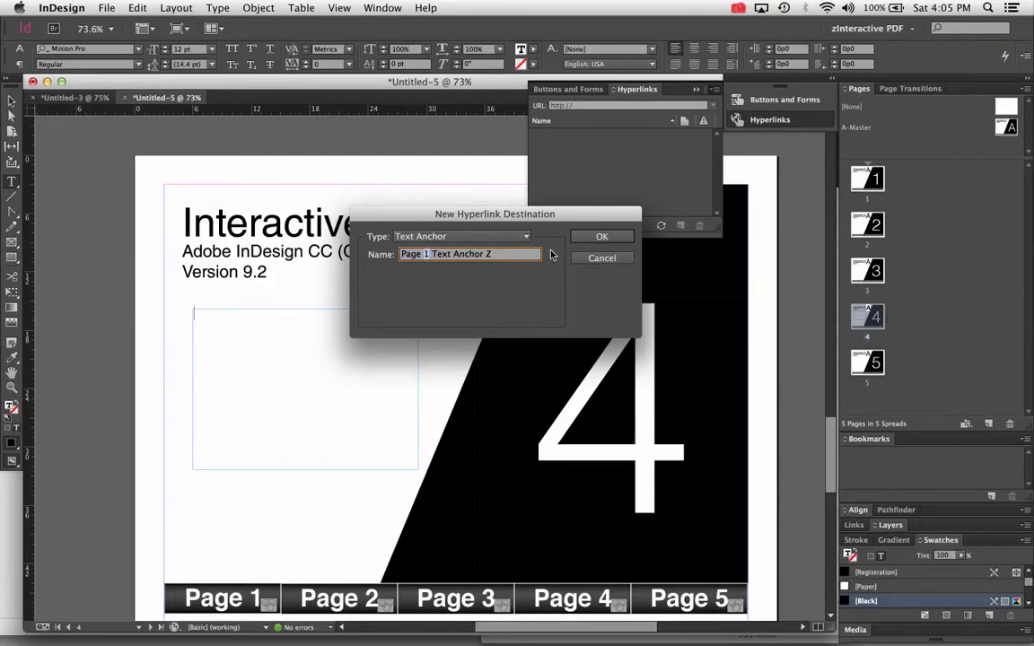
left_click(601, 236)
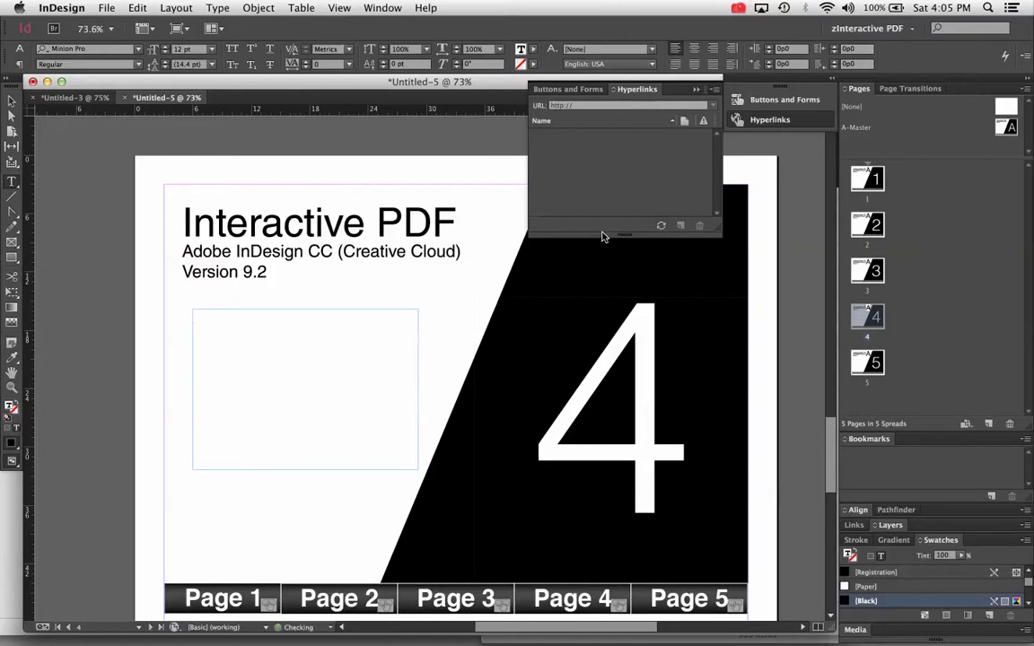
Step: On page 5, draw a text frame in the white area and add a text anchor destination named Page 5 Text Anchor Z
double_click(867, 362)
left_click_drag(305, 384, 469, 480)
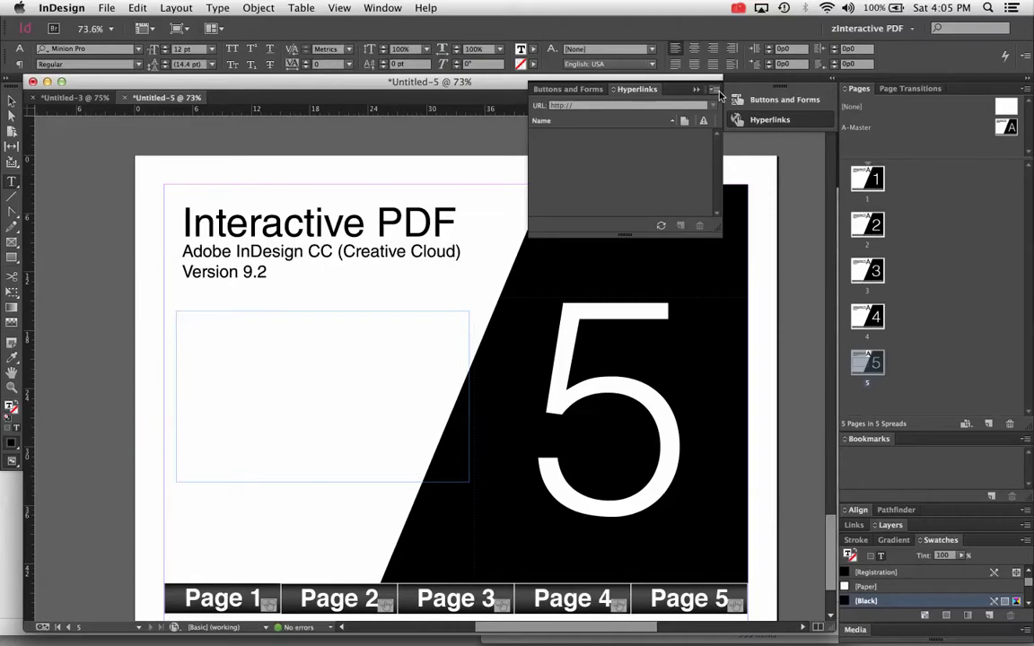
left_click(715, 89)
left_click(747, 160)
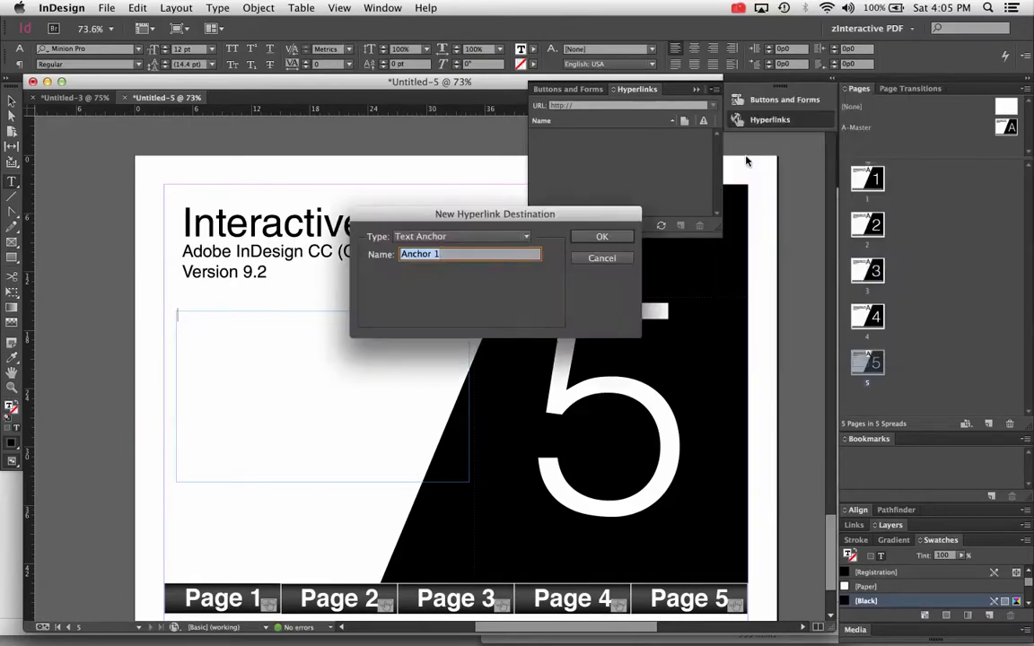
type("Page 1 Text Anchor Z")
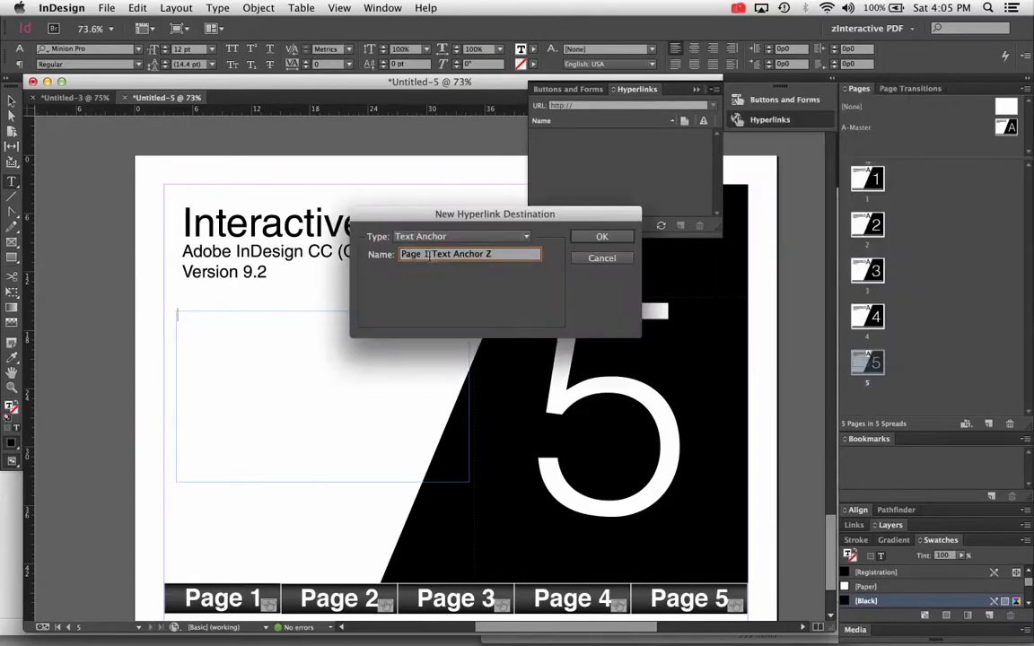
double_click(427, 254)
type("5")
left_click(599, 236)
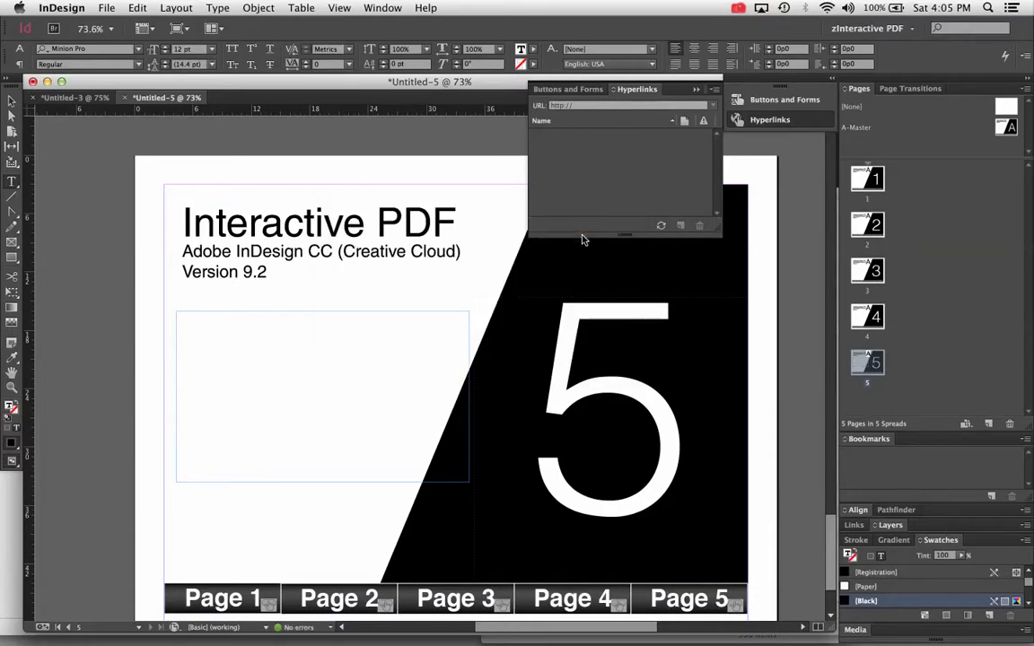
Step: Leave text editing on page 5 and deselect the text frame
left_click(12, 101)
left_click(214, 331)
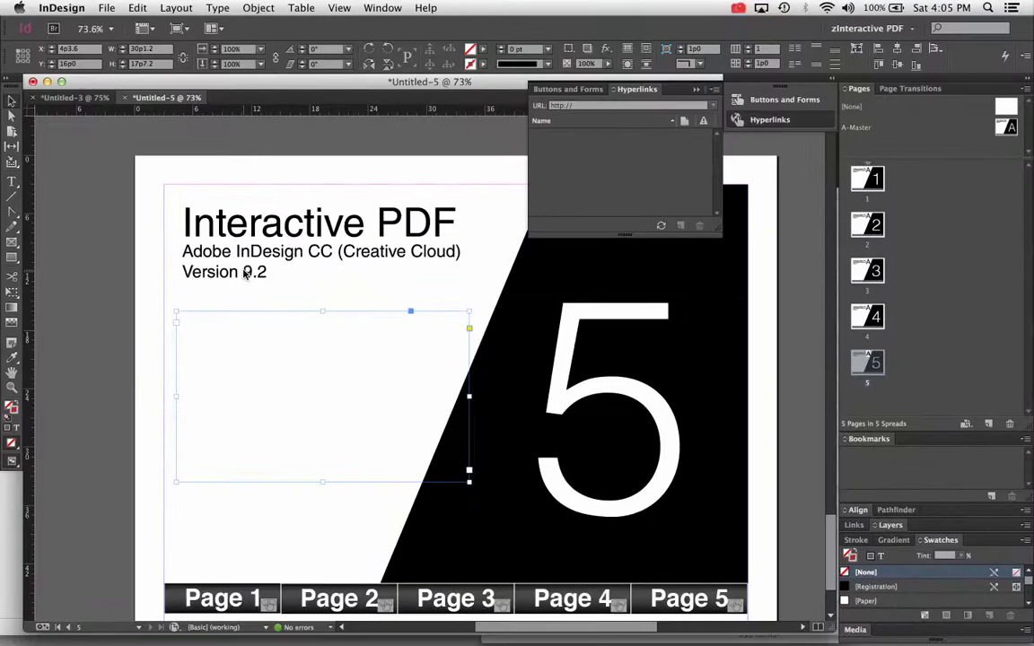
left_click(245, 292)
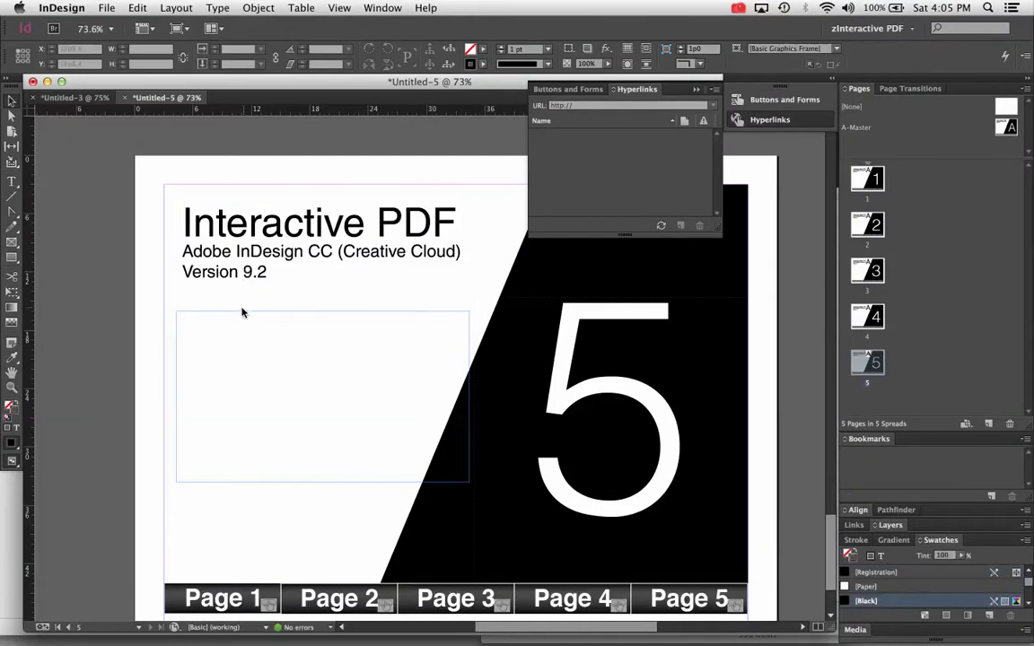
Step: Move the page 5 text frame above the Interactive PDF title and shrink it to about 4p2 wide by 1p11 high
left_click_drag(269, 311, 461, 177)
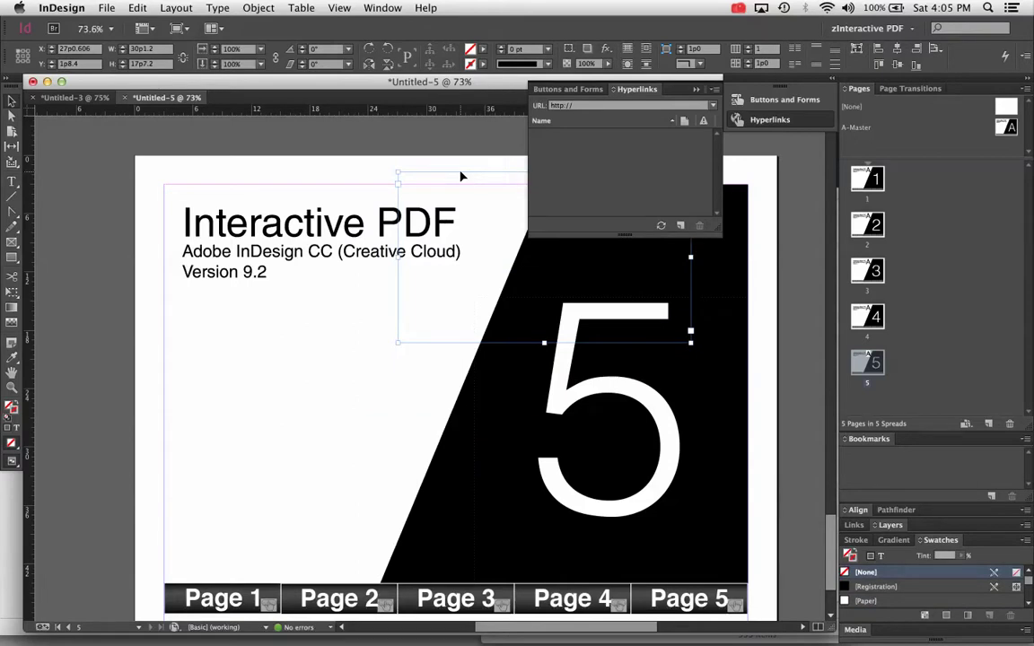
left_click_drag(690, 342, 438, 191)
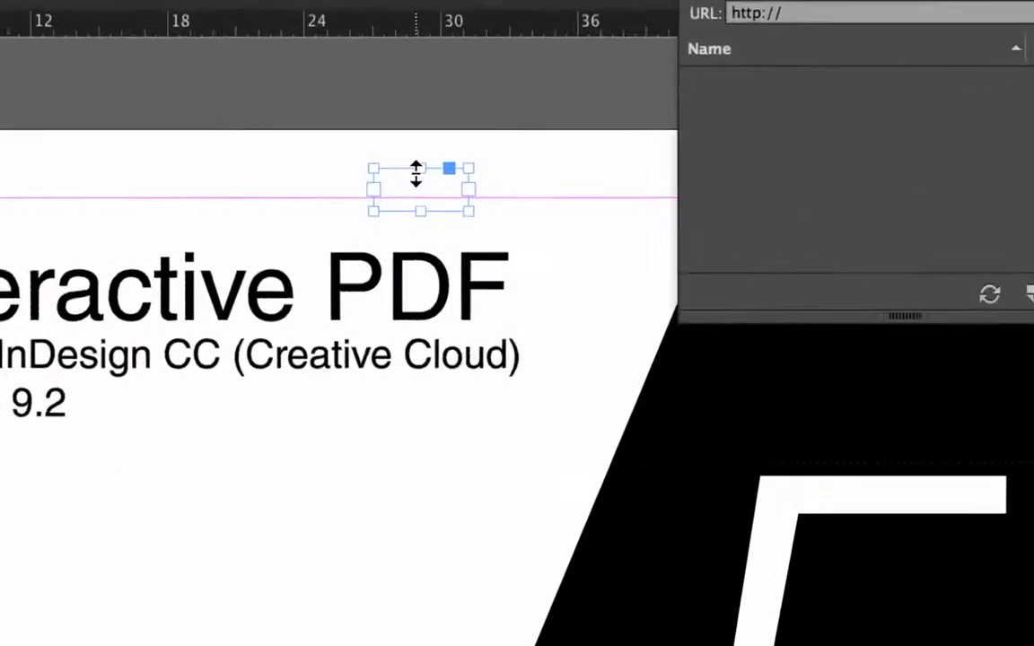
left_click(438, 218)
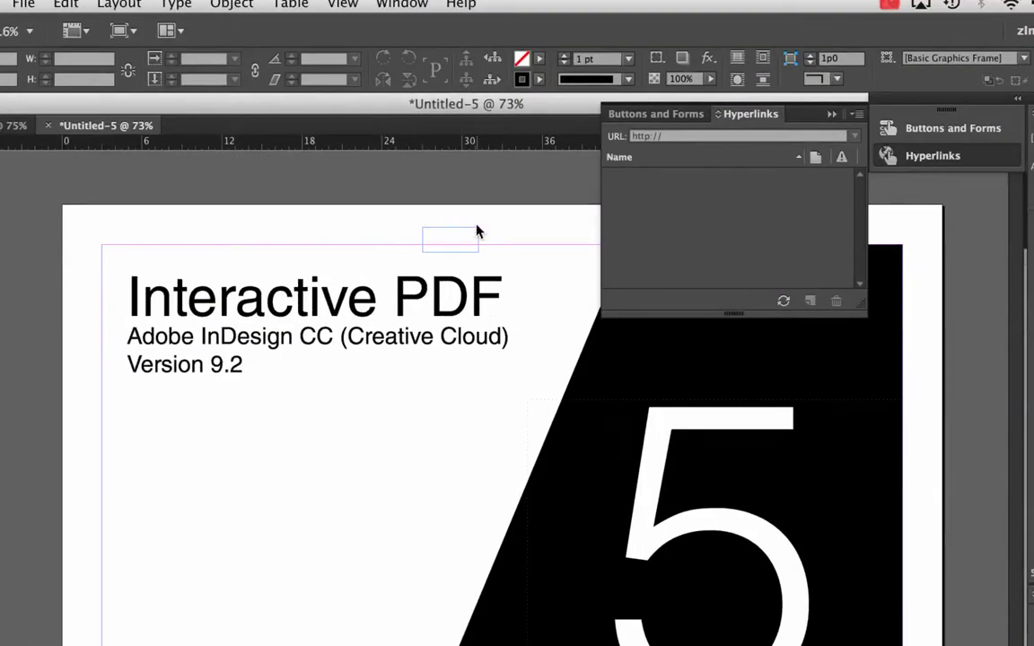
Step: Lock the small anchor text frame above the title on page 5
left_click(476, 237)
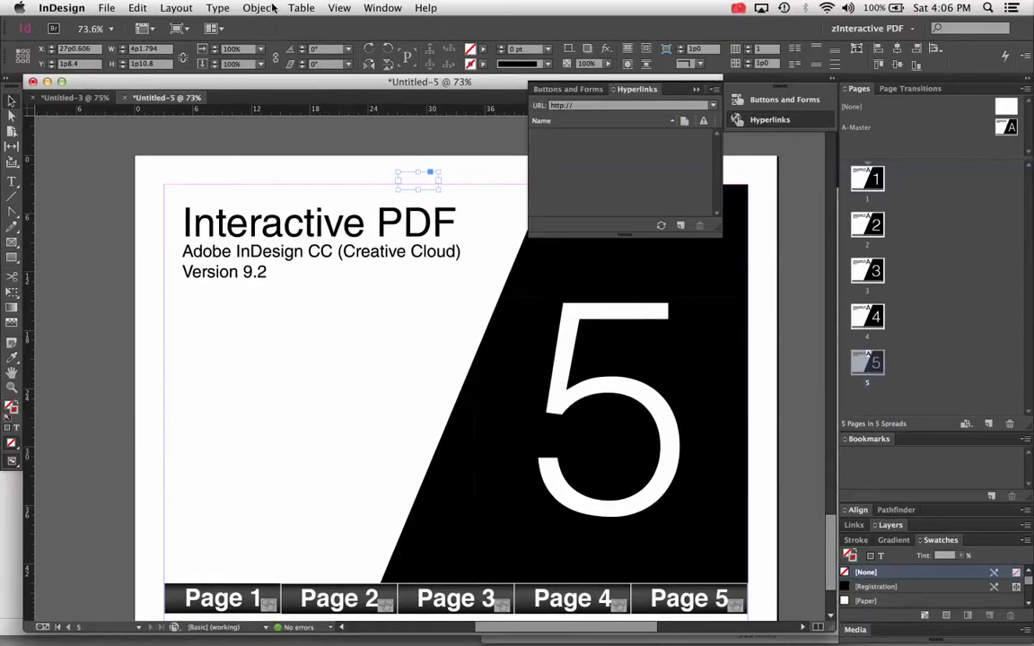
left_click(273, 8)
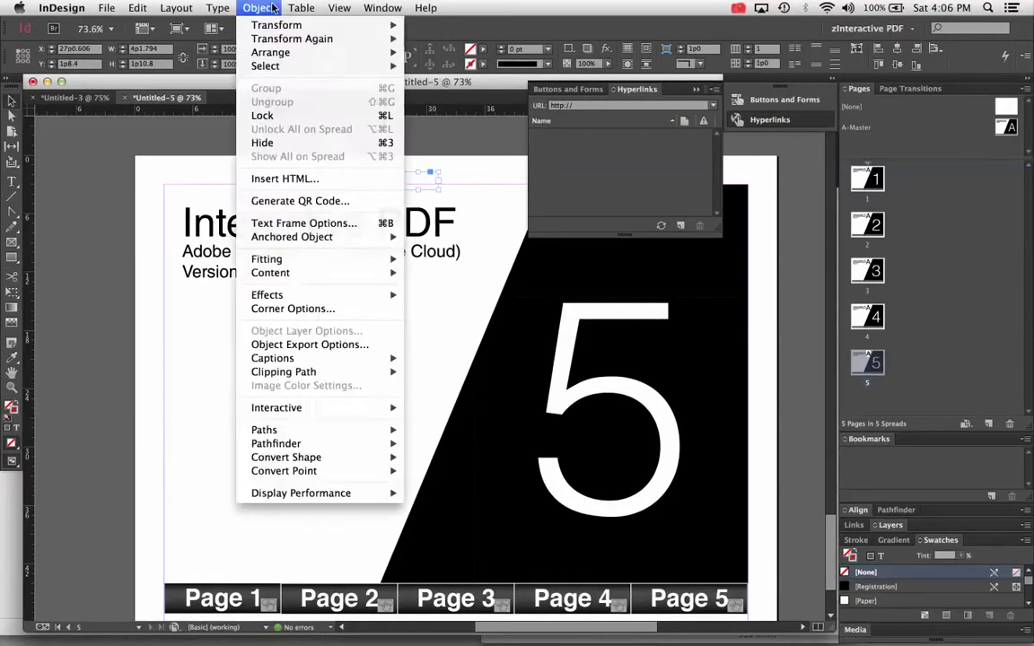
left_click(280, 117)
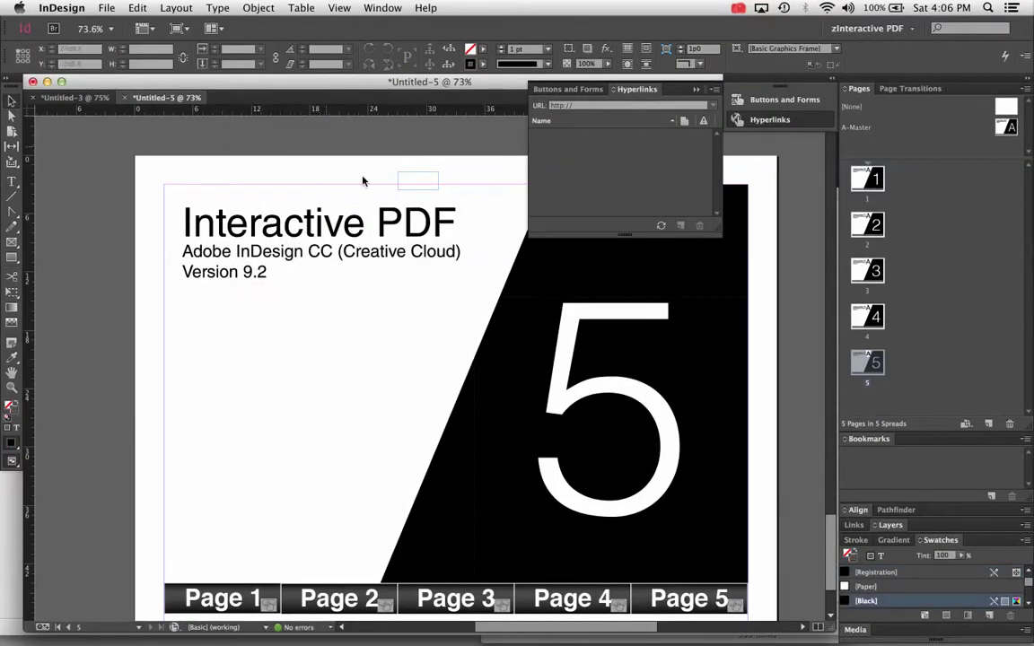
Step: Lock the anchor text frame on page 4 so it cannot be moved
scroll(467, 192, "down", 5)
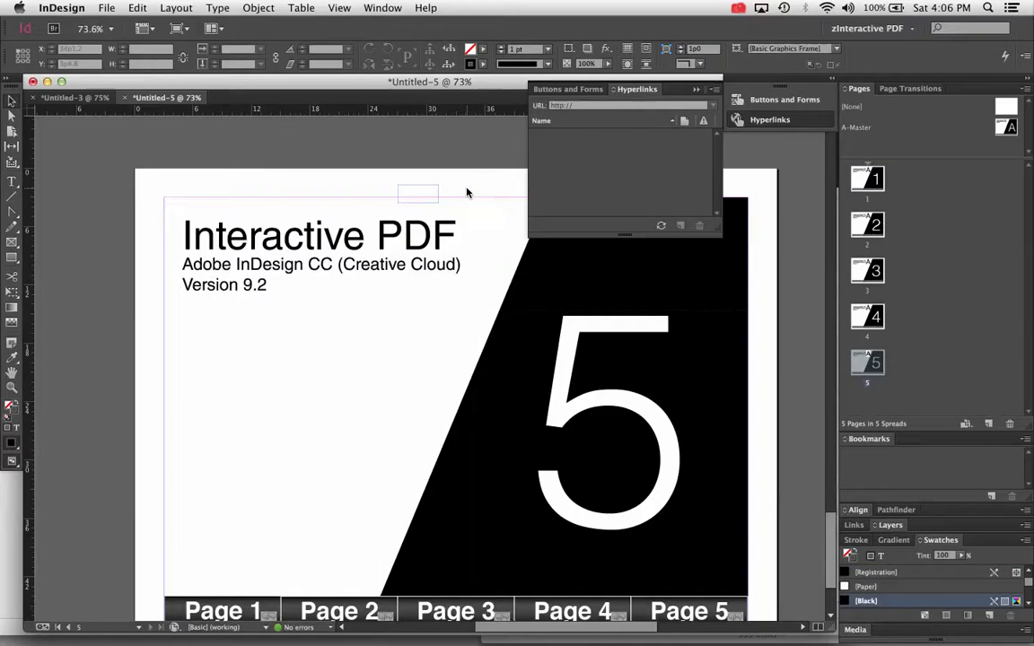
scroll(466, 192, "up", 5)
left_click(419, 299)
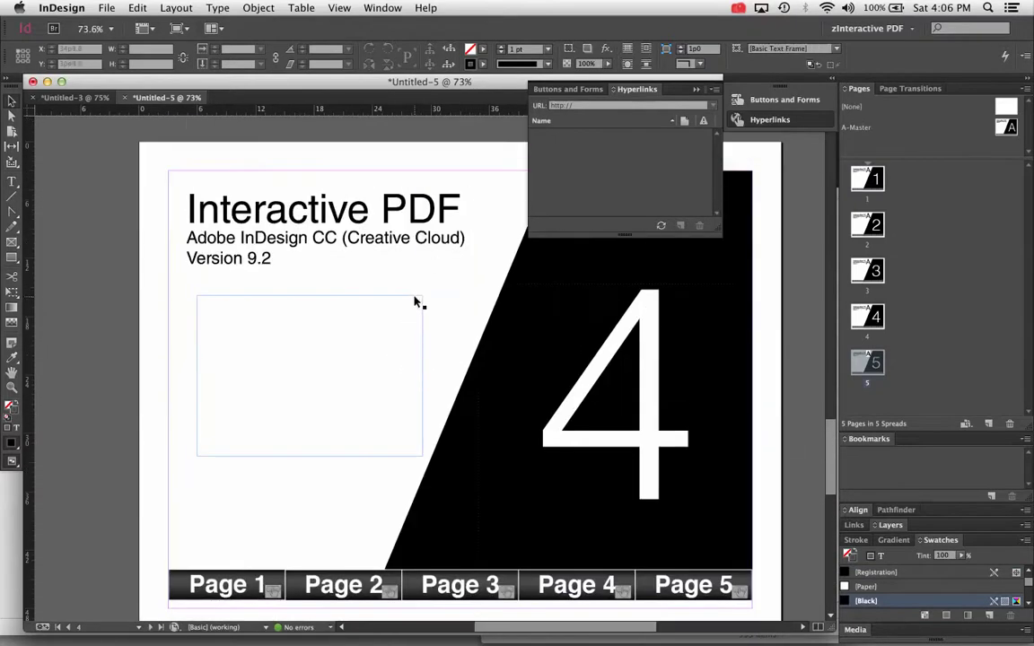
left_click(260, 8)
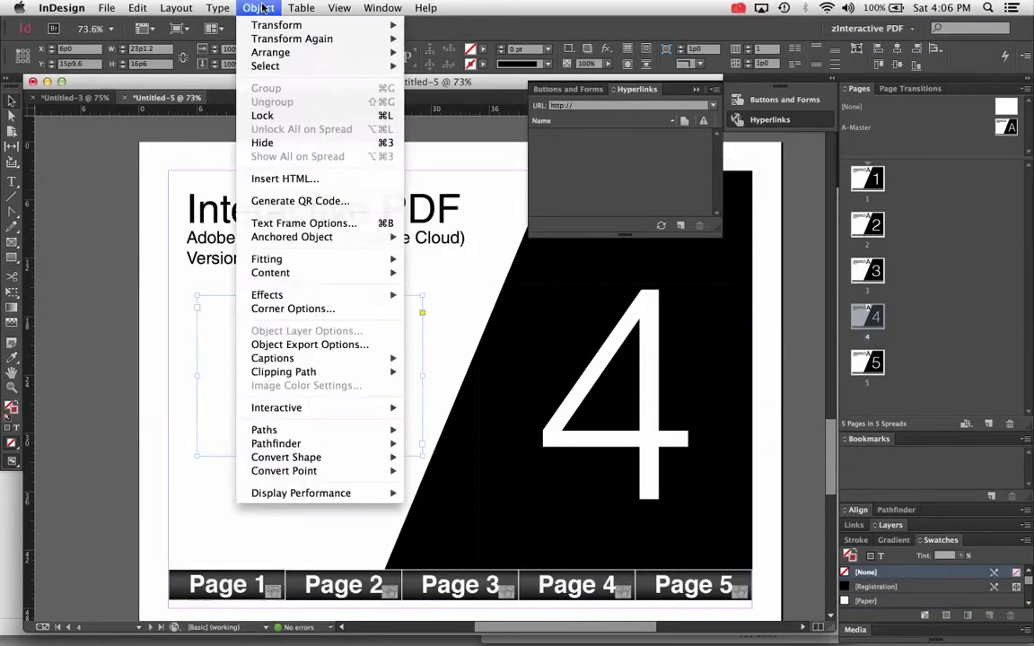
left_click(262, 115)
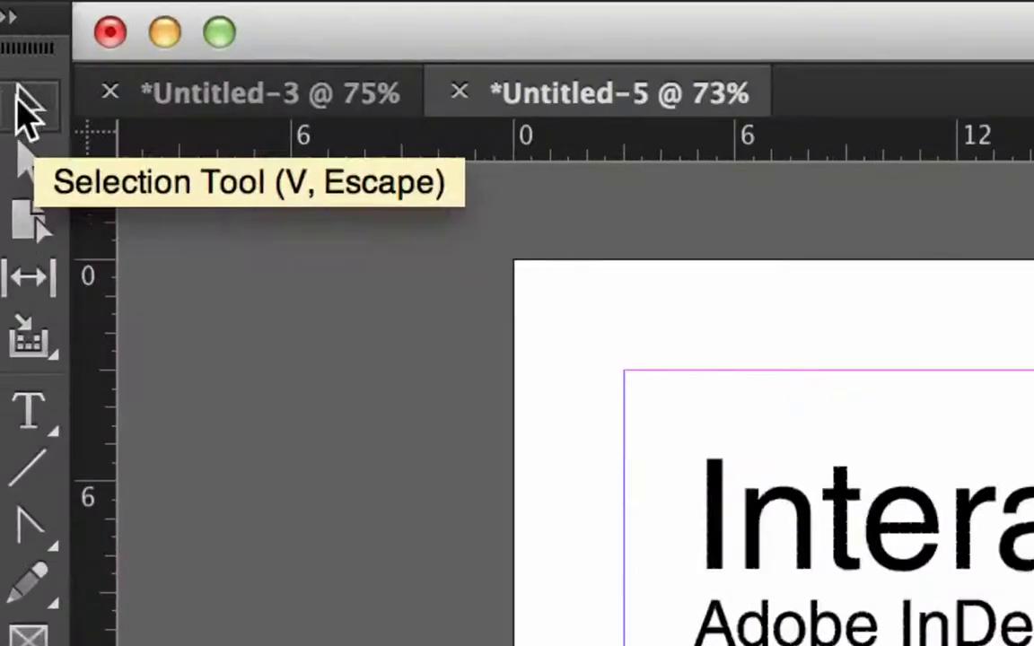
Step: With the Selection tool, select the anchor text frame on page 3 and lock it
left_click(20, 95)
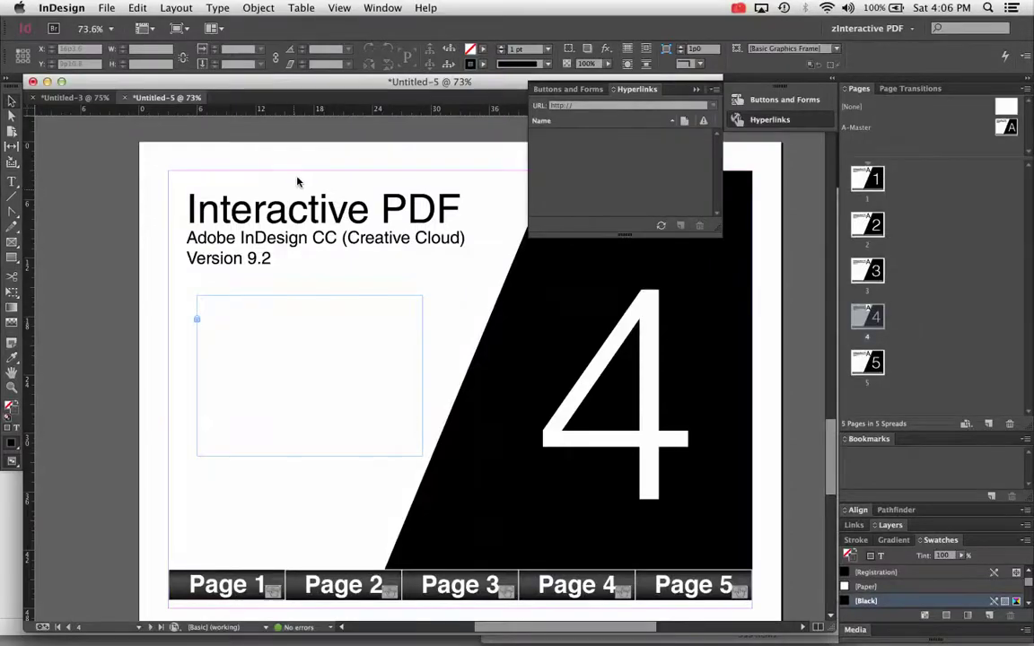
scroll(296, 181, "down", 10)
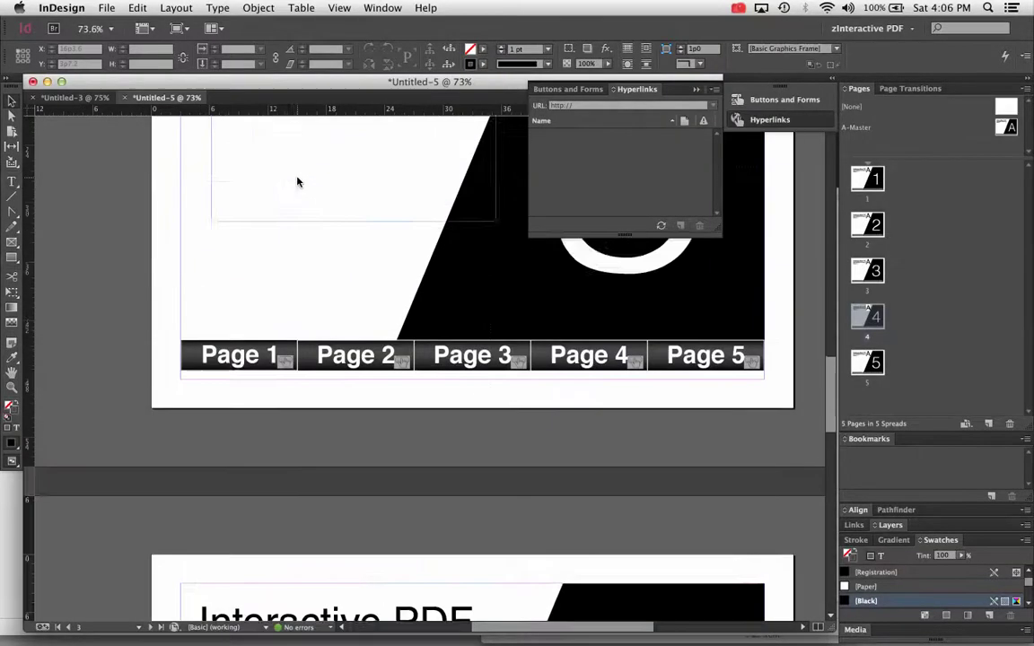
left_click(300, 193)
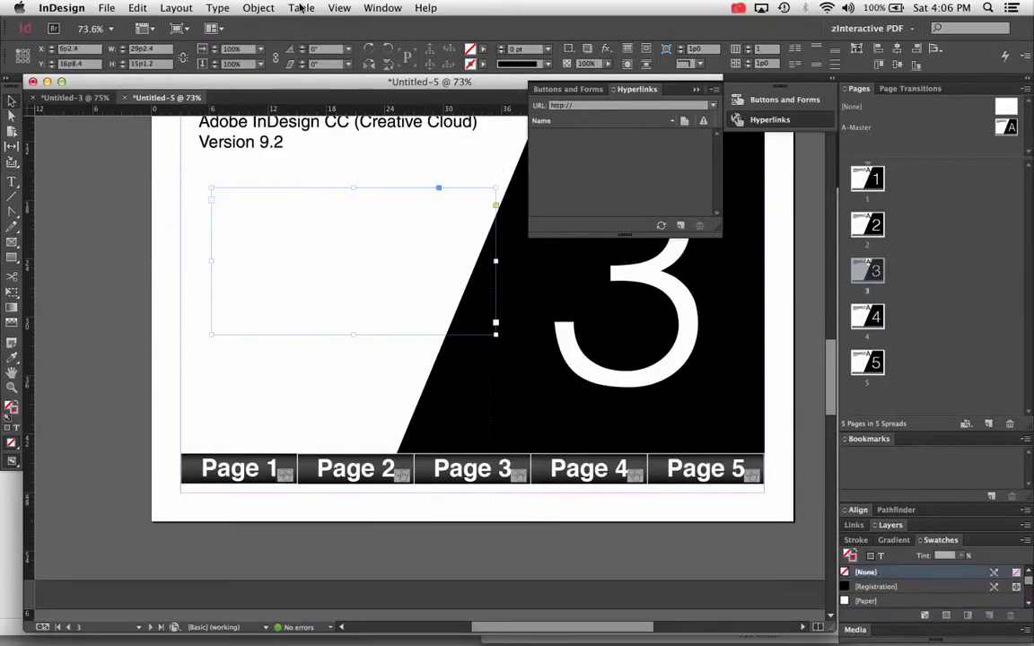
left_click(259, 8)
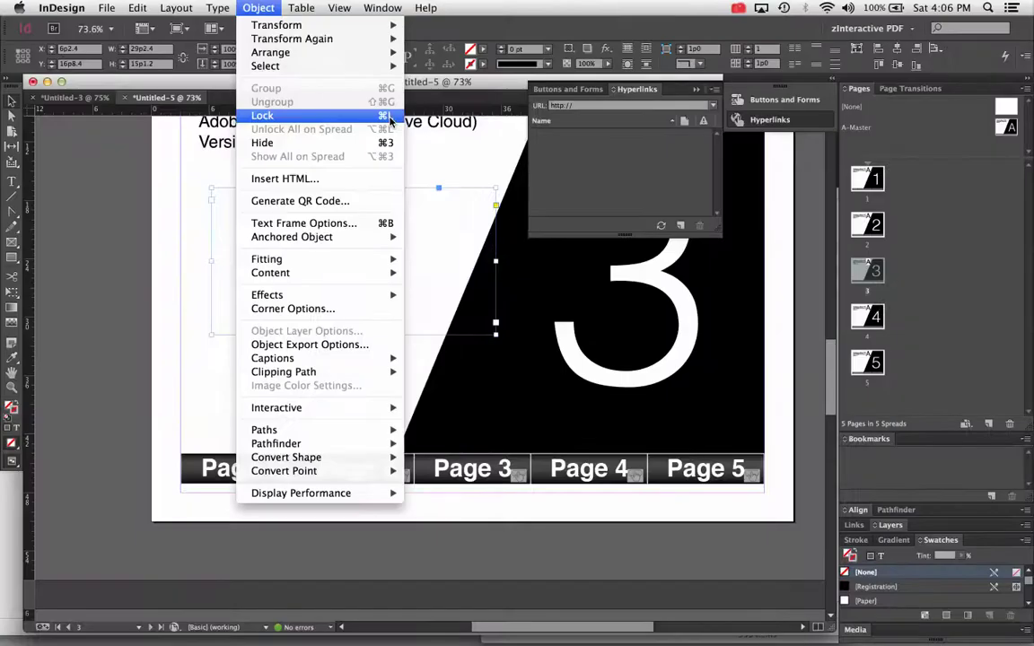
left_click(389, 116)
Step: Select the anchor text frame on page 2 and lock it in place
scroll(434, 282, "up", 10)
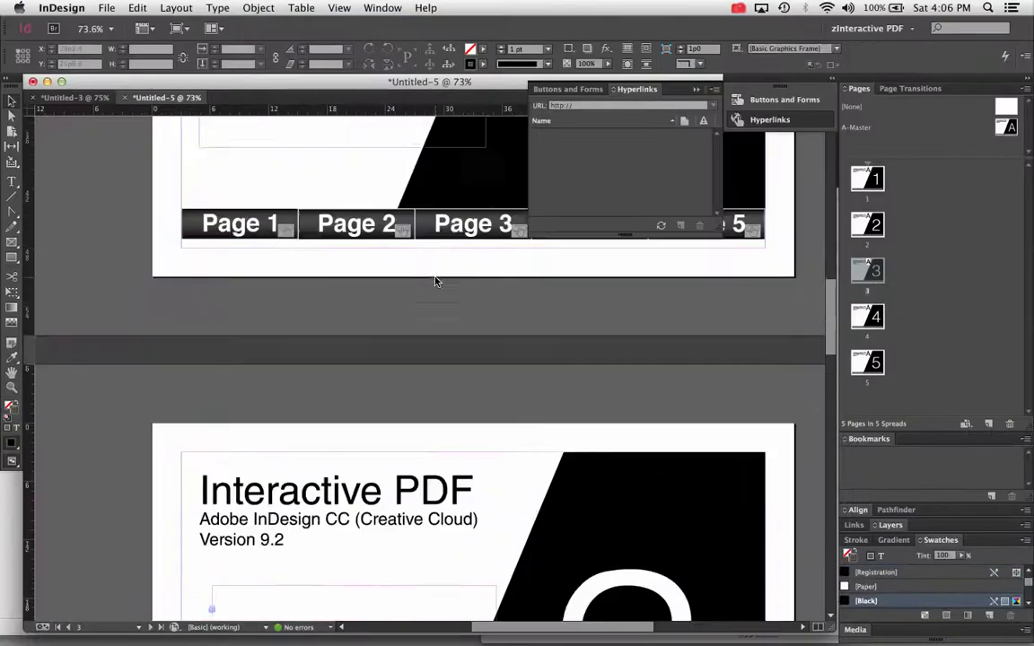
left_click(429, 194)
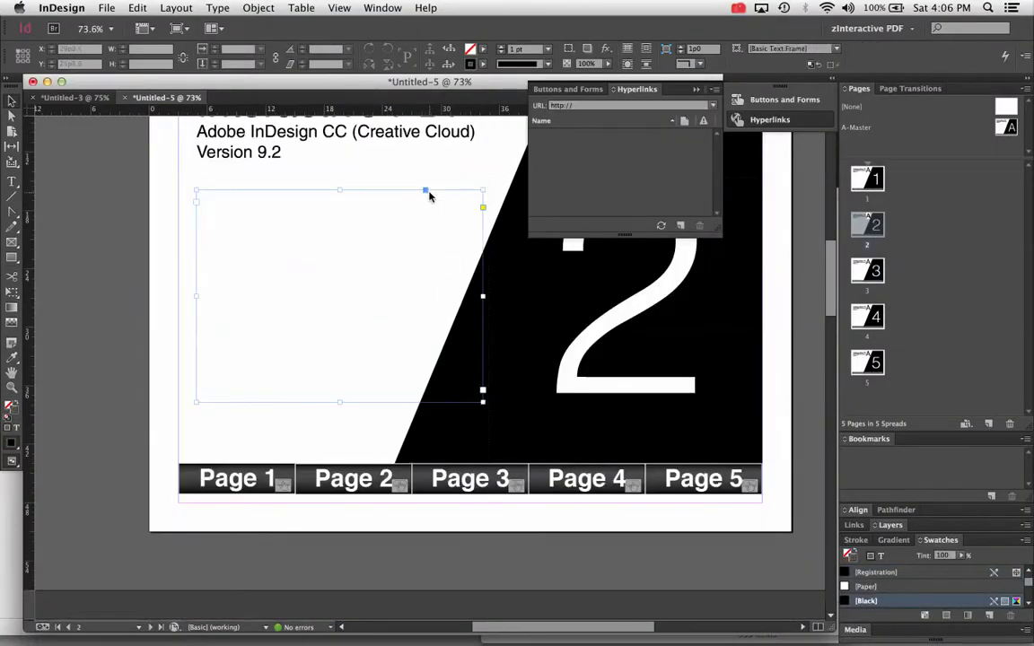
key("super+shift+a")
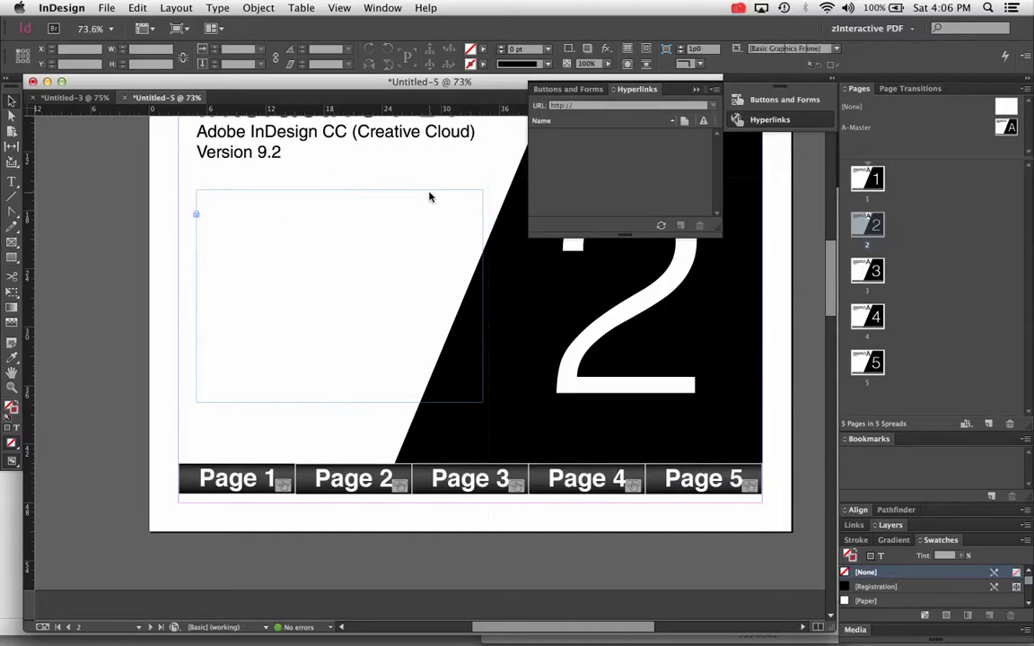
Step: Lock the anchor text frame below the heading on page 1
scroll(430, 196, "down", 5)
scroll(429, 196, "up", 5)
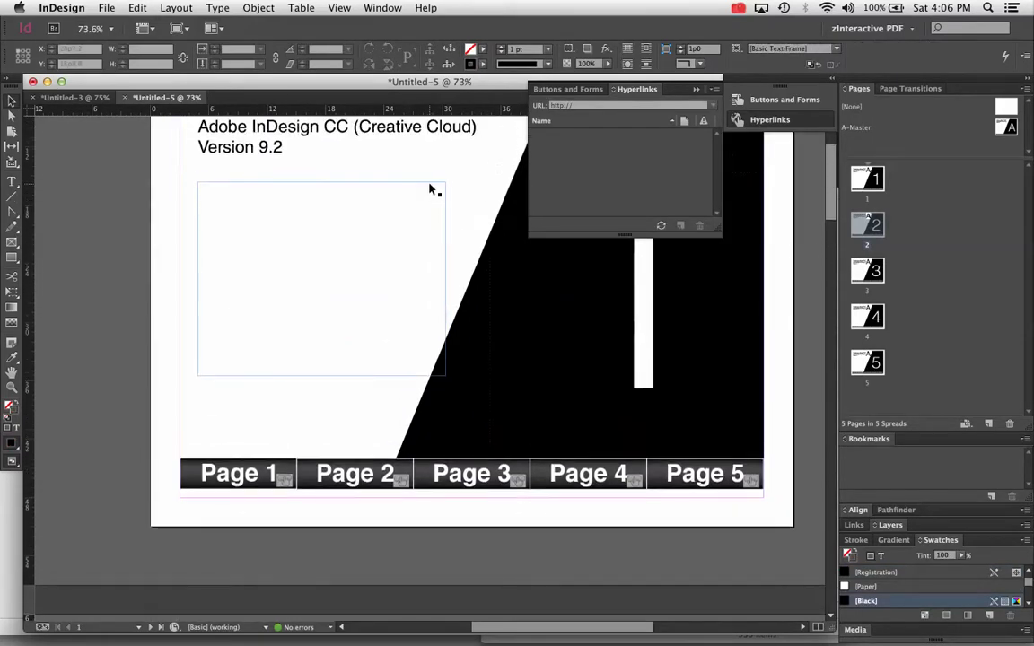
left_click(430, 192)
key("super+shift+a")
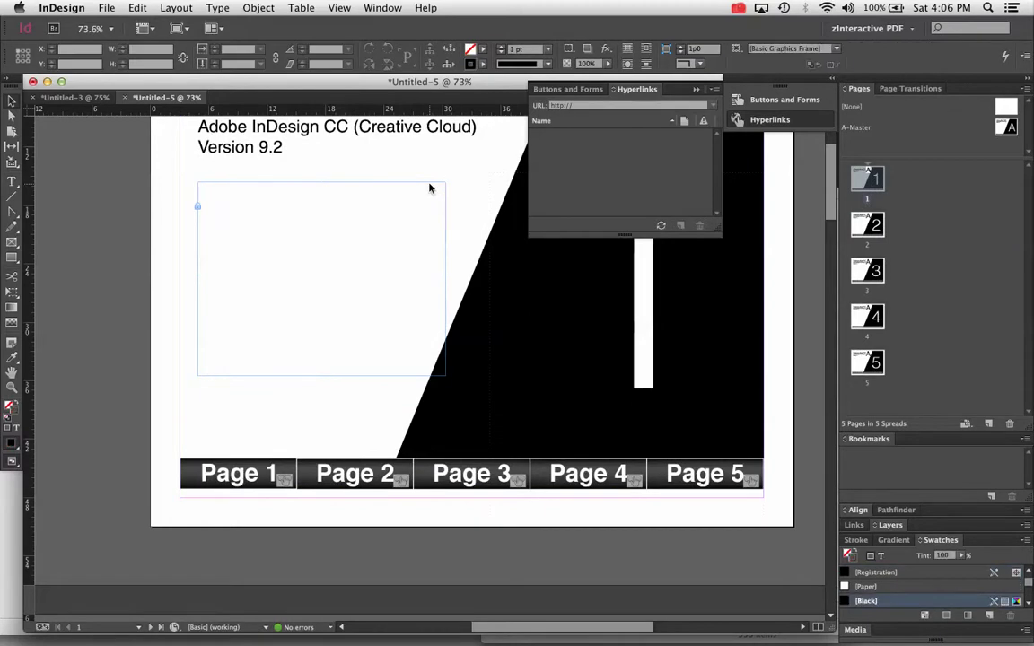
Step: Open the A-Master page for editing and collapse the hyperlinks list to uncover the layout
scroll(522, 250, "up", 5)
scroll(522, 250, "down", 3)
scroll(521, 250, "right", 2)
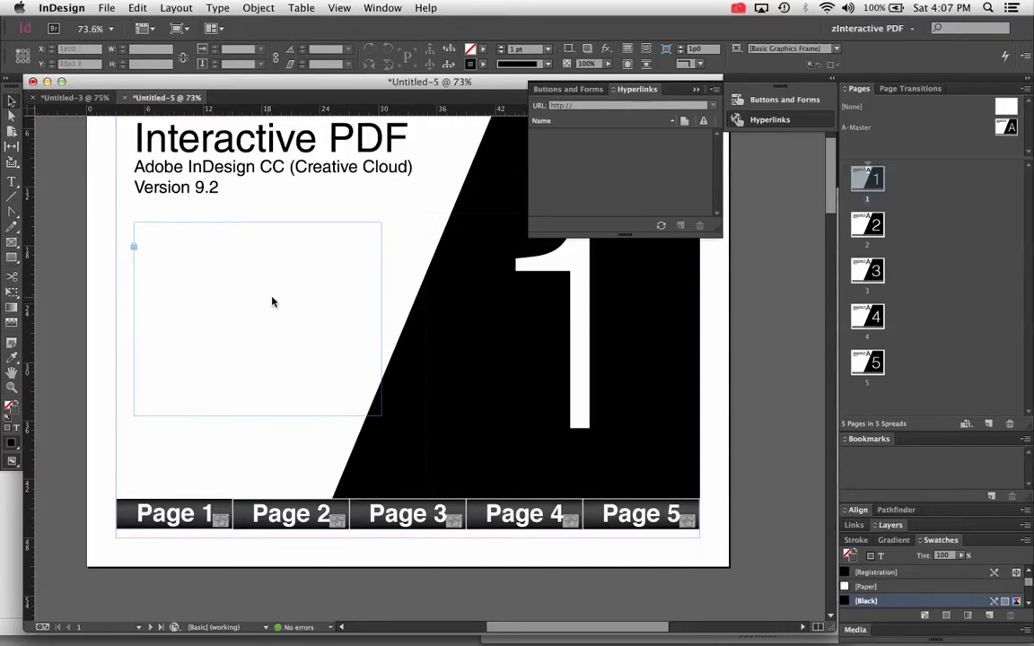
double_click(1009, 128)
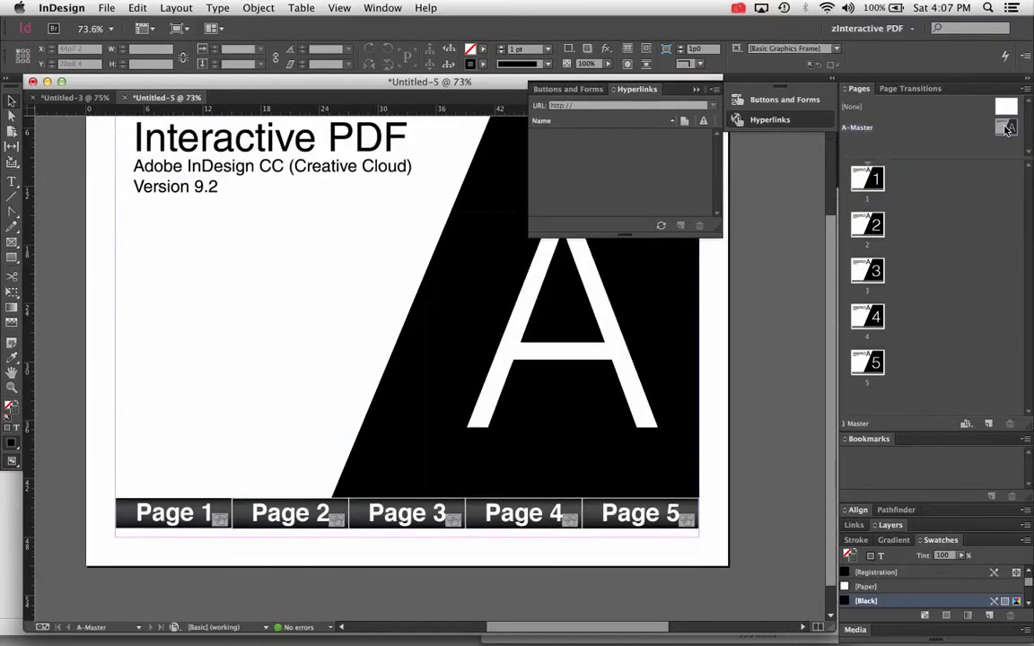
left_click(701, 90)
Step: Give the master page's Page 1 button a Go To Destination action on release or tap, targeting Page 1 Text Anchor Z in Untitled-5
left_click(179, 516)
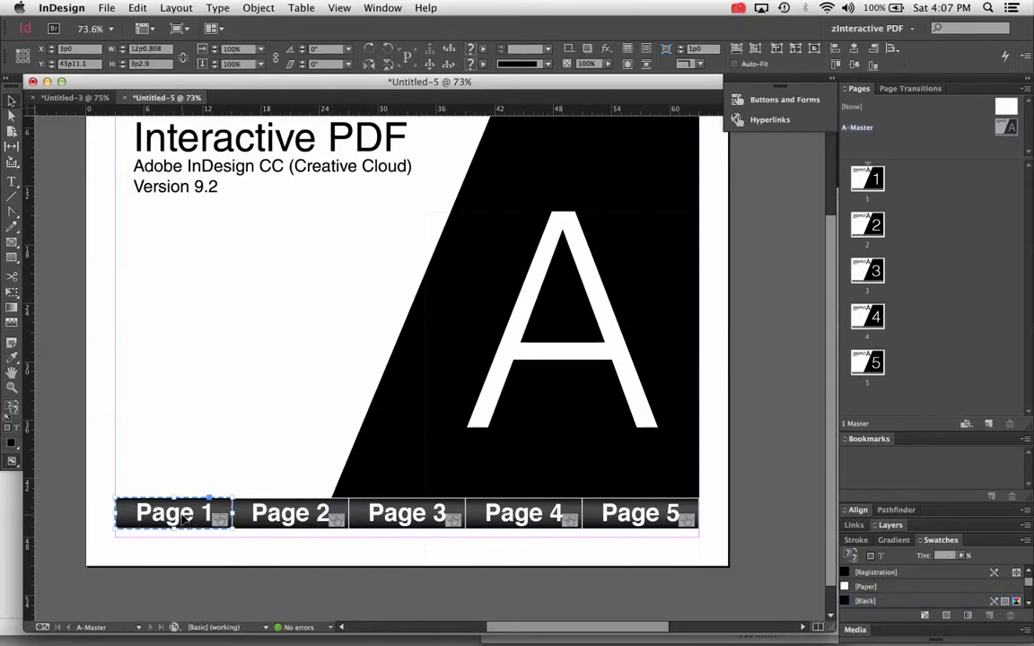
left_click(386, 8)
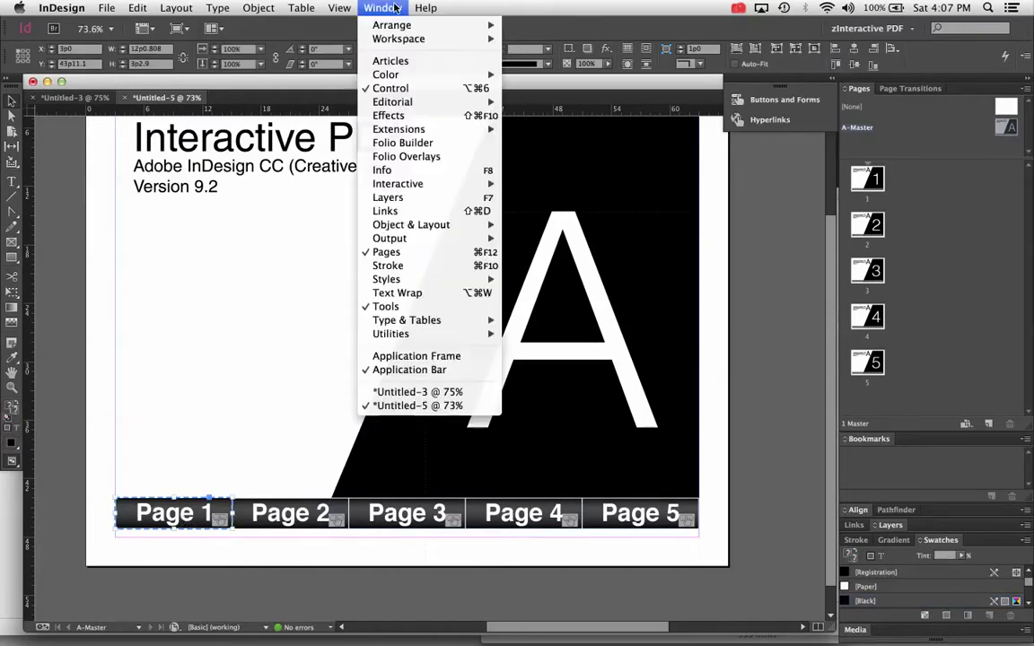
mouse_move(404, 136)
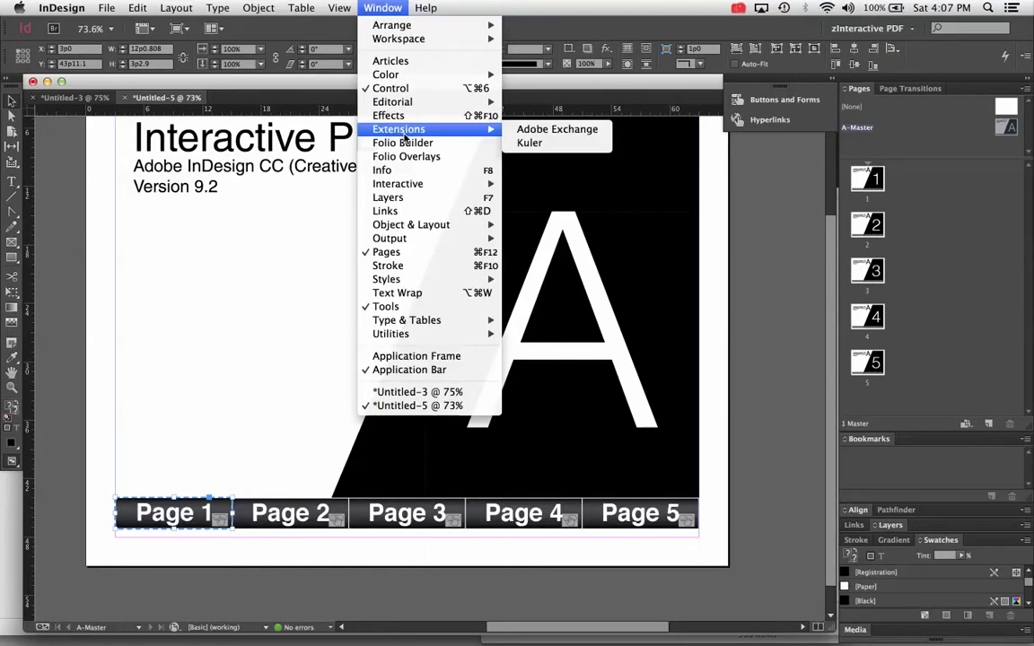
mouse_move(409, 184)
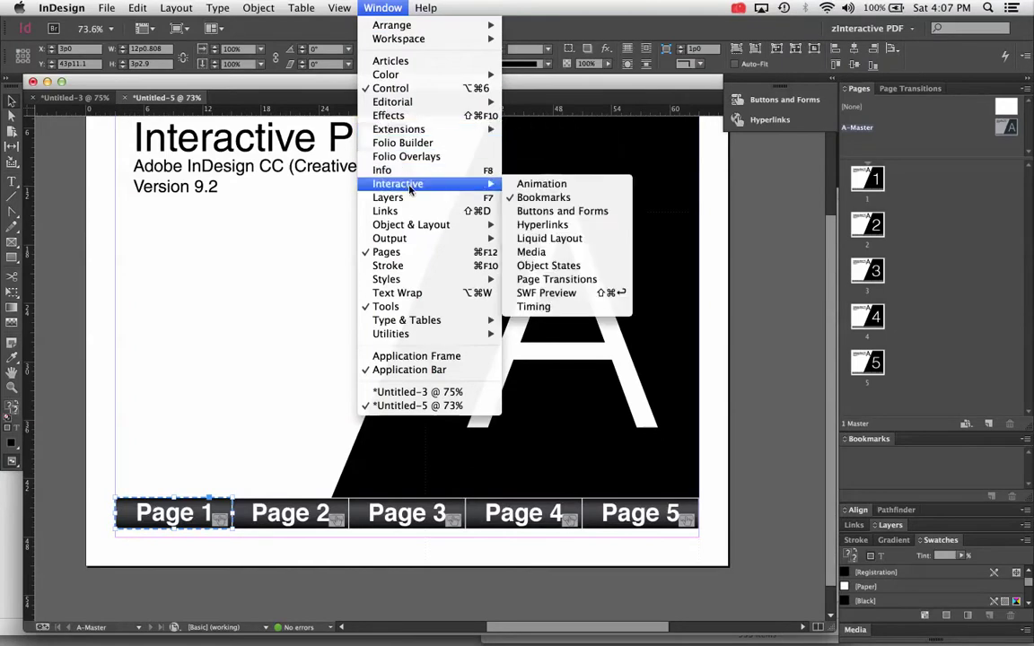
left_click(591, 212)
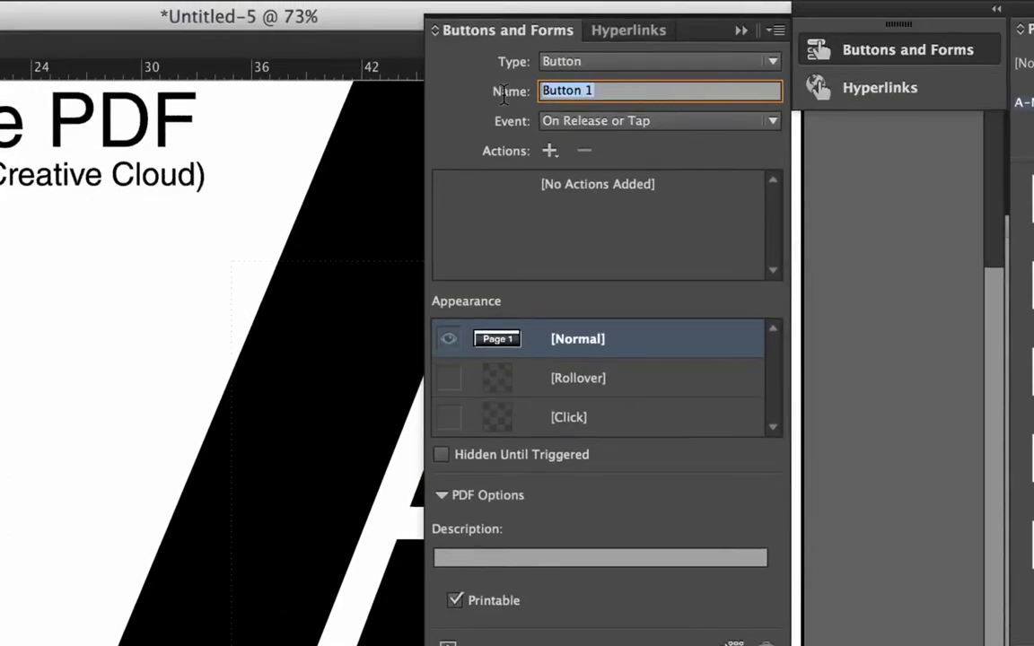
left_click(550, 152)
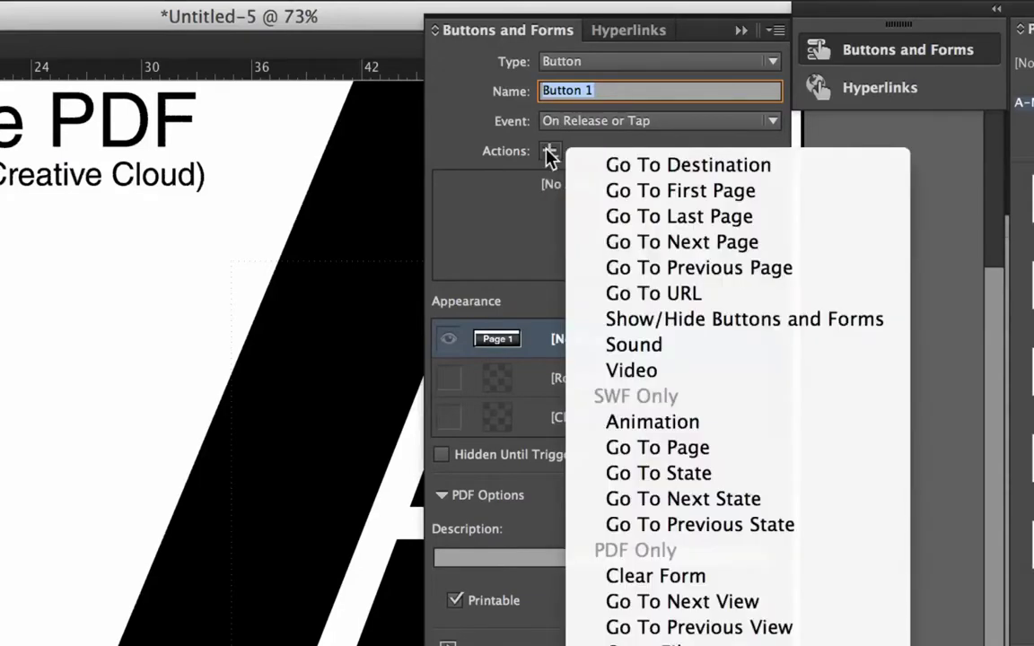
left_click(617, 169)
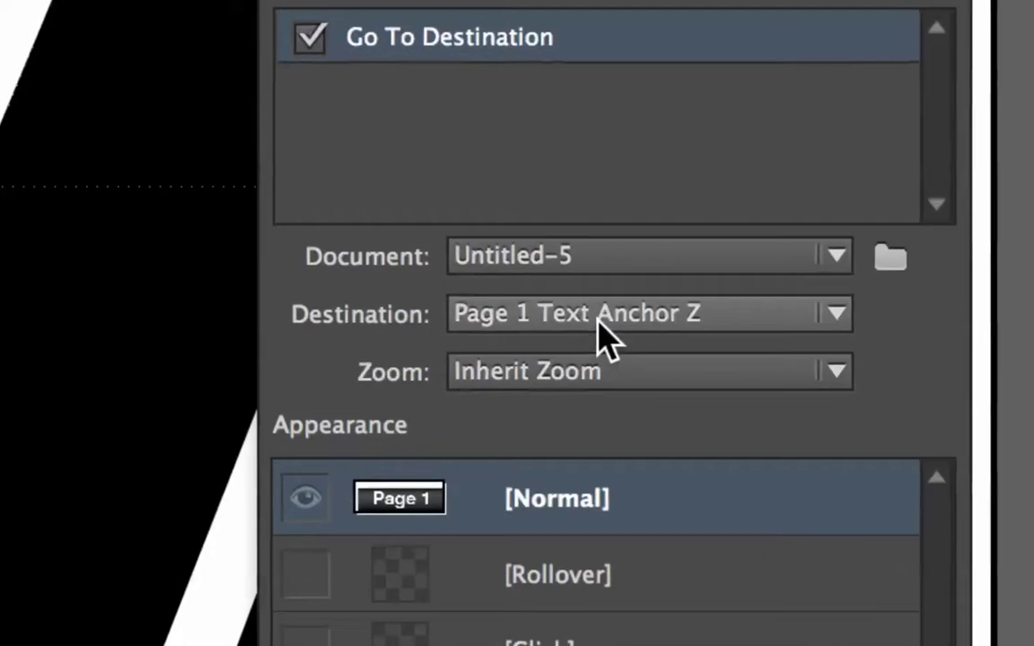
left_click(599, 321)
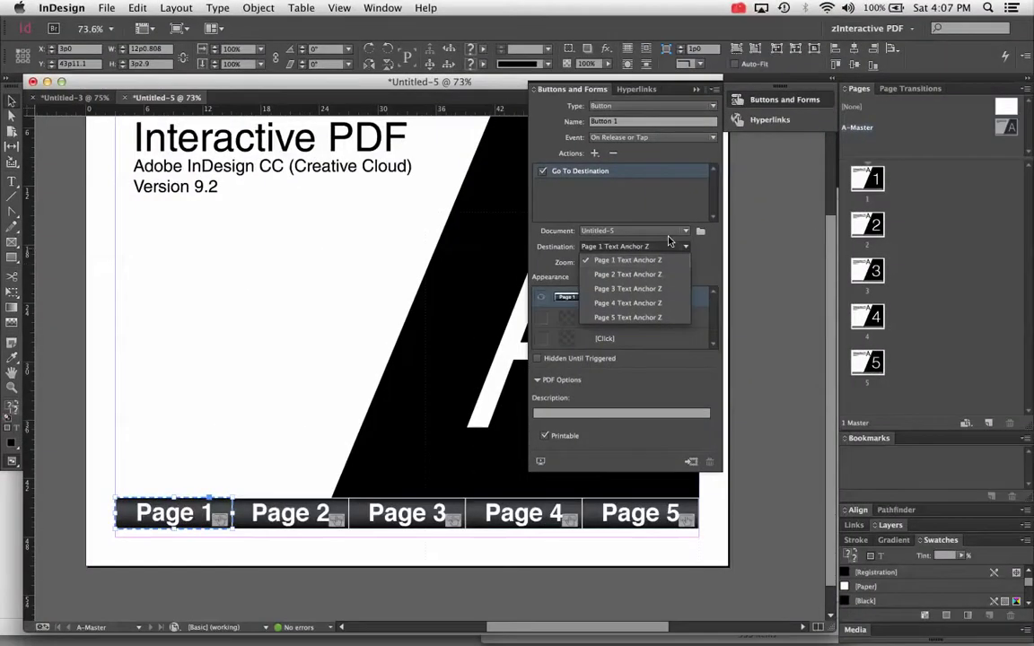
left_click(790, 131)
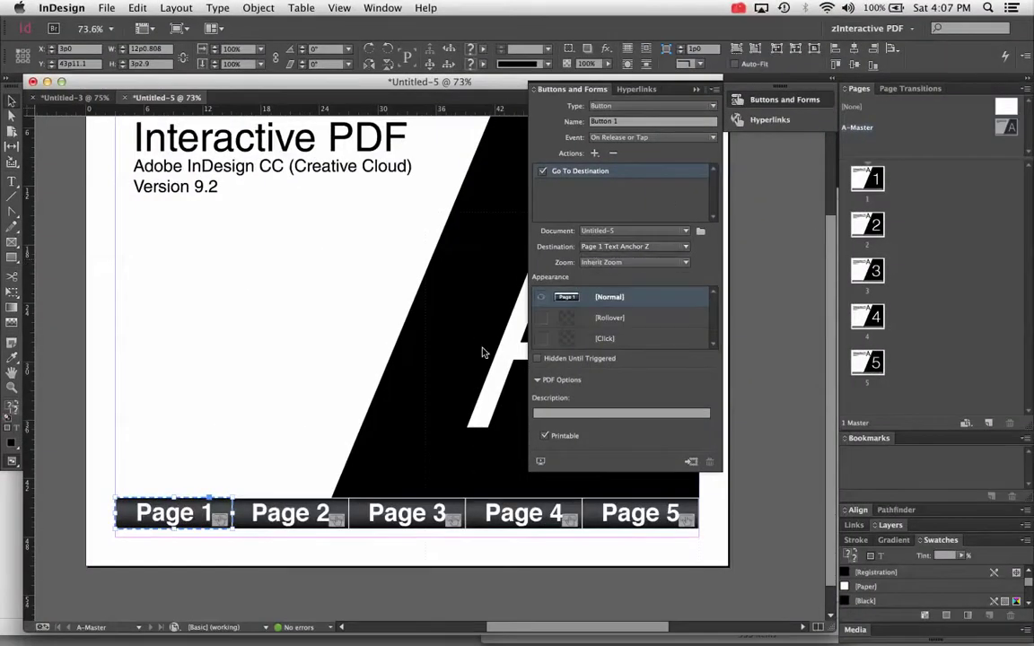
Step: Give the Page 2 button a Go To Destination action with Page 2 Text Anchor Z as its destination
left_click(260, 524)
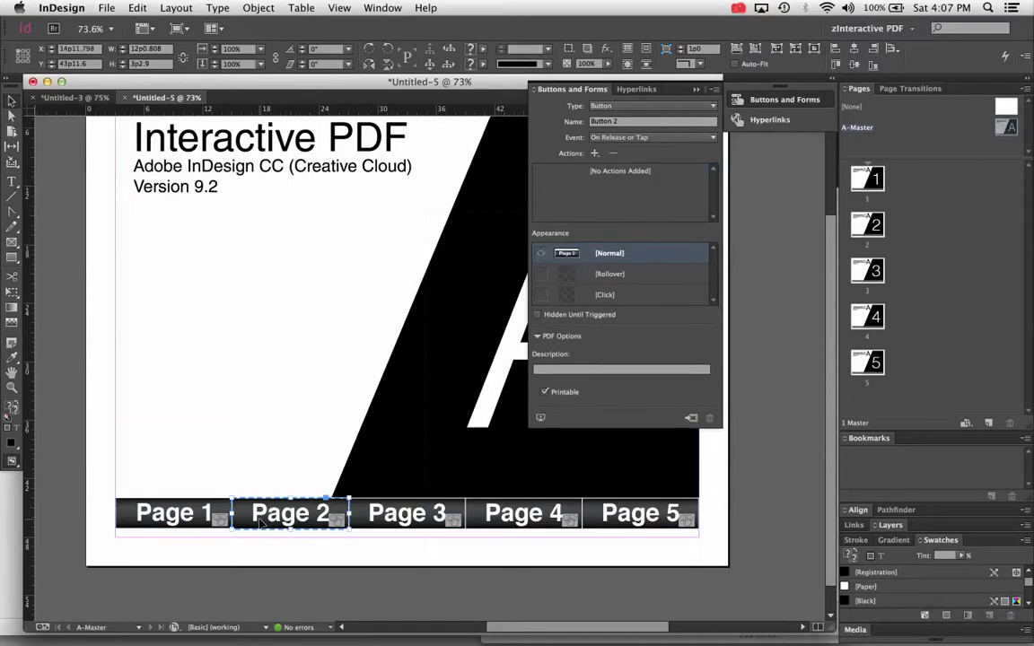
left_click(596, 154)
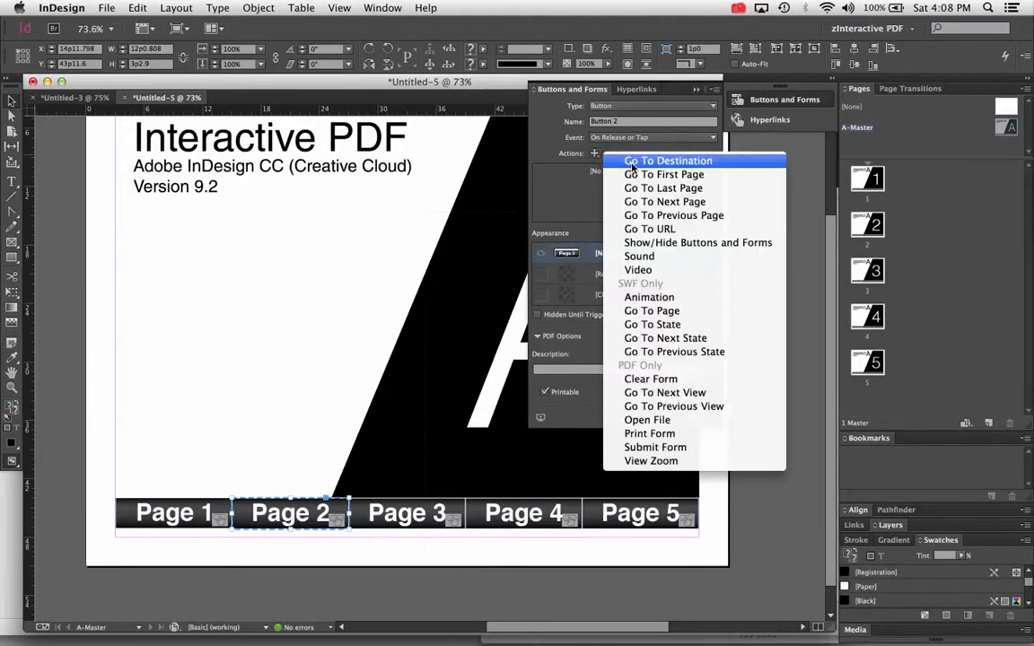
left_click(632, 164)
left_click(624, 246)
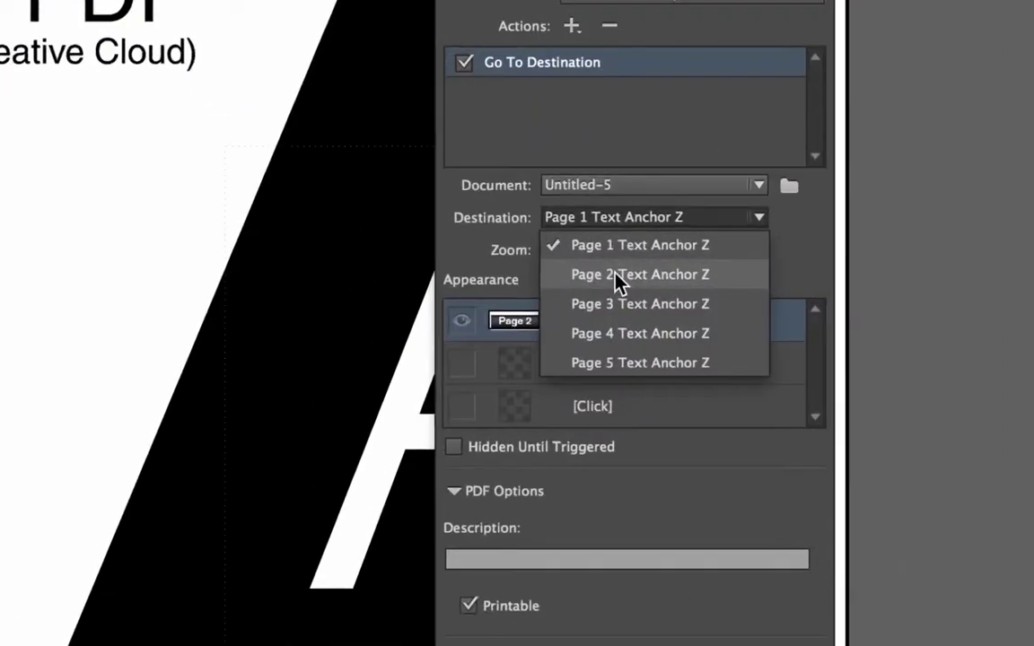
left_click(617, 281)
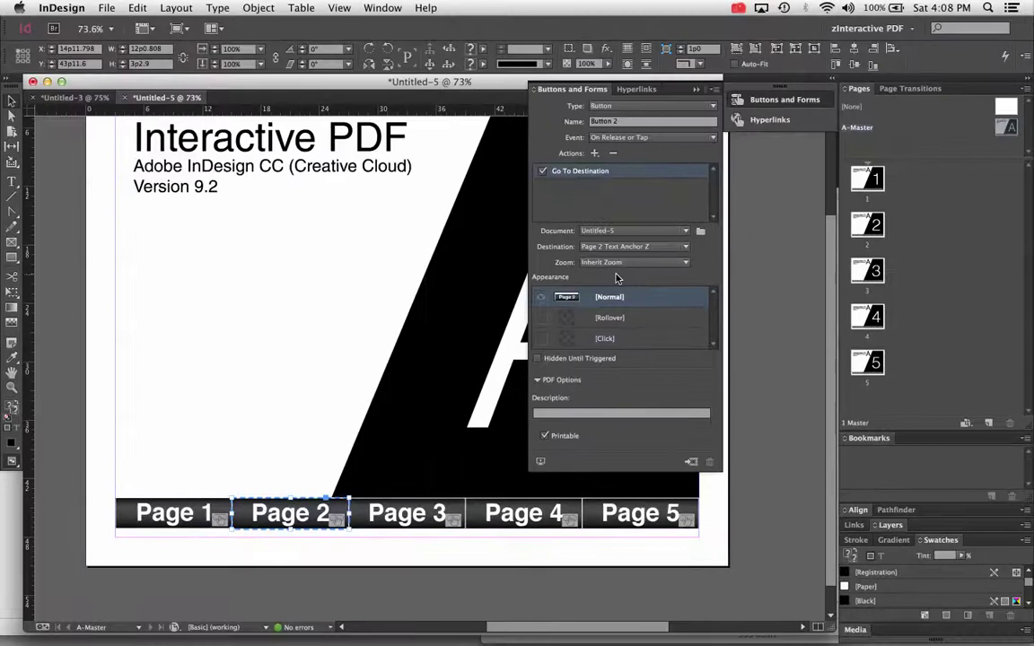
Step: Add a Go To Destination action on release or tap to the master page's Page 3 button
left_click(389, 513)
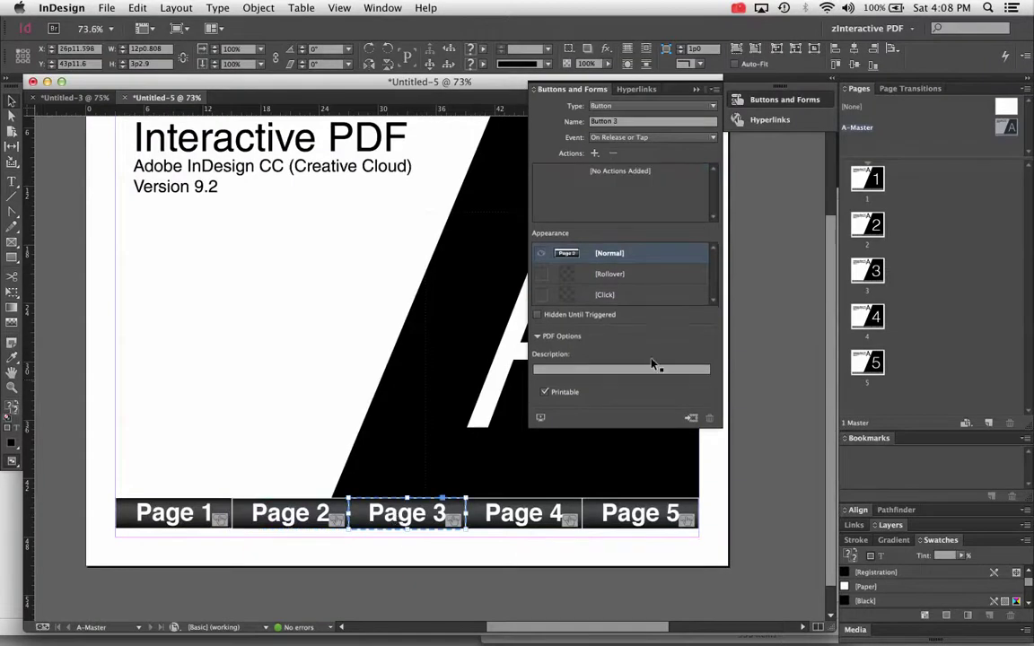
left_click(597, 138)
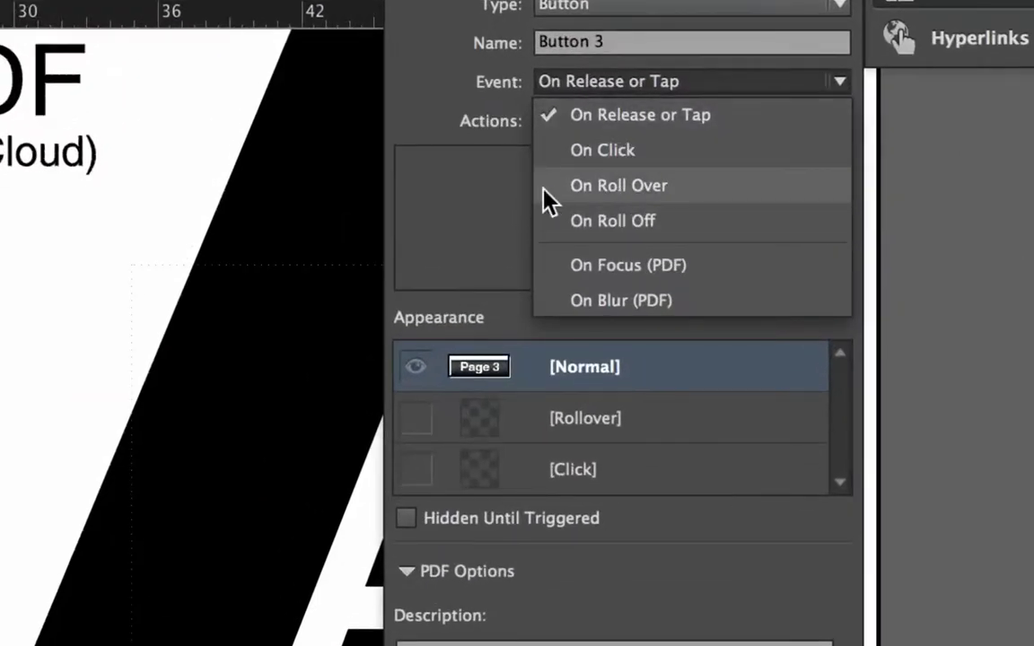
left_click(504, 205)
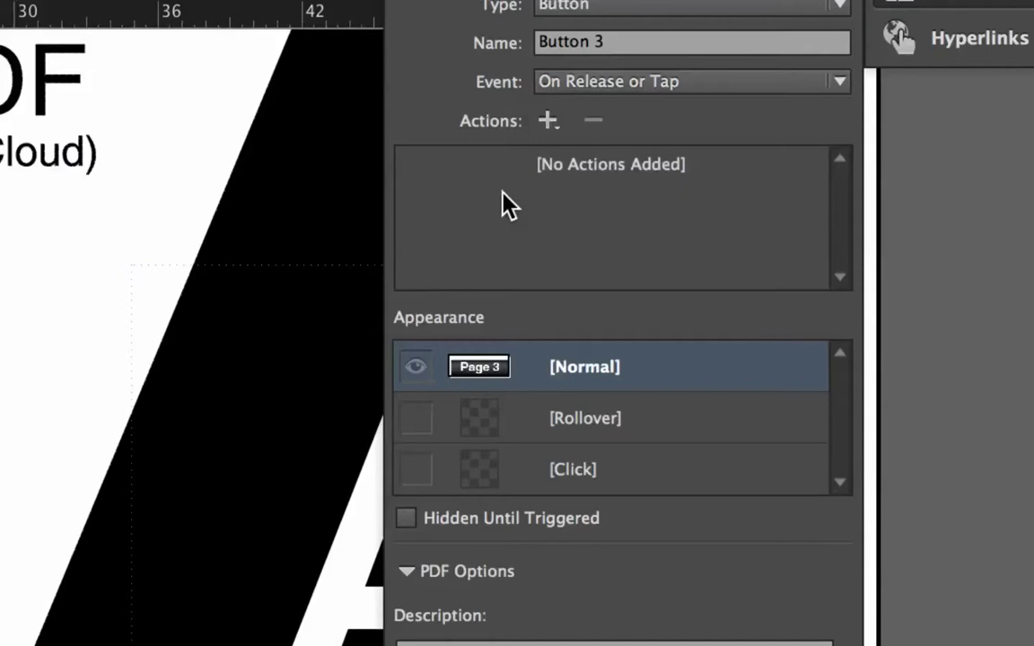
left_click(547, 120)
left_click(628, 140)
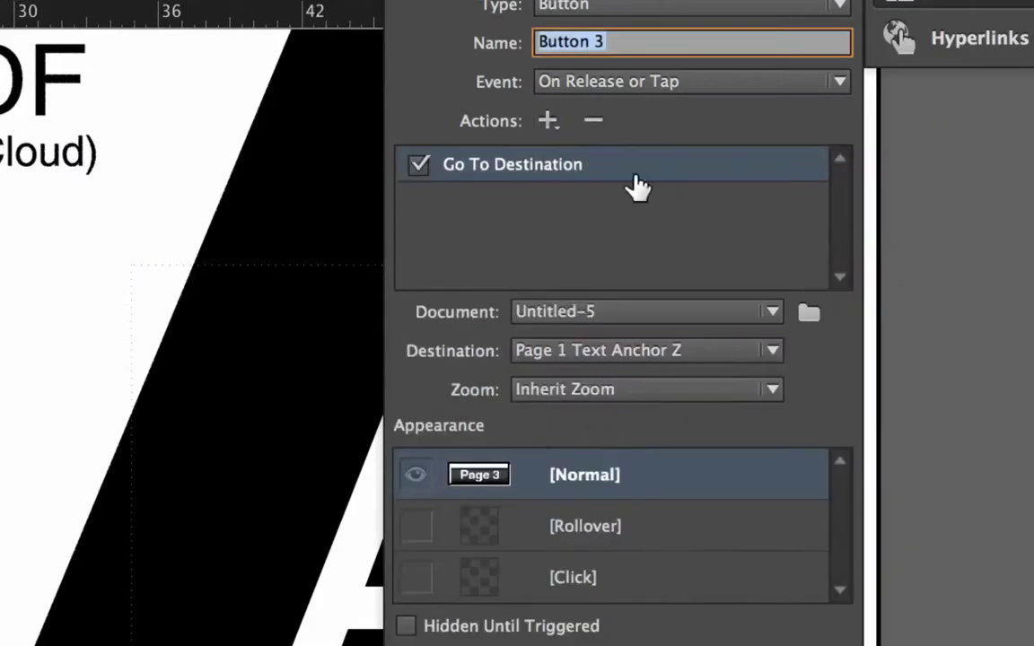
Step: Add a second Go To Destination action to the Page 3 button and delete it again
left_click(547, 120)
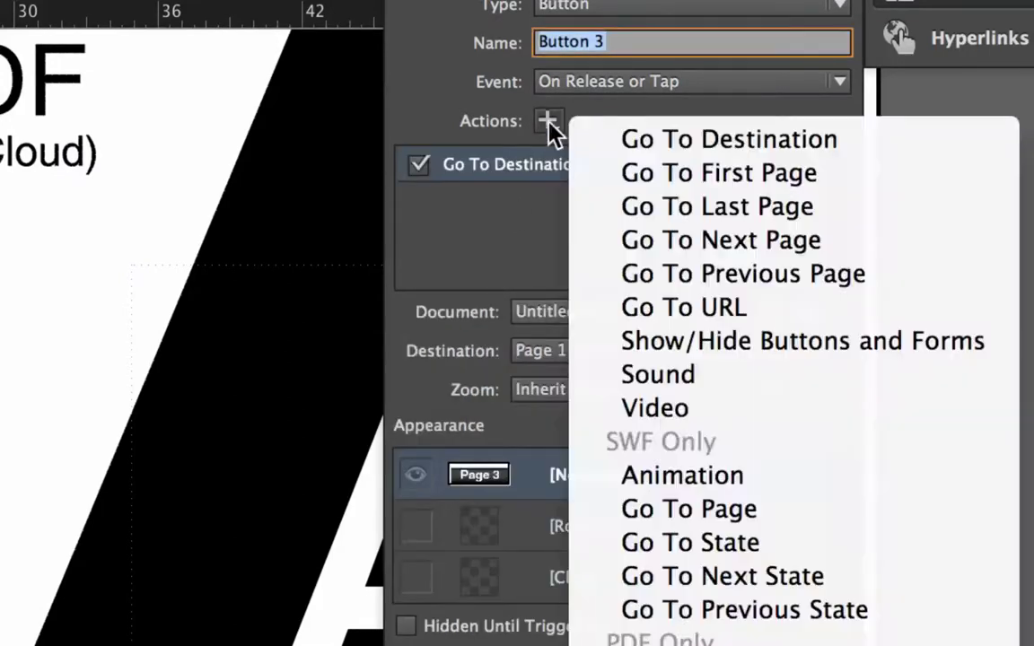
left_click(623, 144)
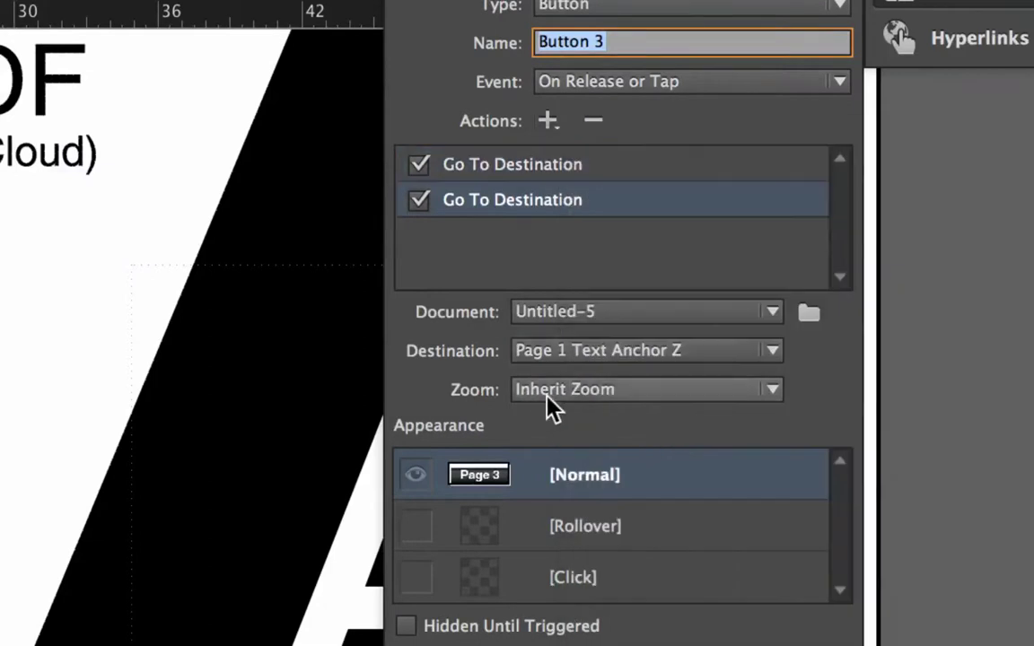
left_click(593, 124)
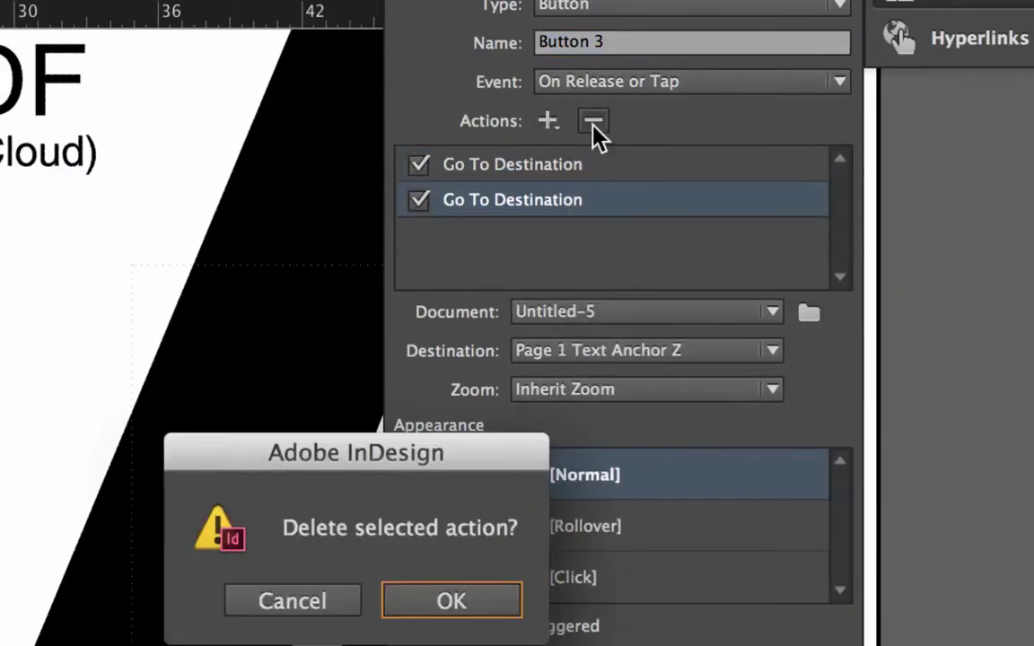
left_click(465, 603)
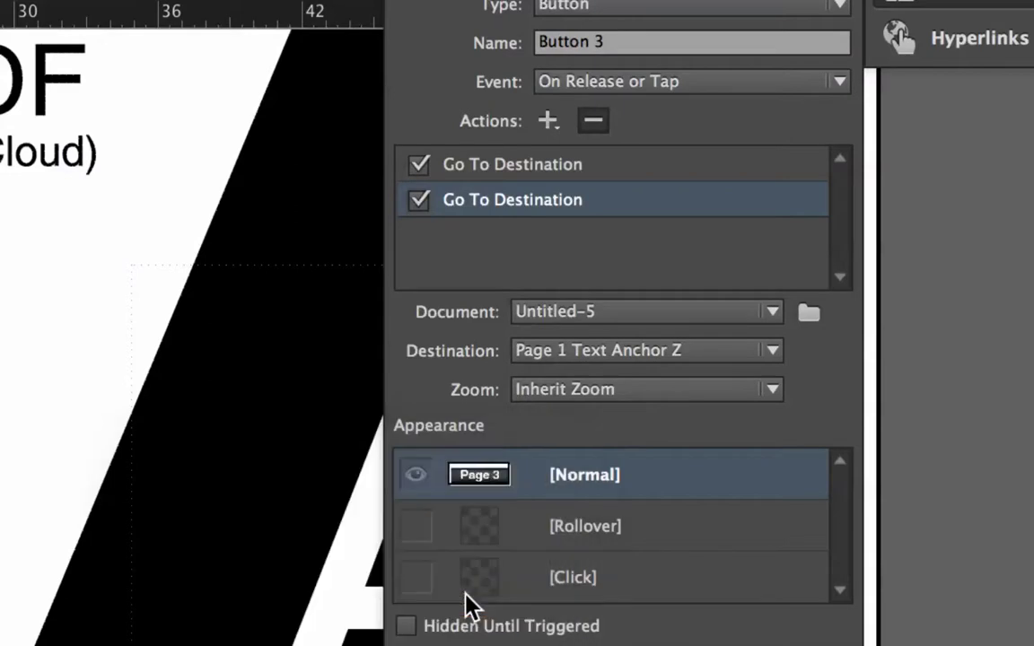
Step: Set the Page 3 button's destination to Page 3 Text Anchor Z
left_click(663, 360)
left_click(648, 455)
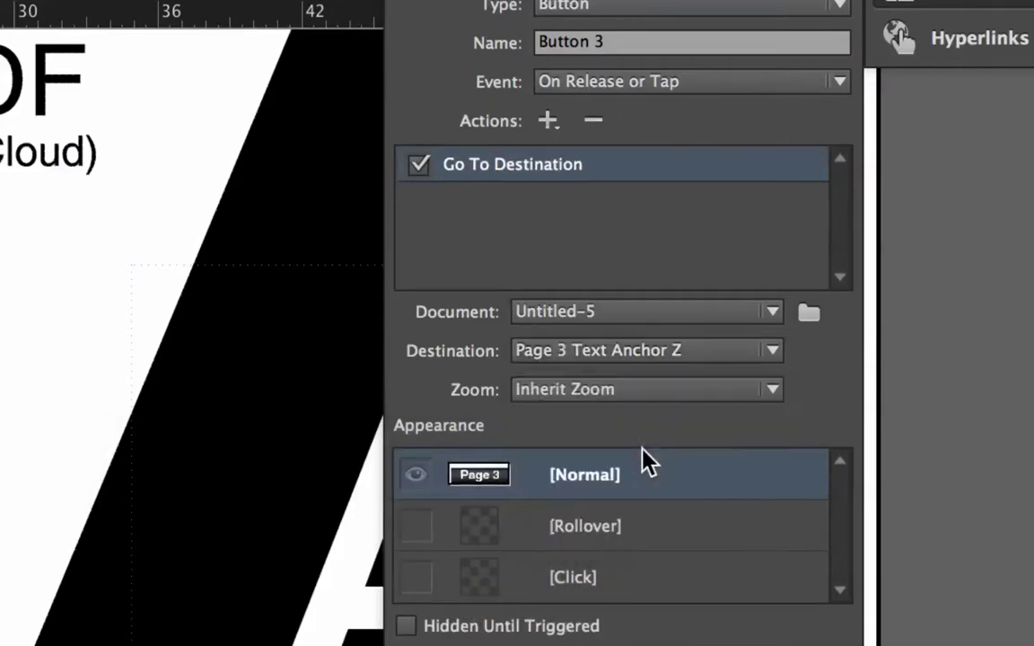
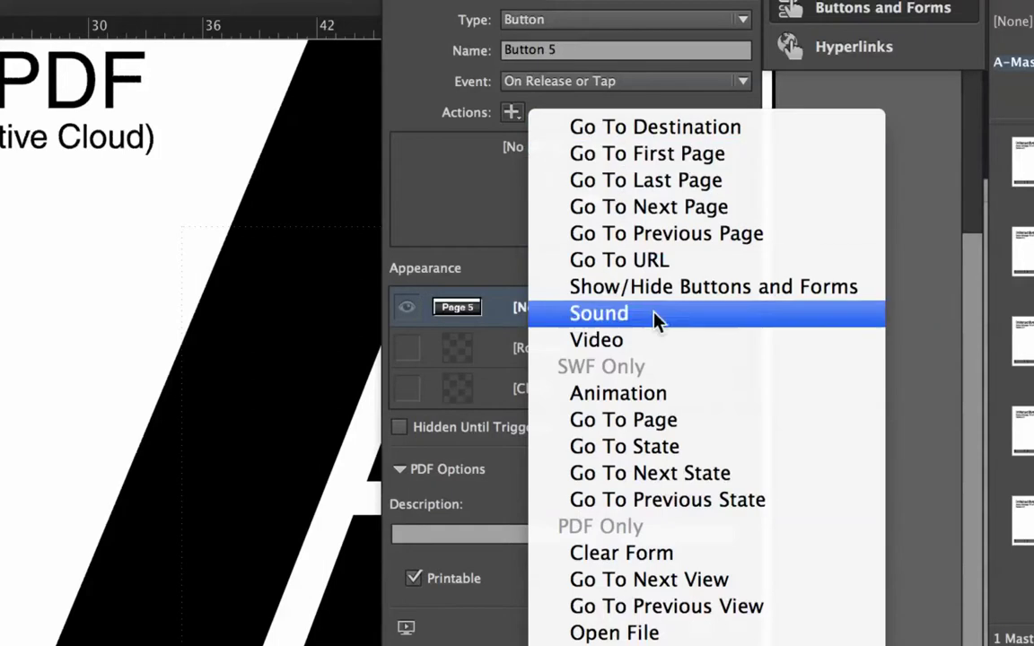
Step: Give the Page 5 button a Go To Page action with page 5 as its target
left_click(629, 422)
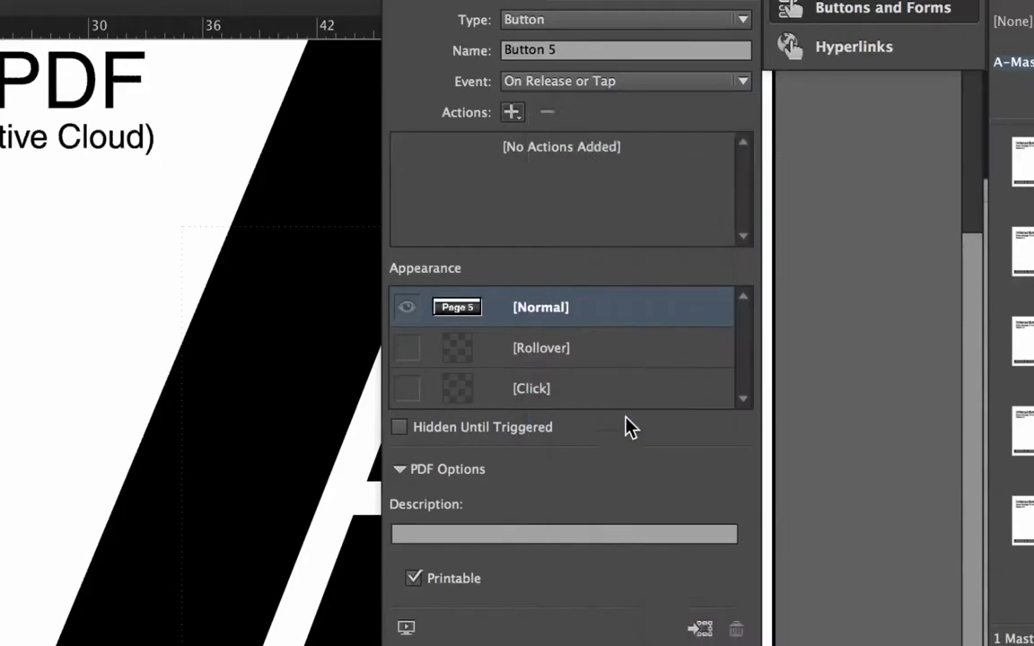
left_click(502, 297)
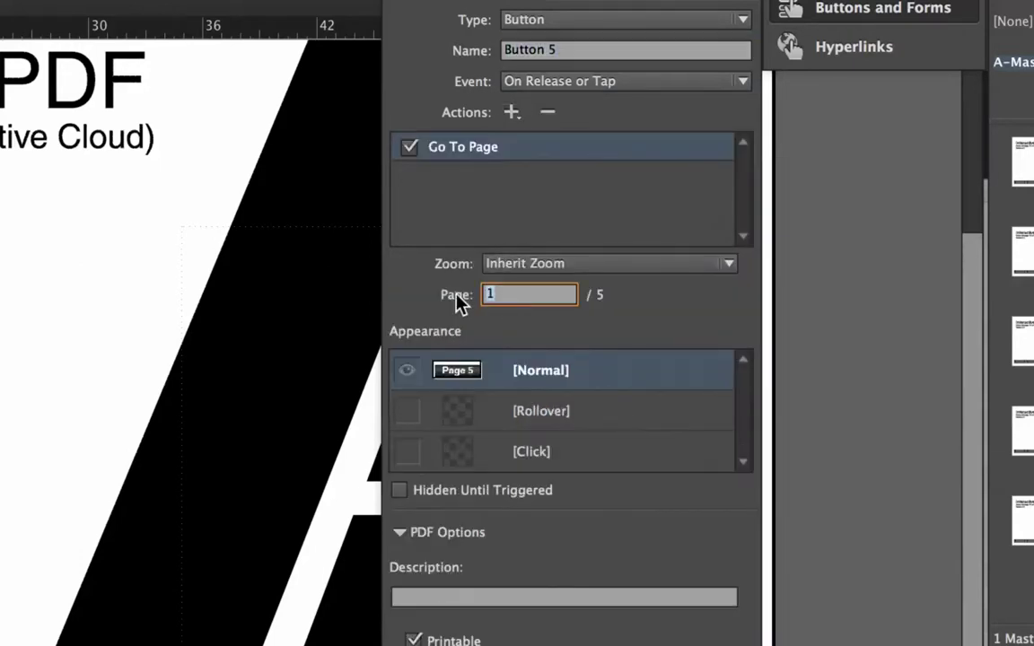
type("5")
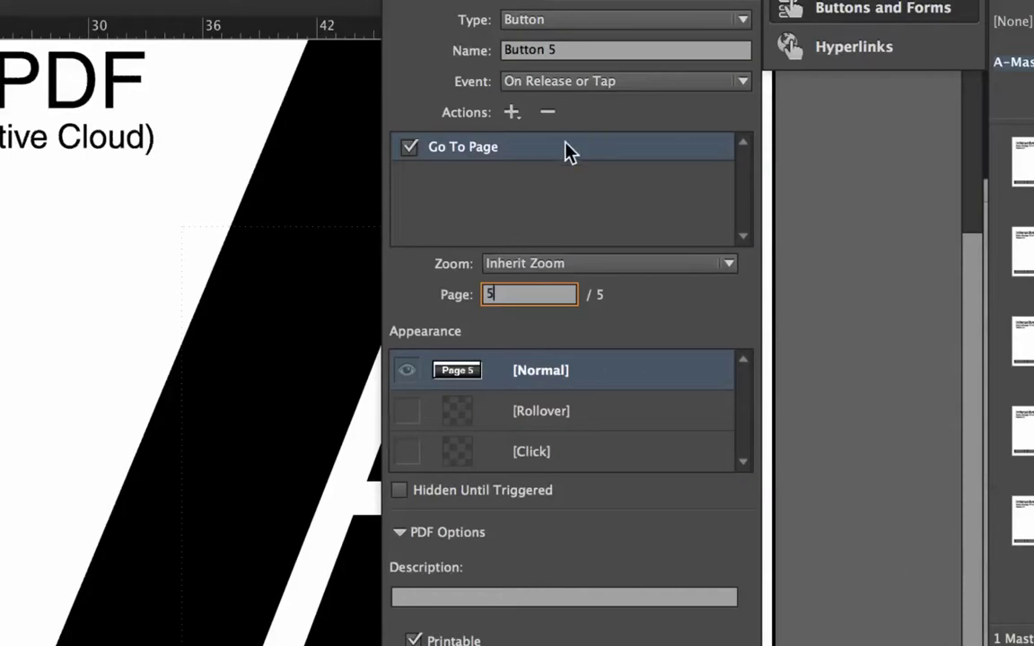
Step: Replace the Page 5 button's Go To Page action with a Go To Destination action targeting Page 5 Text Anchor Z
left_click(514, 114)
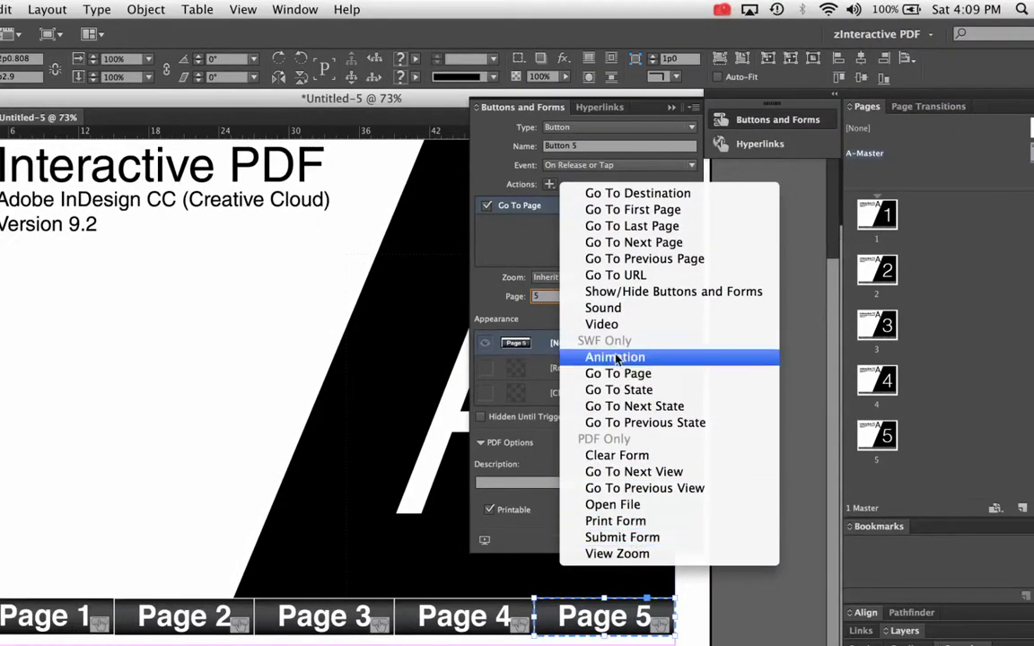
left_click(615, 196)
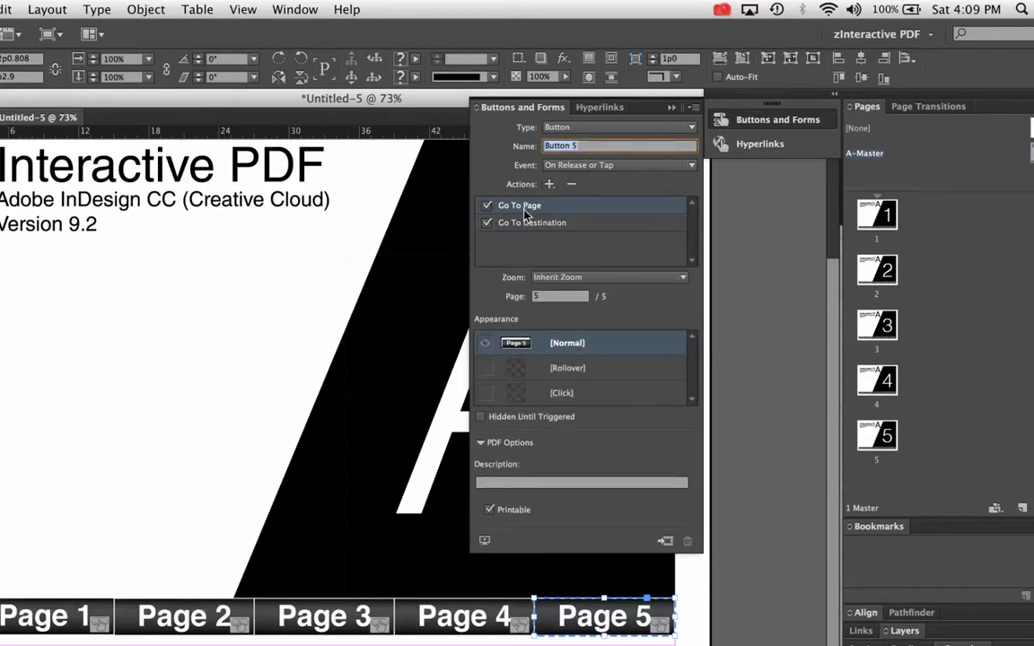
left_click(572, 186)
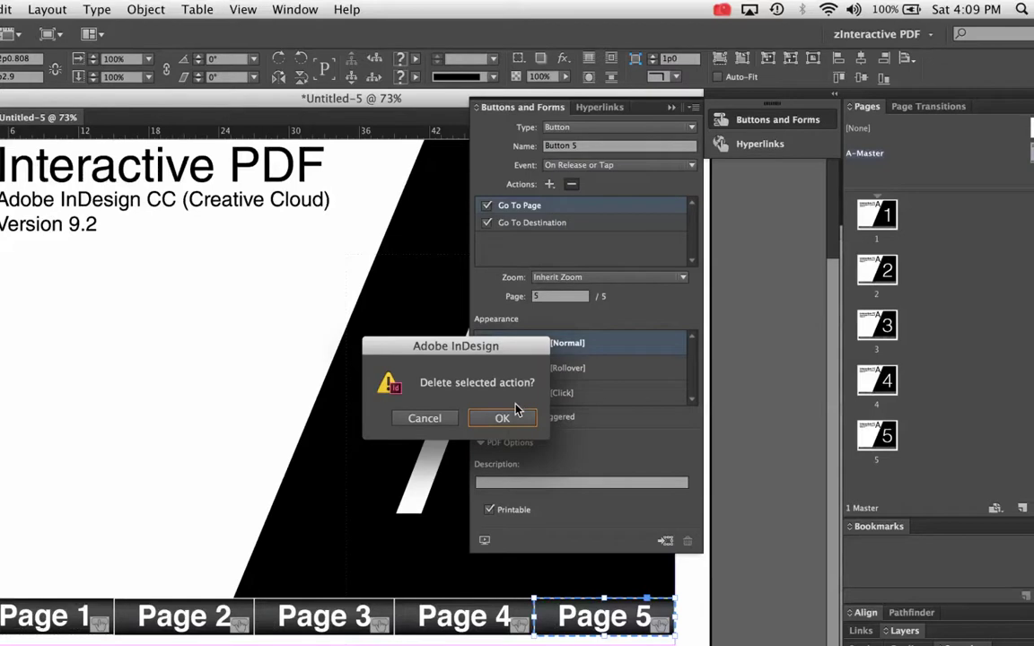
left_click(513, 414)
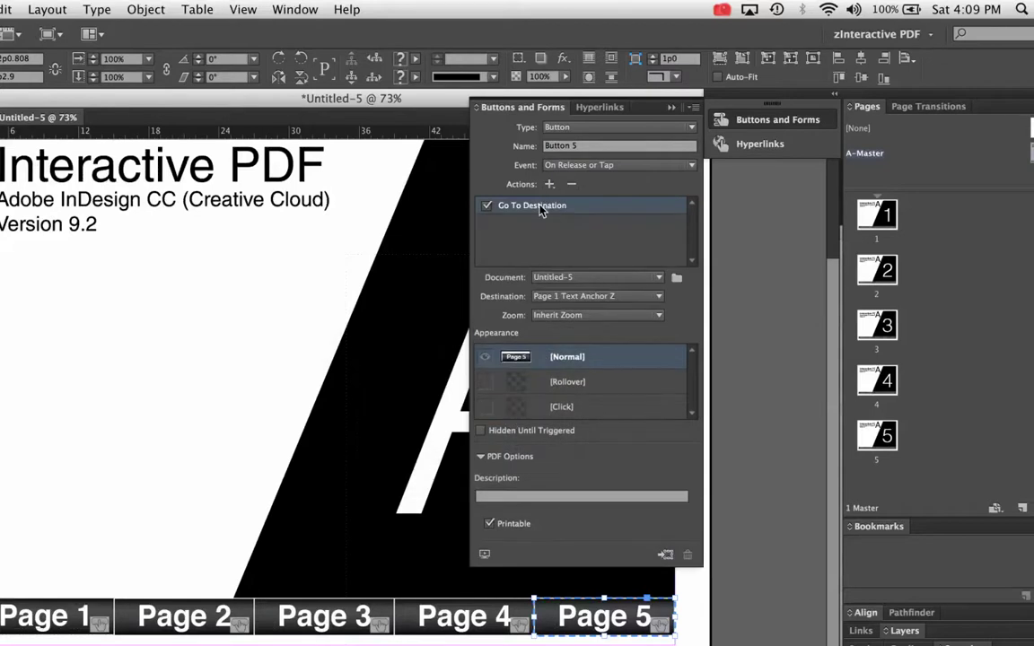
left_click(574, 296)
left_click(561, 380)
Step: Check the destination of the Page 5 button's action and reselect the button on the master page
left_click(550, 184)
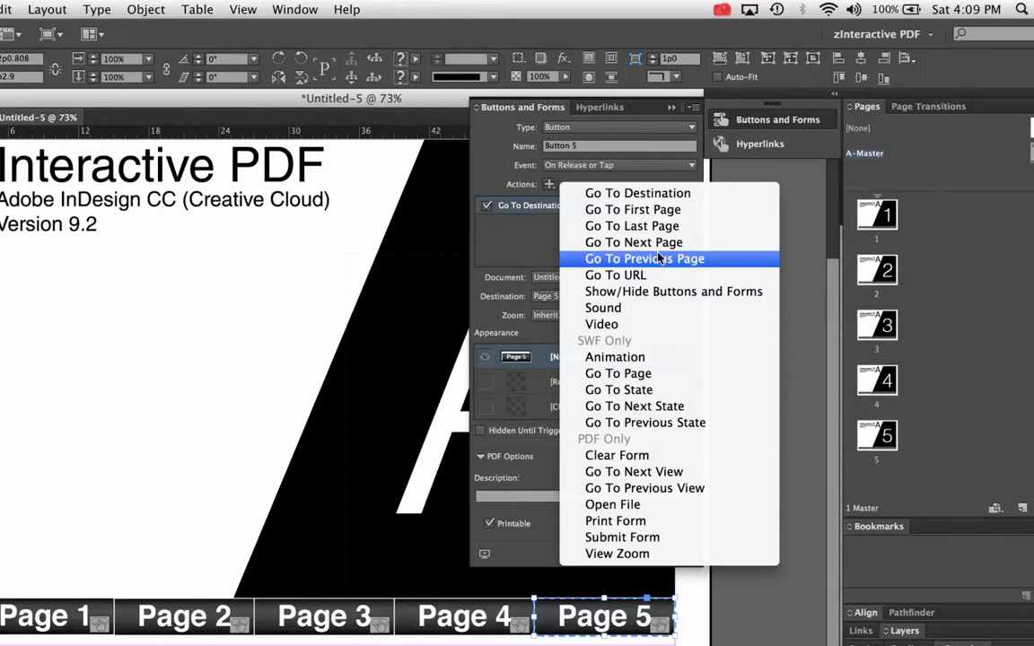
left_click(536, 231)
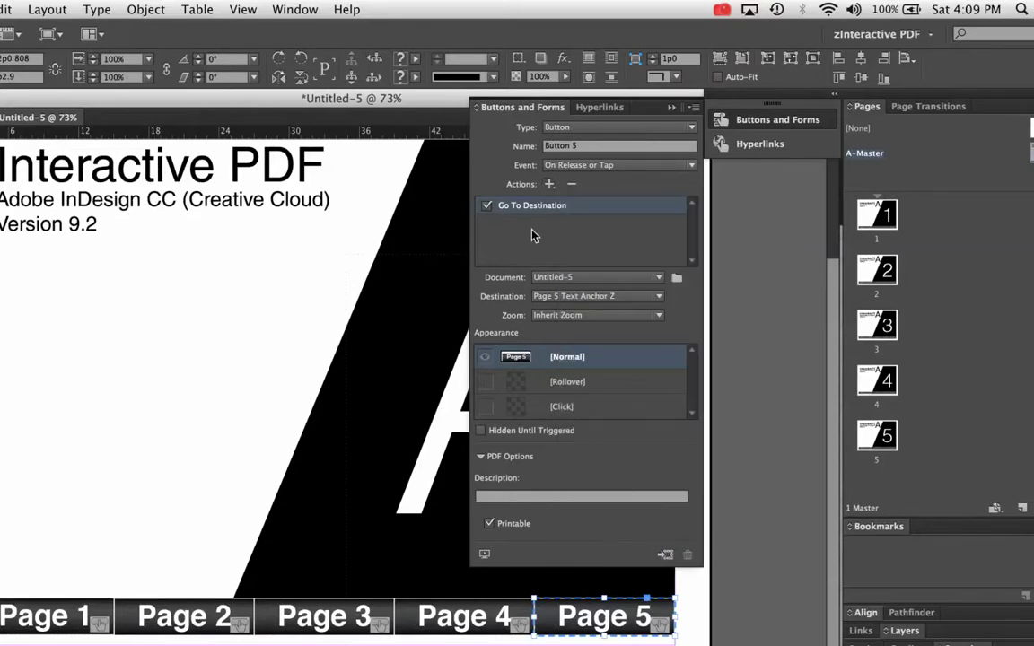
left_click(548, 301)
left_click(575, 378)
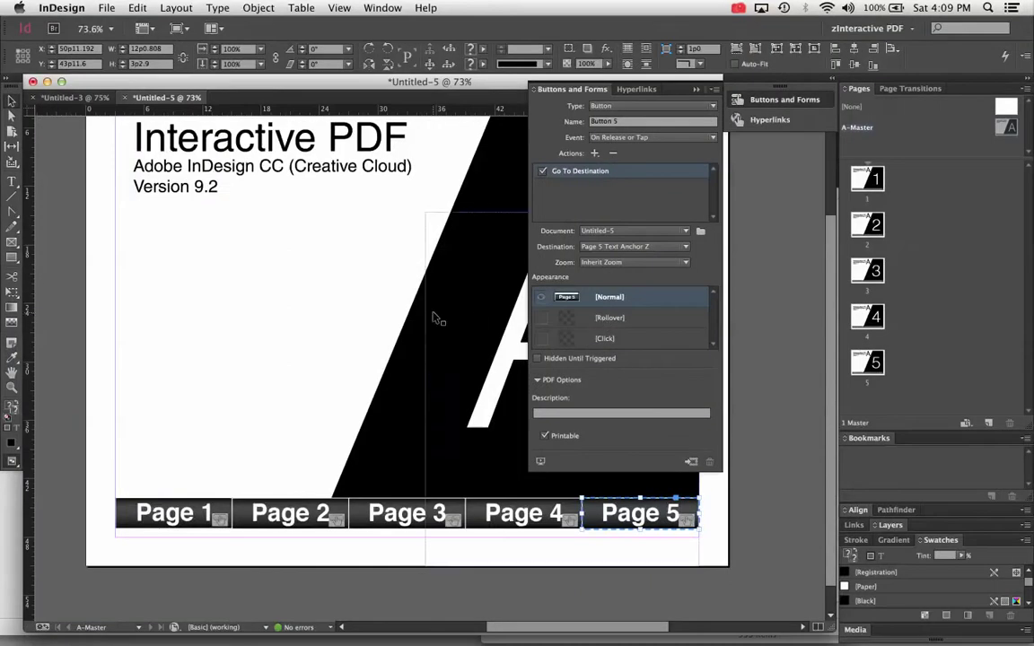
left_click(347, 297)
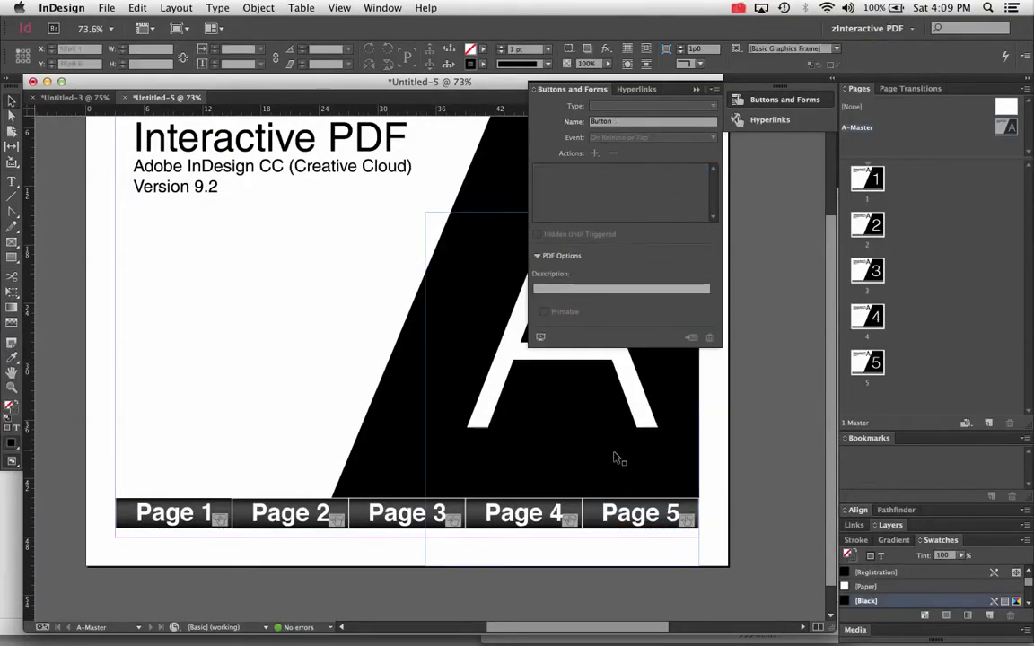
left_click(648, 515)
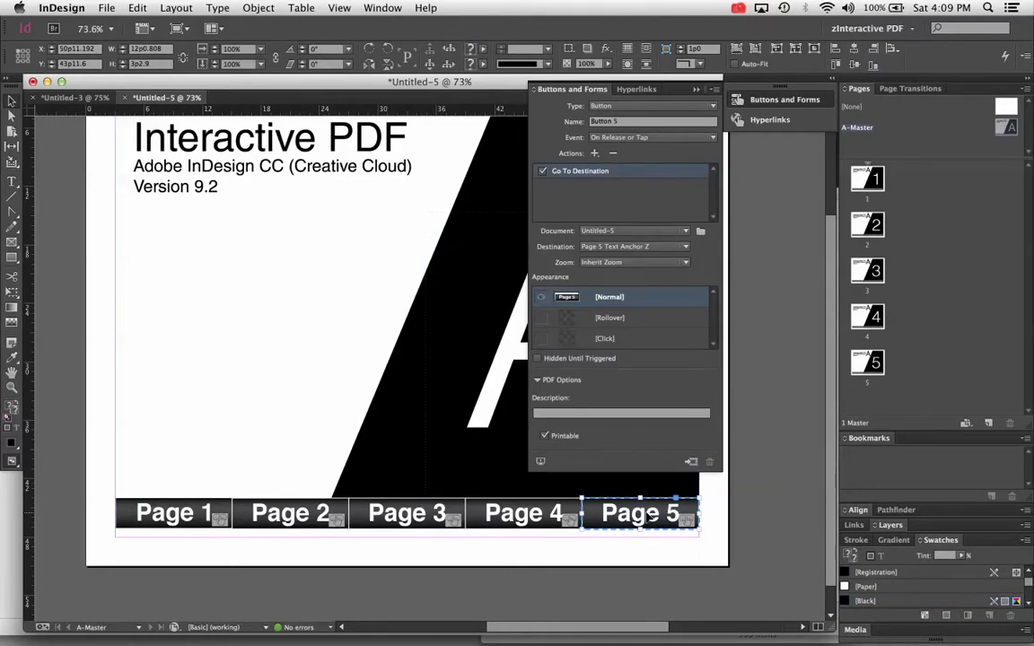
Step: Open the SWF Preview and set it to preview the whole document
left_click(382, 8)
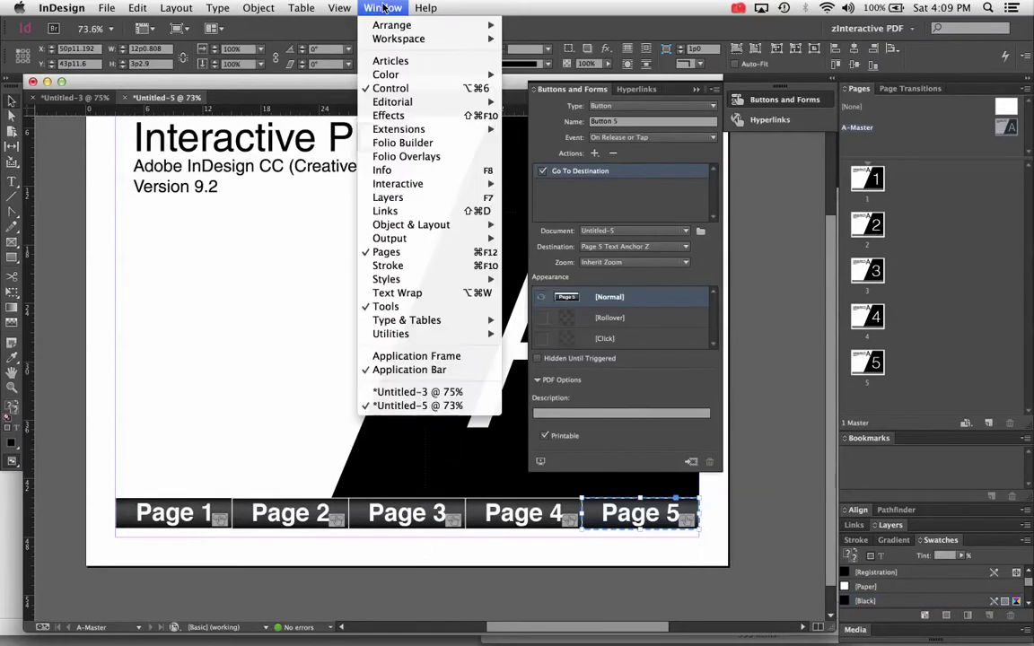
mouse_move(398, 231)
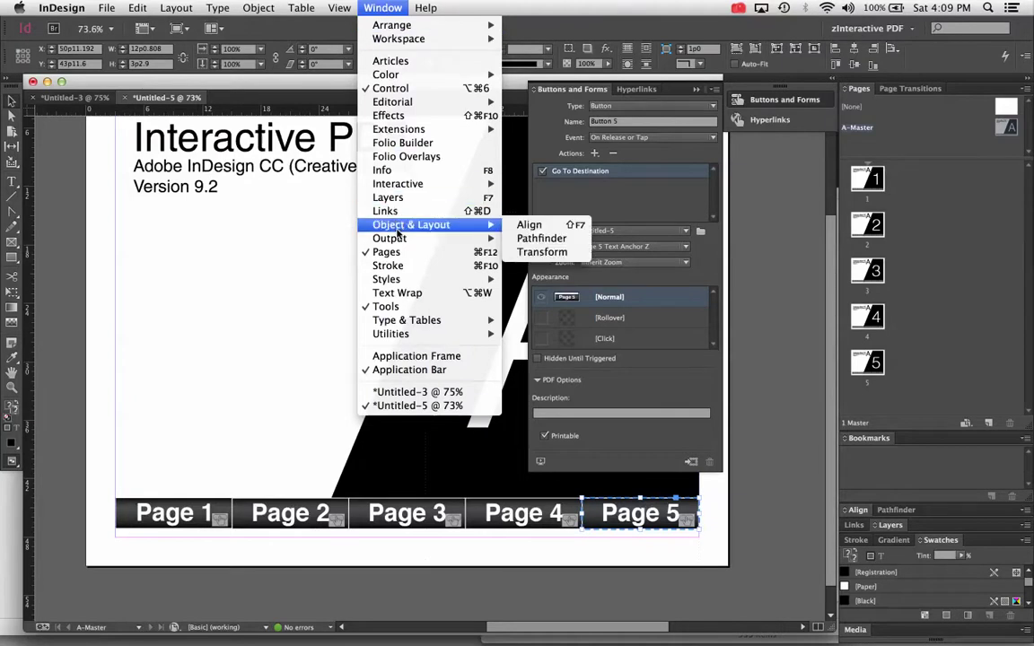
mouse_move(399, 281)
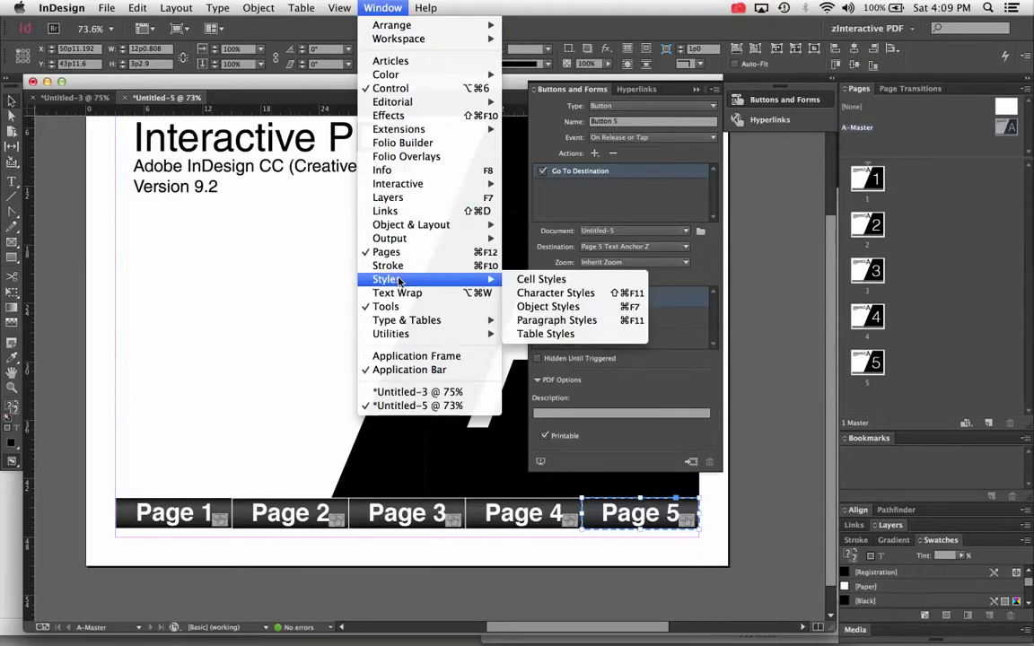
mouse_move(467, 185)
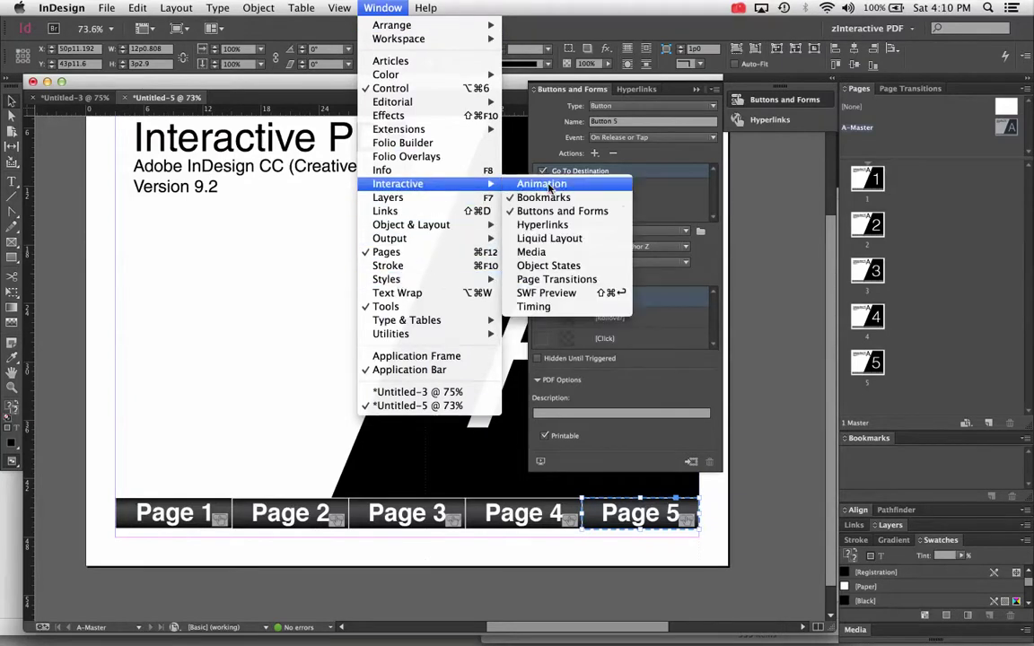
left_click(545, 294)
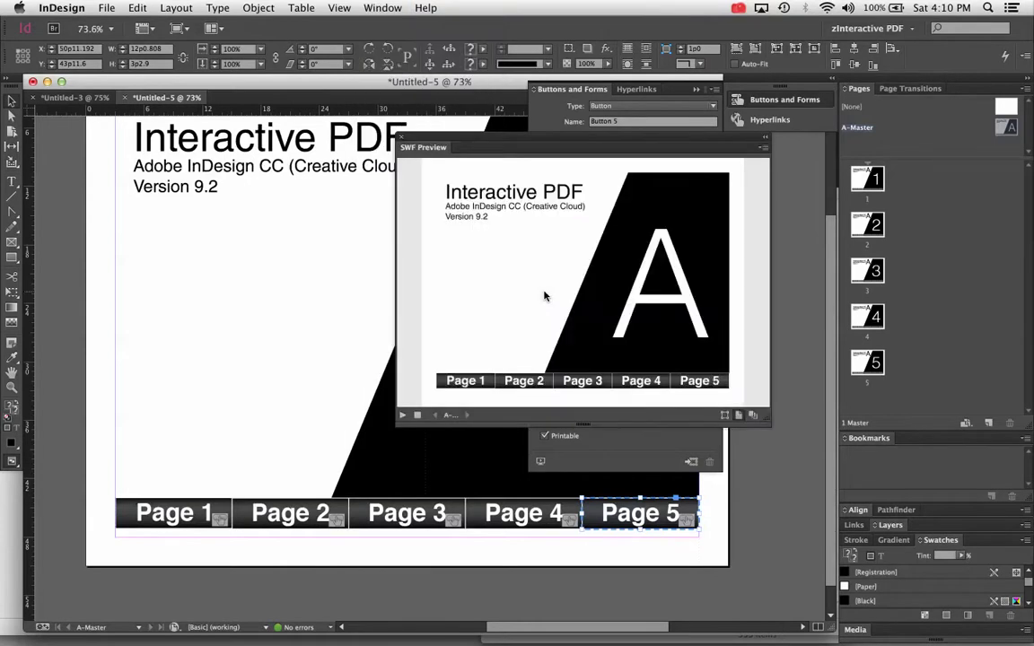
left_click(763, 152)
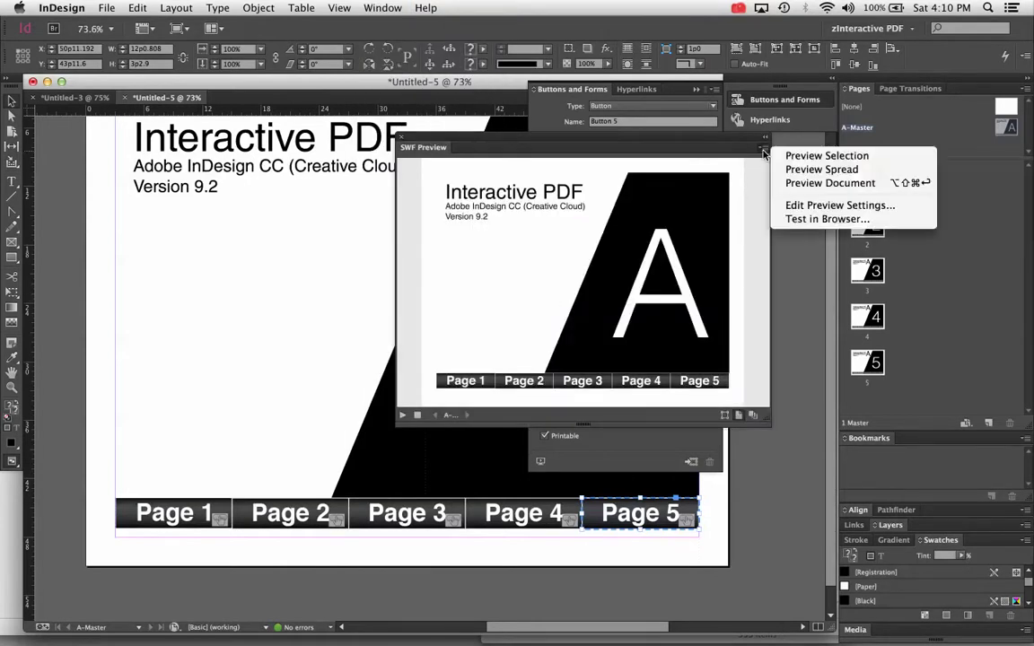
left_click(833, 186)
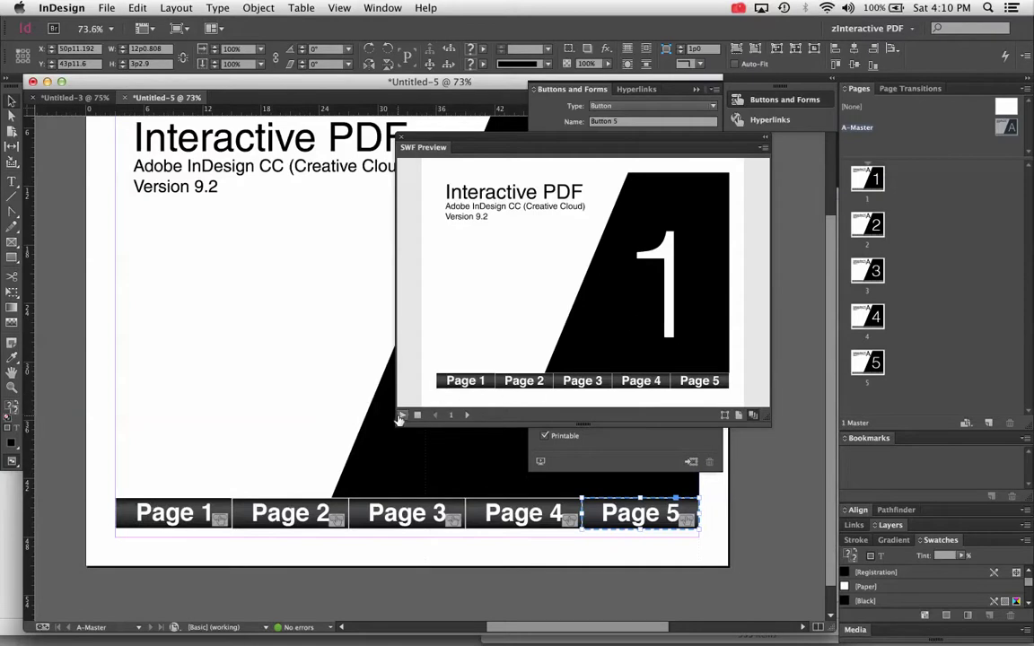
Step: Test the Page 1 to Page 5 navigation buttons in the SWF preview, then close the preview
left_click(525, 380)
left_click(579, 383)
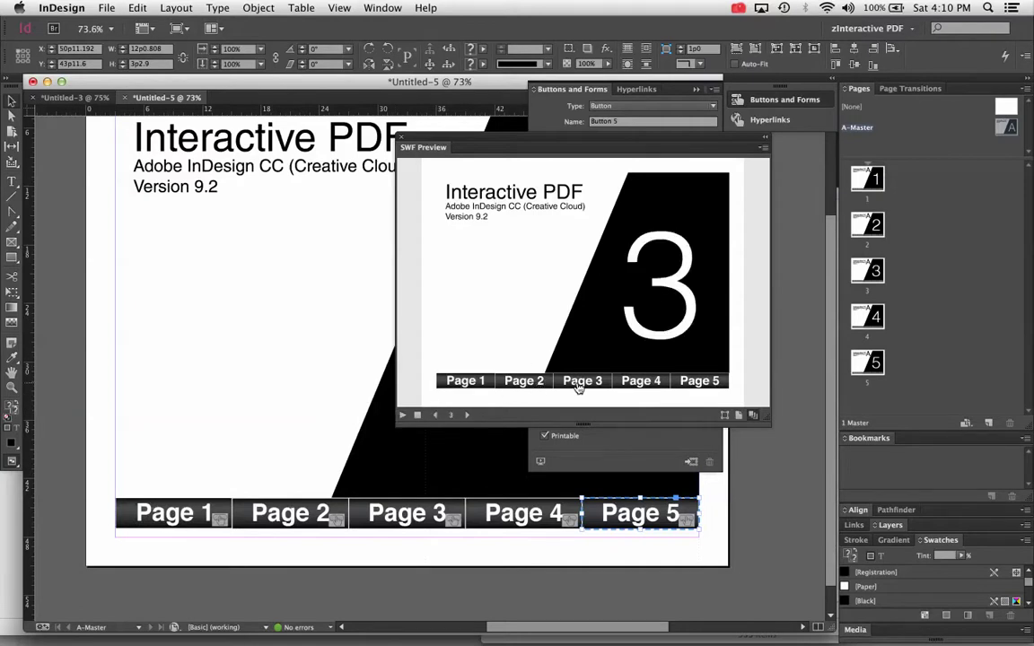
left_click(485, 384)
left_click(538, 381)
left_click(579, 381)
left_click(626, 383)
left_click(700, 380)
left_click(641, 380)
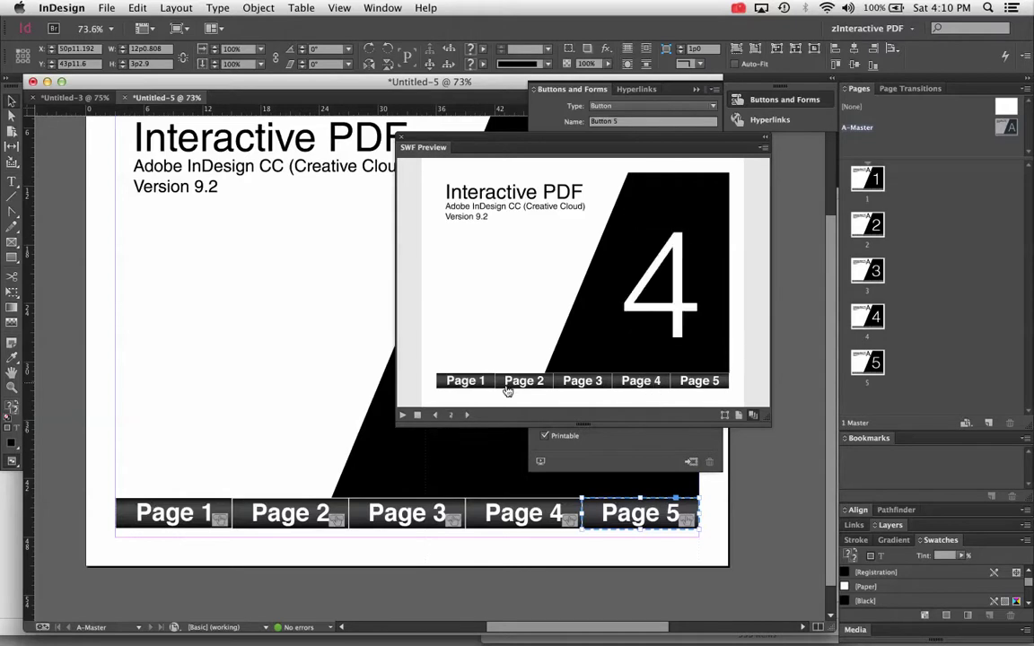
left_click(448, 382)
left_click(641, 386)
left_click(401, 137)
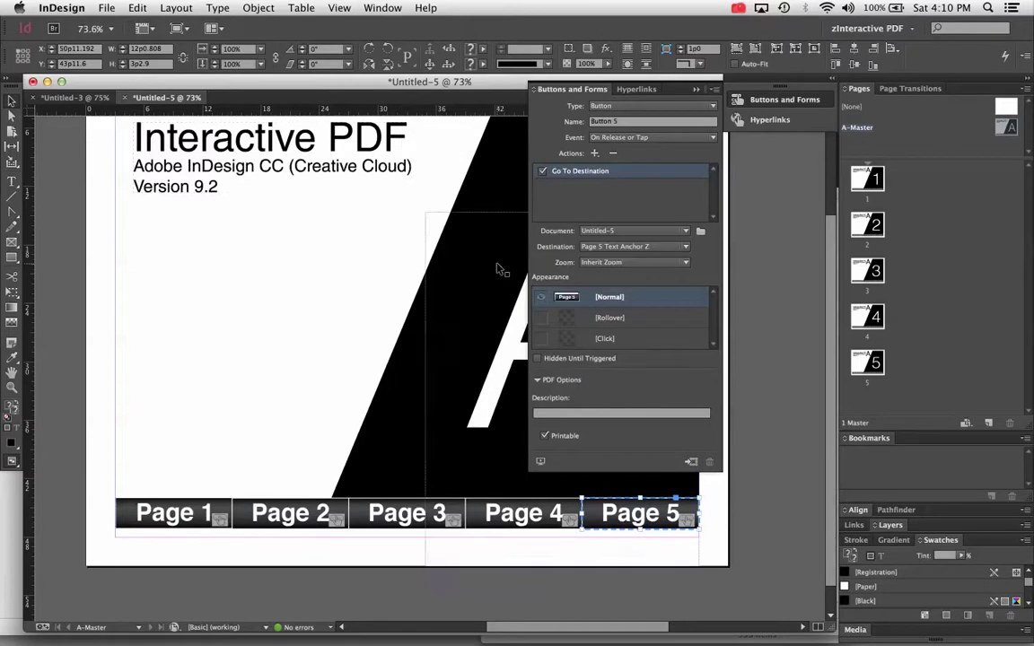
left_click(109, 8)
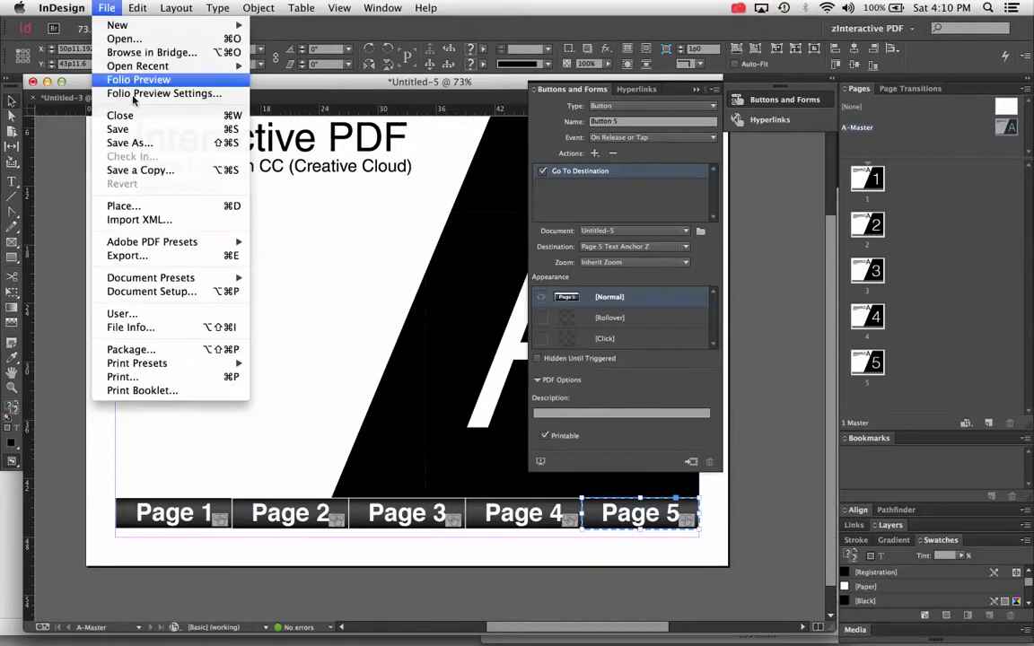
left_click(156, 258)
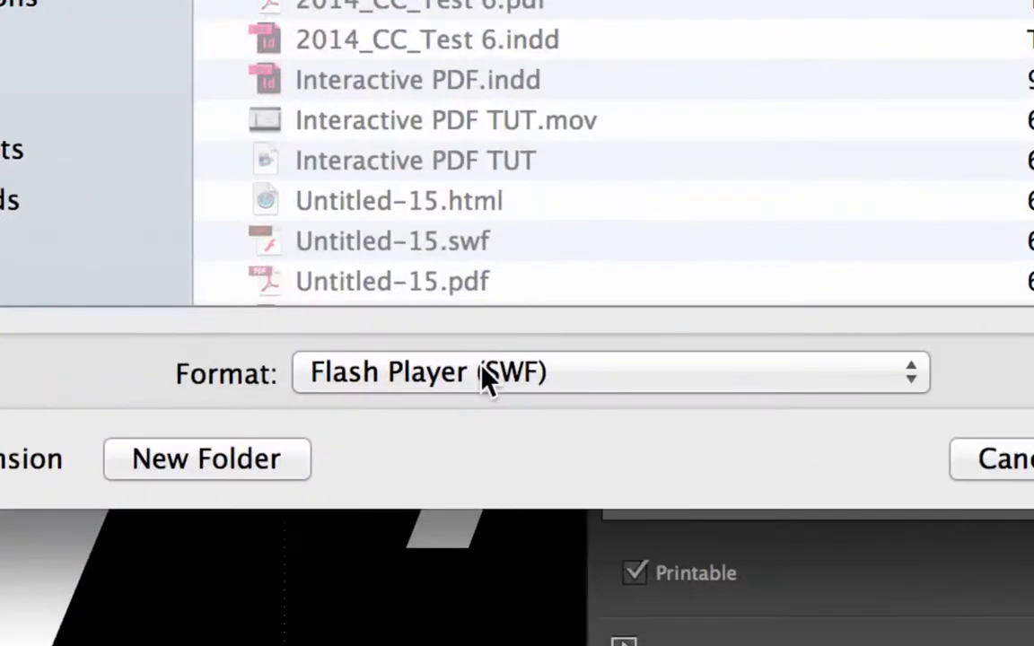
left_click(485, 375)
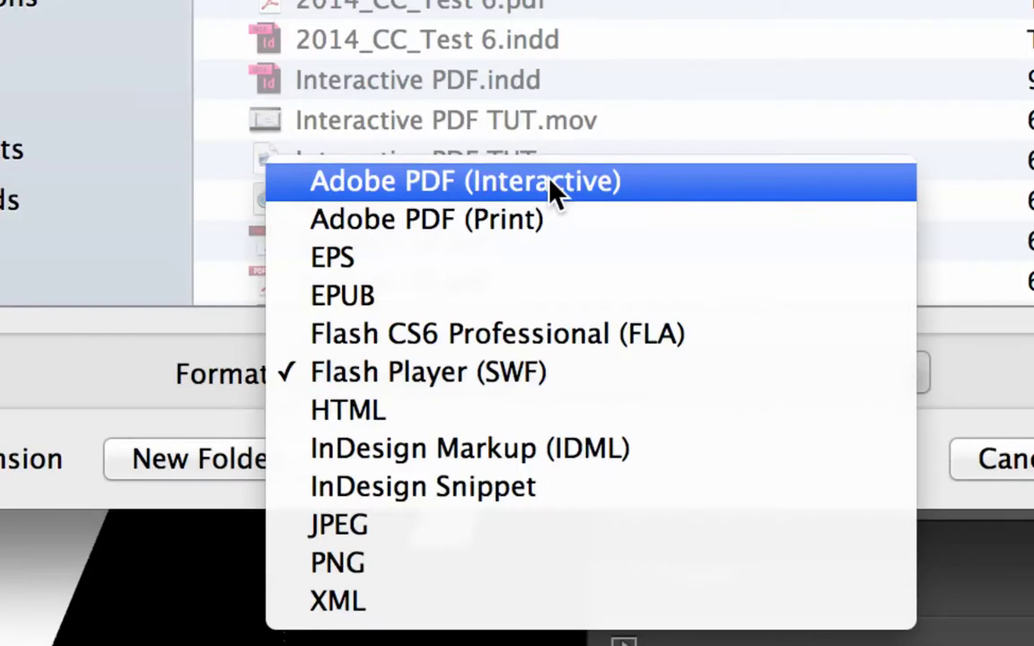
left_click(552, 181)
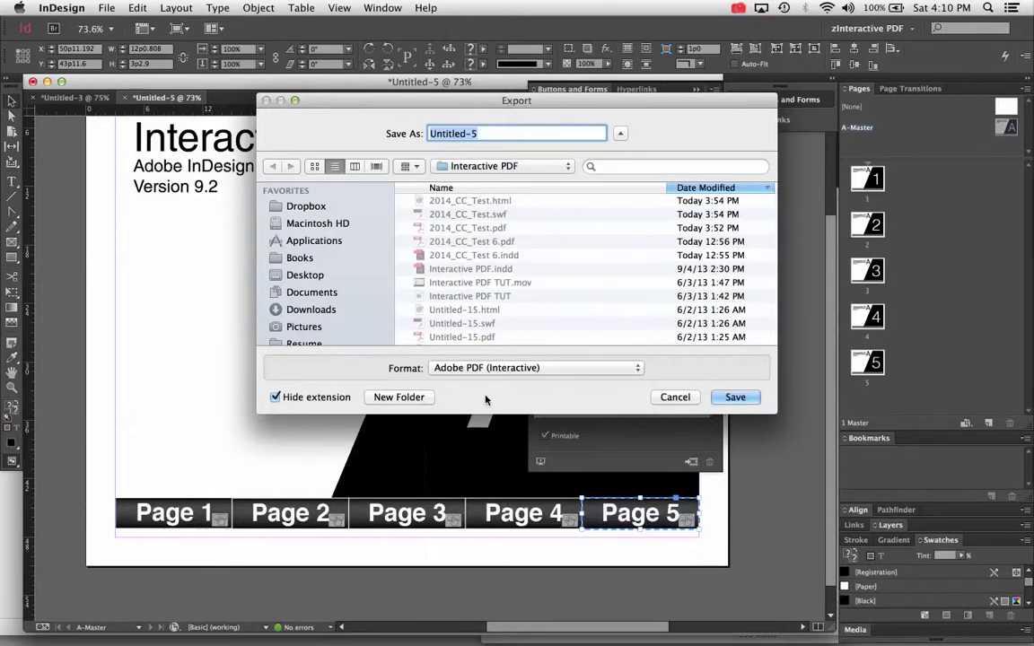
left_click(570, 519)
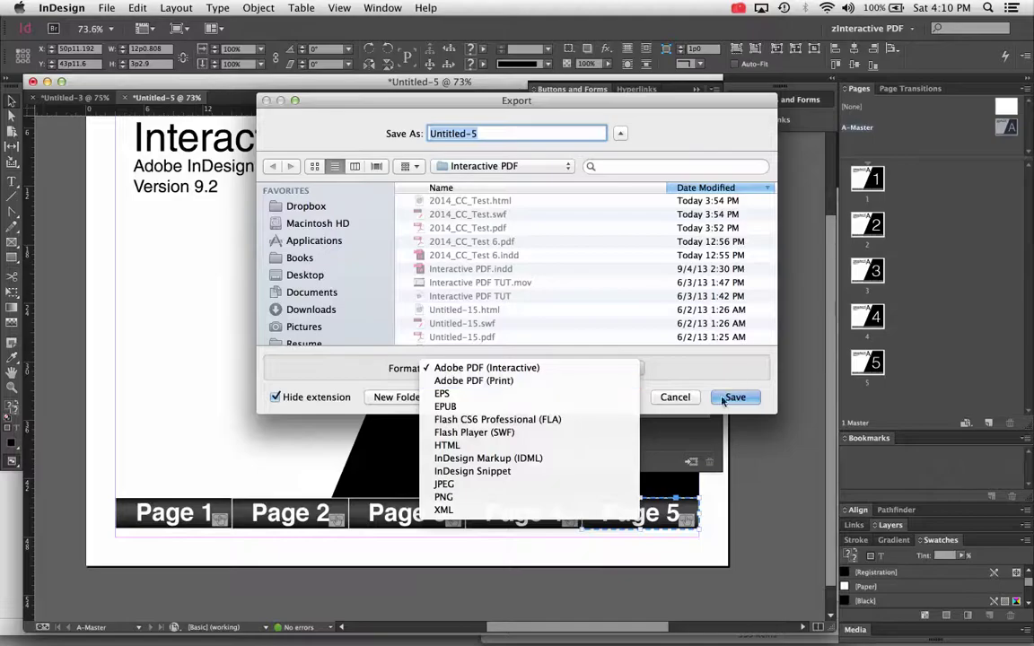
left_click(628, 355)
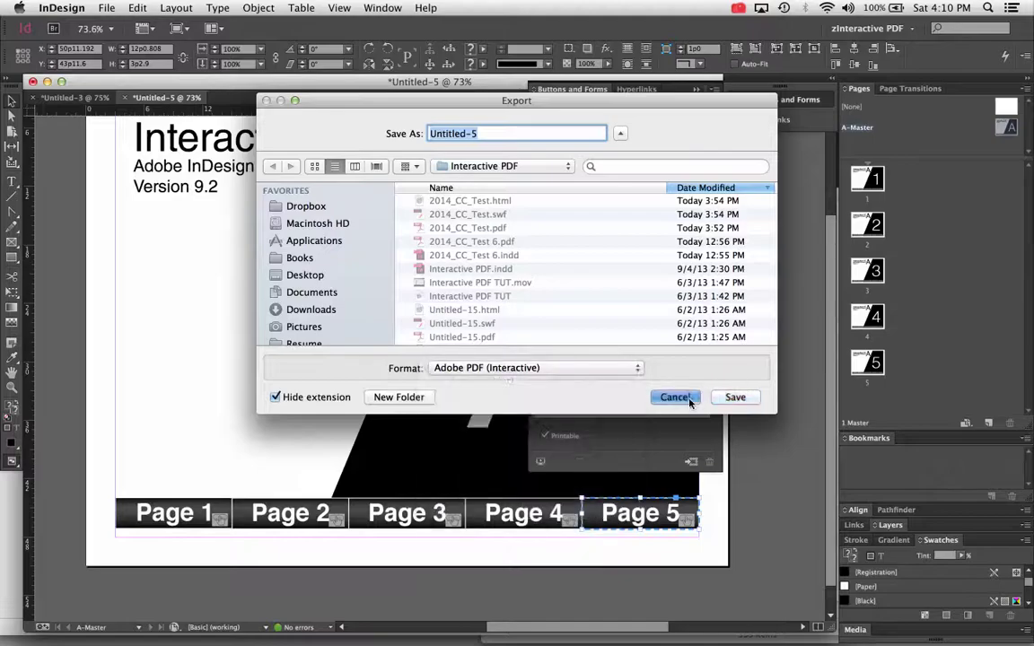
left_click(674, 397)
Step: Export all pages as an Adobe PDF (Interactive) named 2014_CC_Test 2, using single pages rather than spreads
left_click(105, 8)
mouse_move(134, 242)
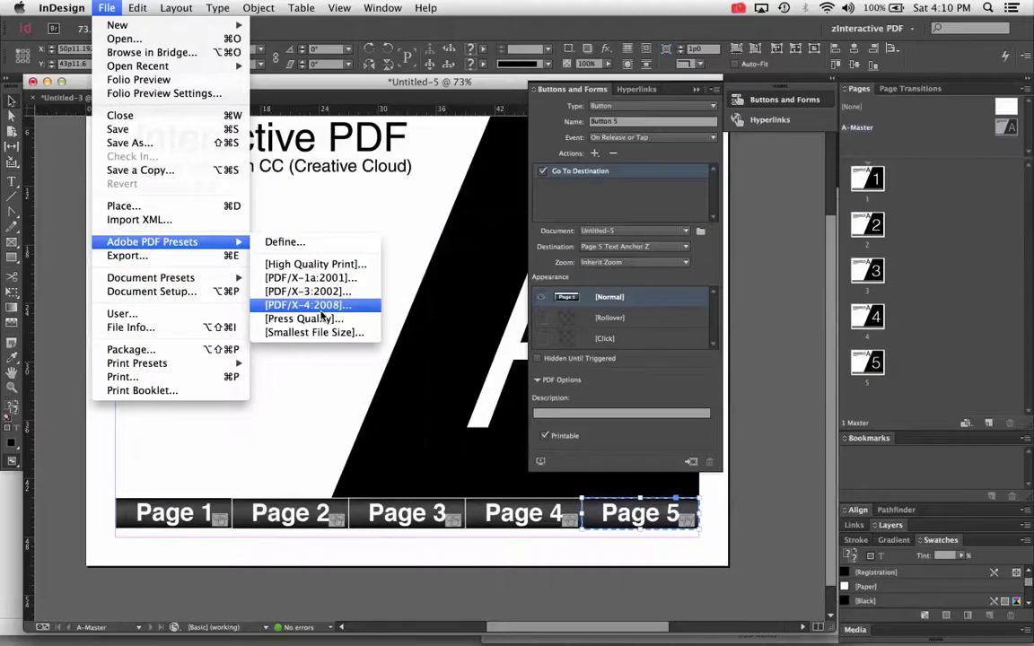
left_click(231, 257)
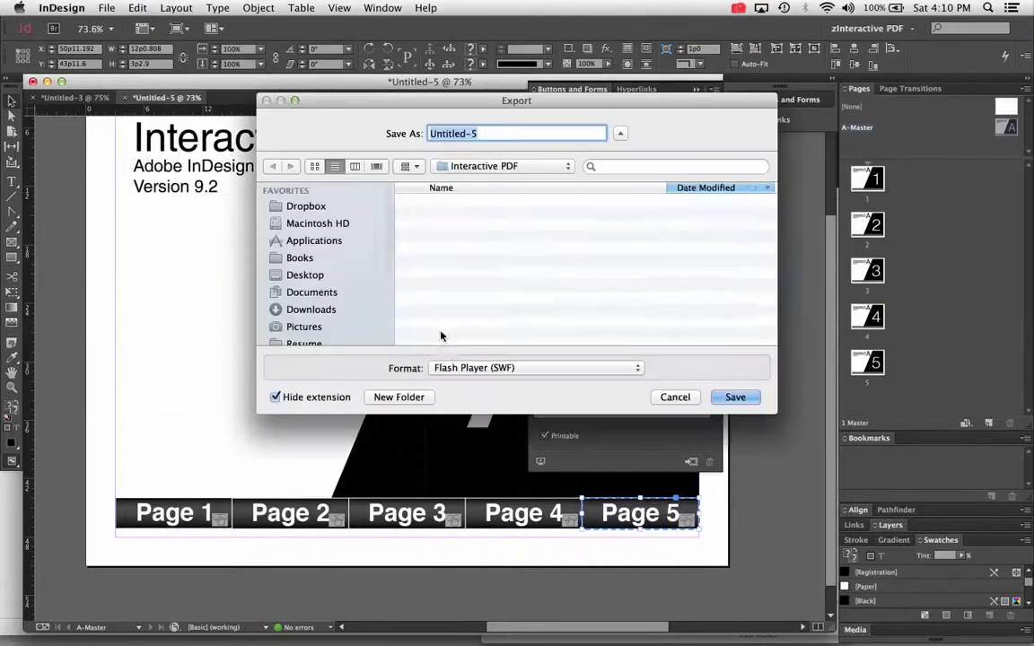
left_click(464, 367)
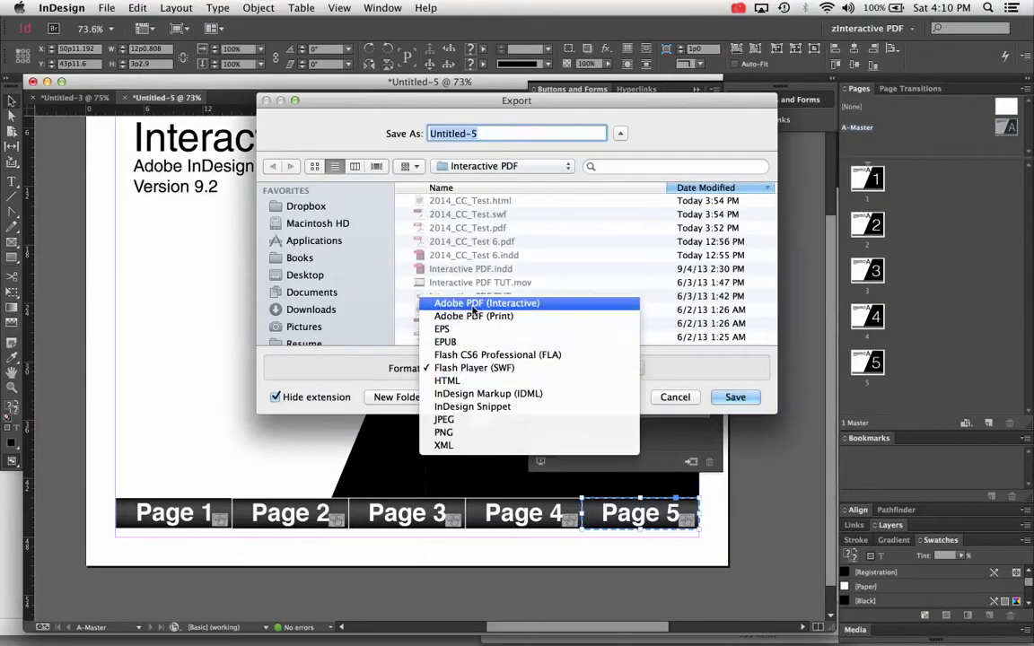
left_click(473, 305)
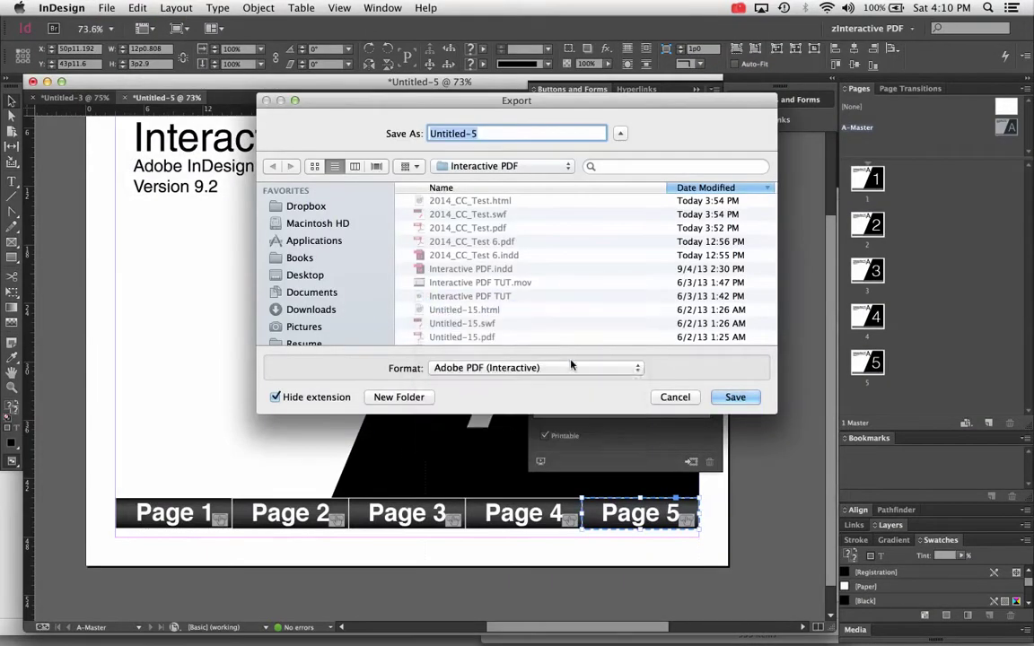
left_click(476, 200)
left_click(505, 134)
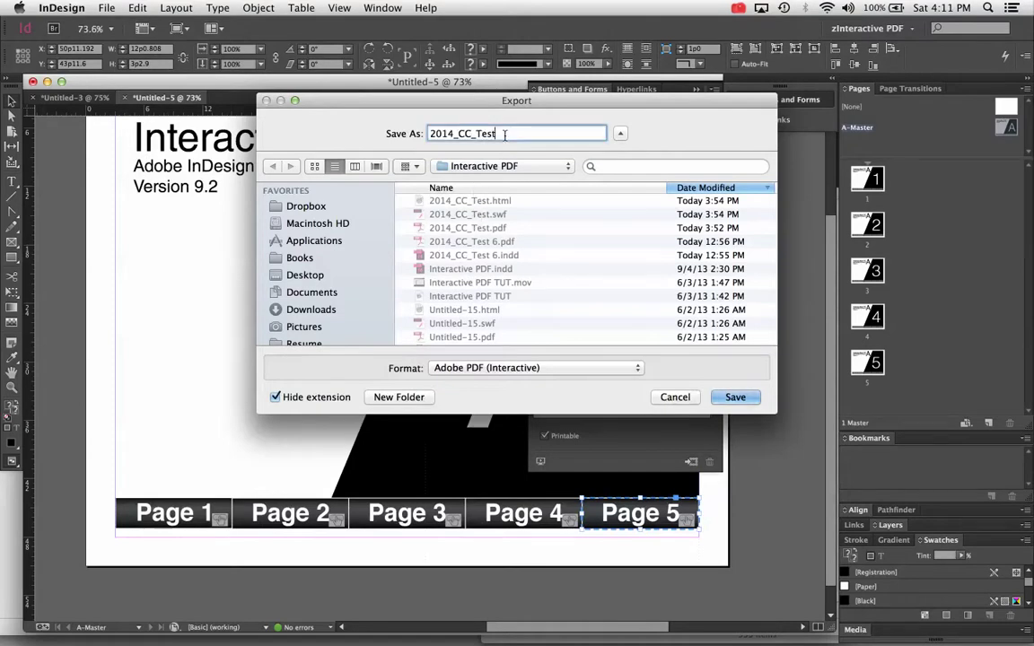
type("2")
left_click(731, 396)
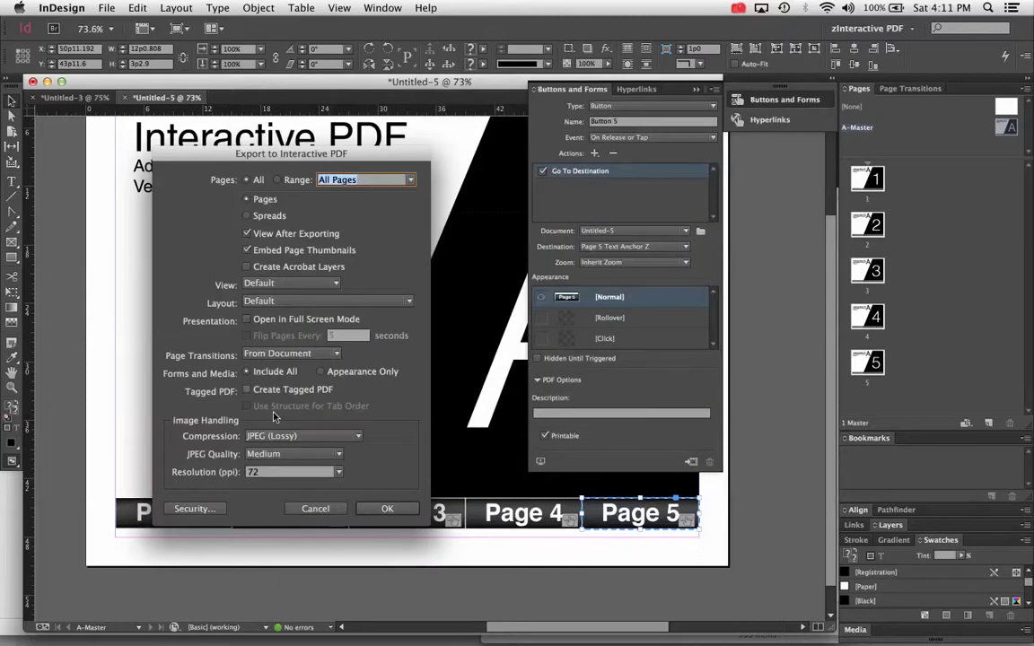
left_click(247, 200)
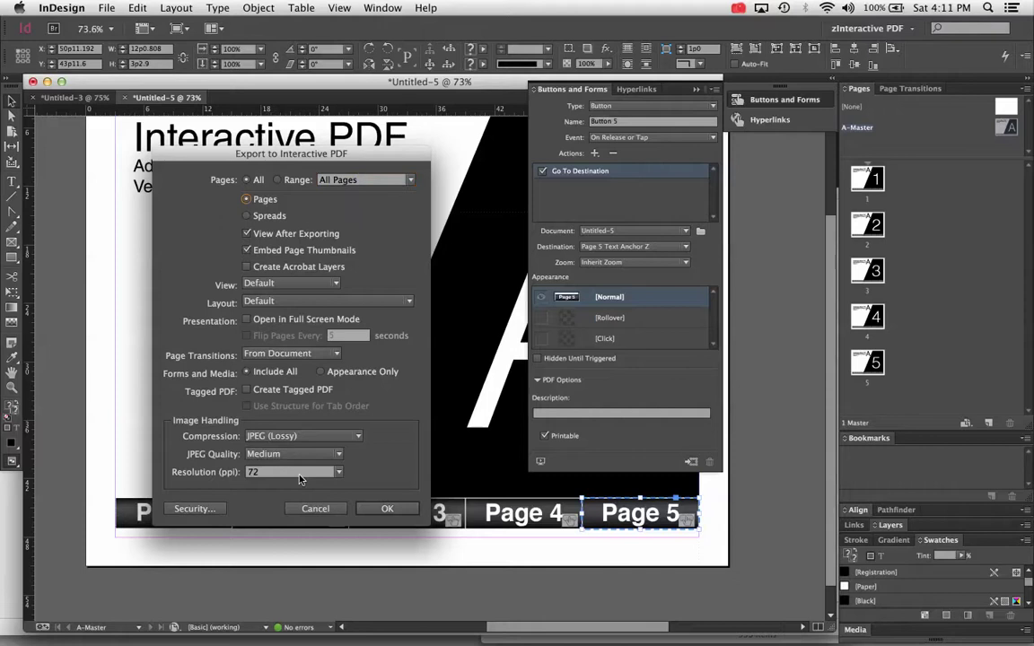
left_click(384, 510)
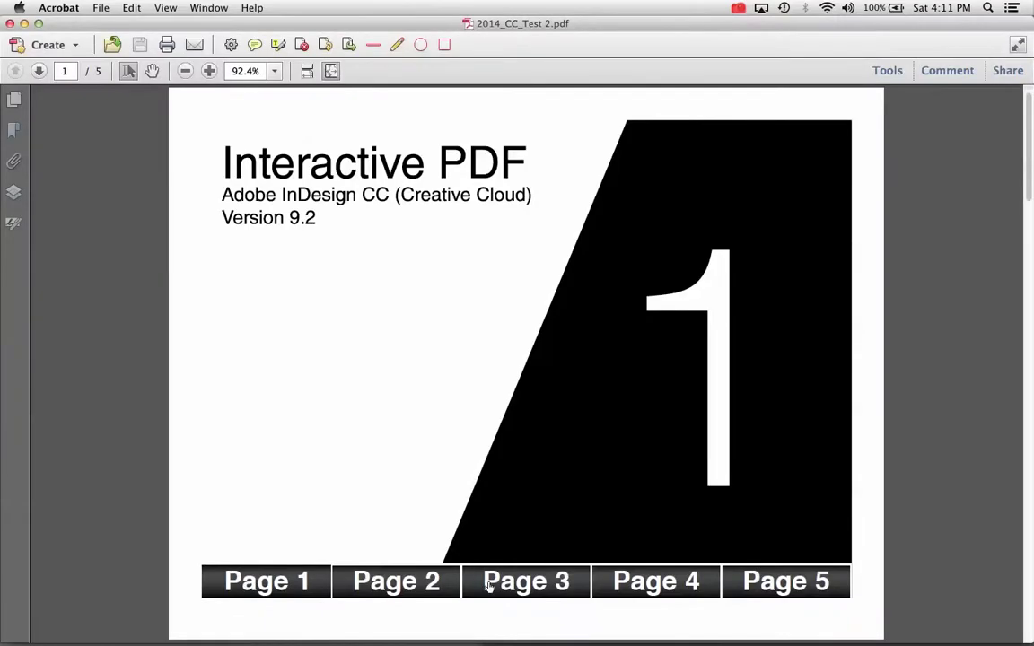
Step: Test the Page 3, Page 4 and Page 2 buttons in the exported PDF in Acrobat, then return to the first page
left_click(529, 582)
left_click(647, 588)
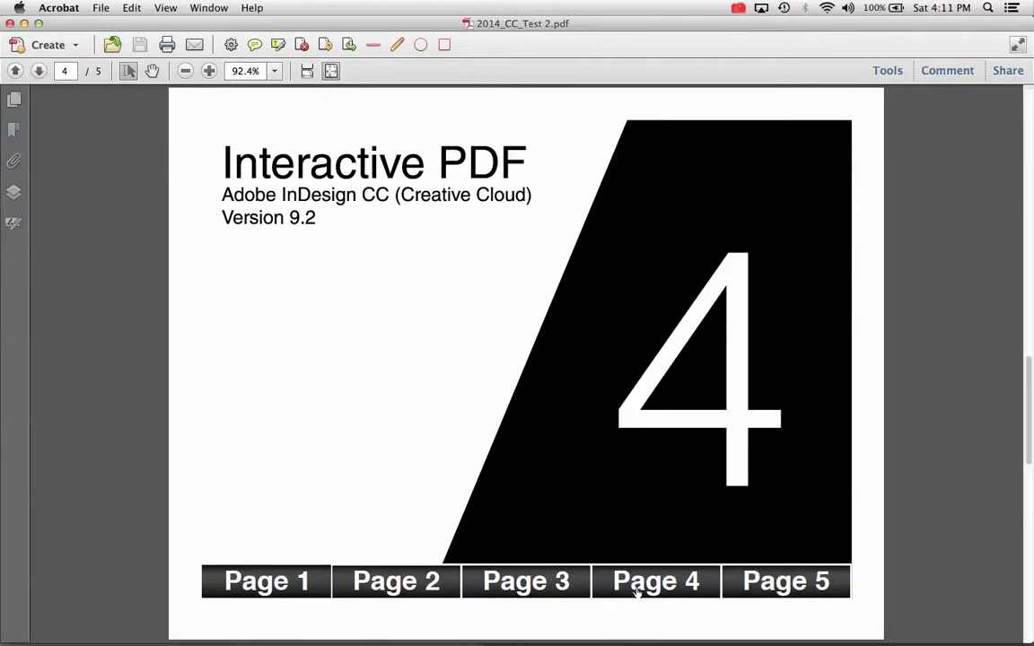
left_click(398, 588)
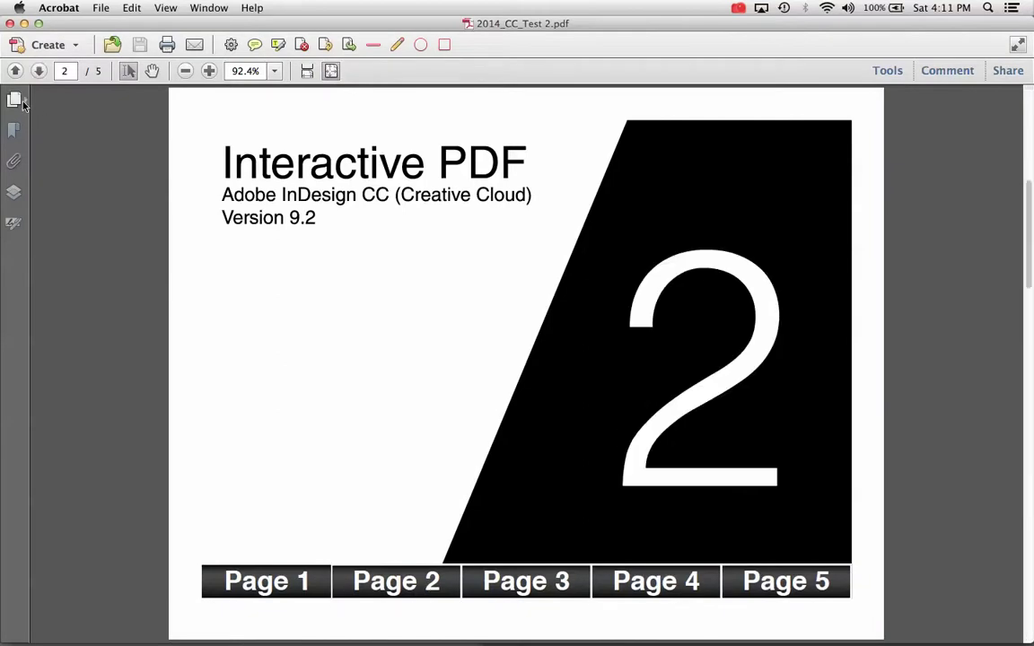
key("Down")
key("Down")
key("Home")
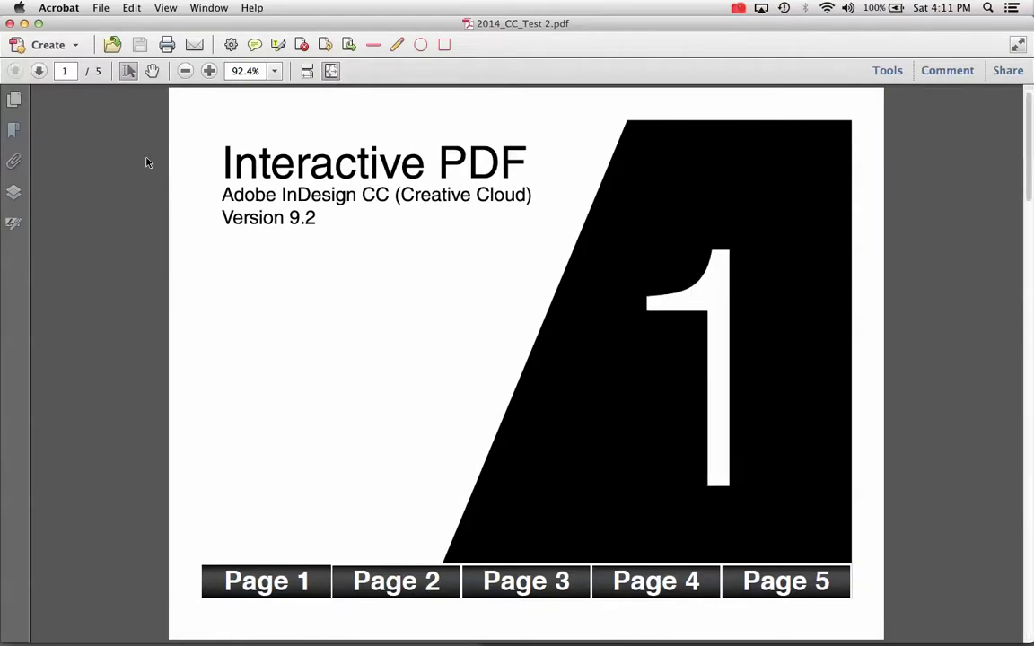
Step: Show the PDF's page thumbnails, jump to page 3, test the navigation buttons again, and quit Acrobat to return to InDesign
left_click(14, 100)
left_click(99, 395)
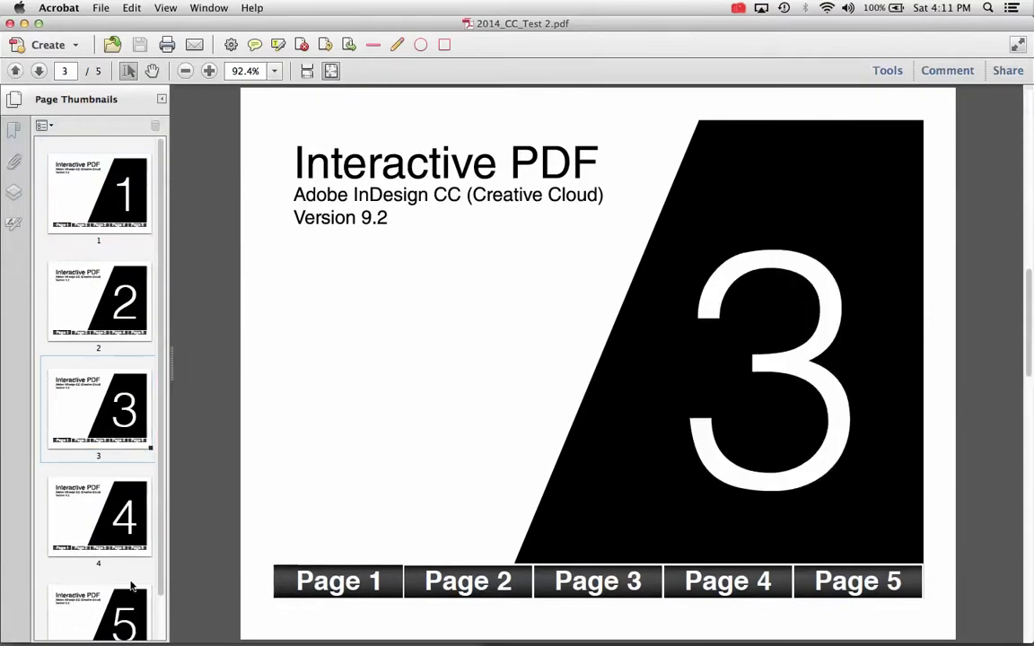
left_click(734, 589)
left_click(769, 593)
left_click(682, 589)
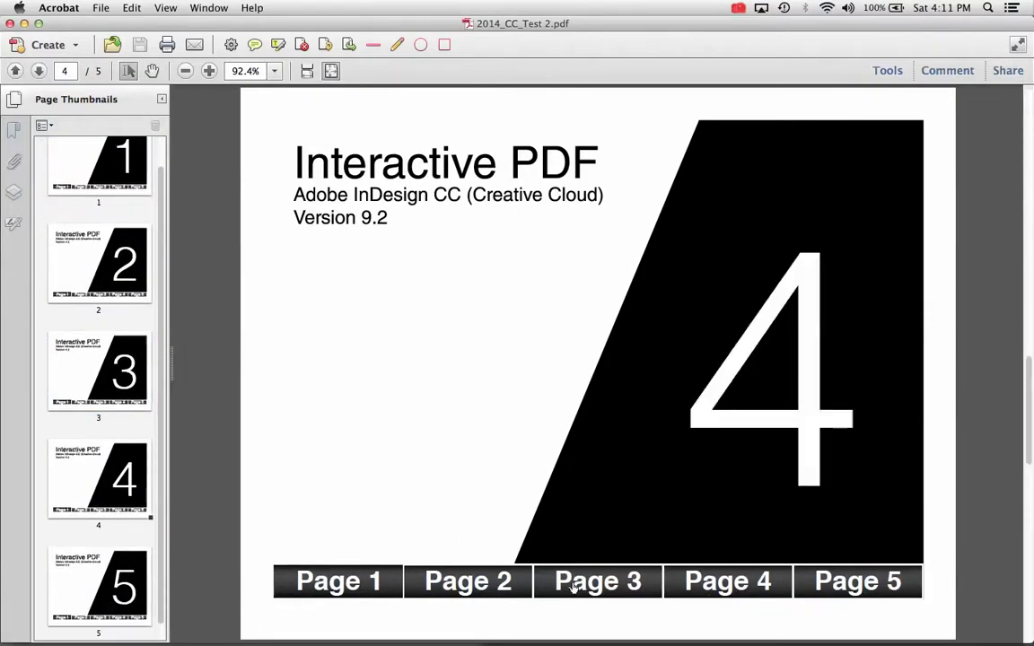
left_click(571, 586)
key("super+q")
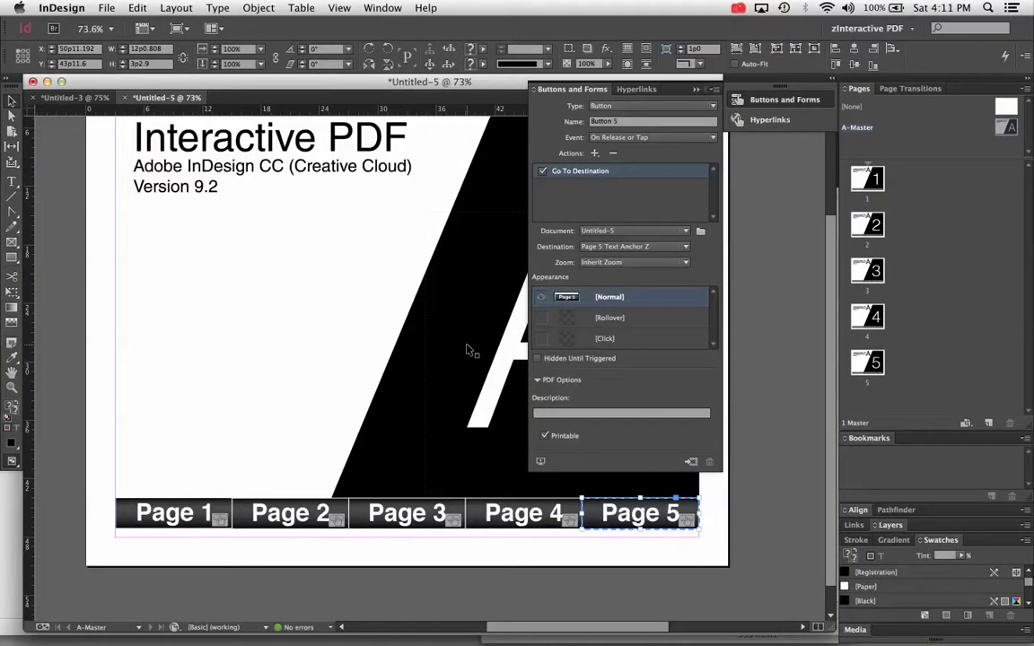
Step: Export all pages as a Flash Player (SWF) file named 2014_CC_Test 2 with Generate HTML File enabled
left_click(105, 8)
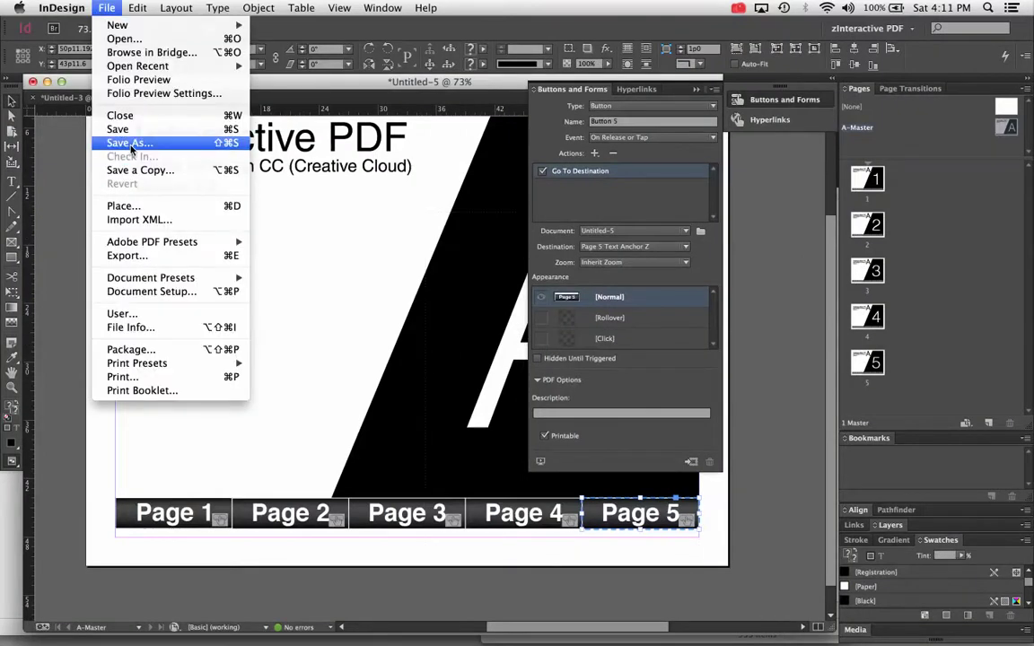
left_click(131, 255)
left_click(485, 369)
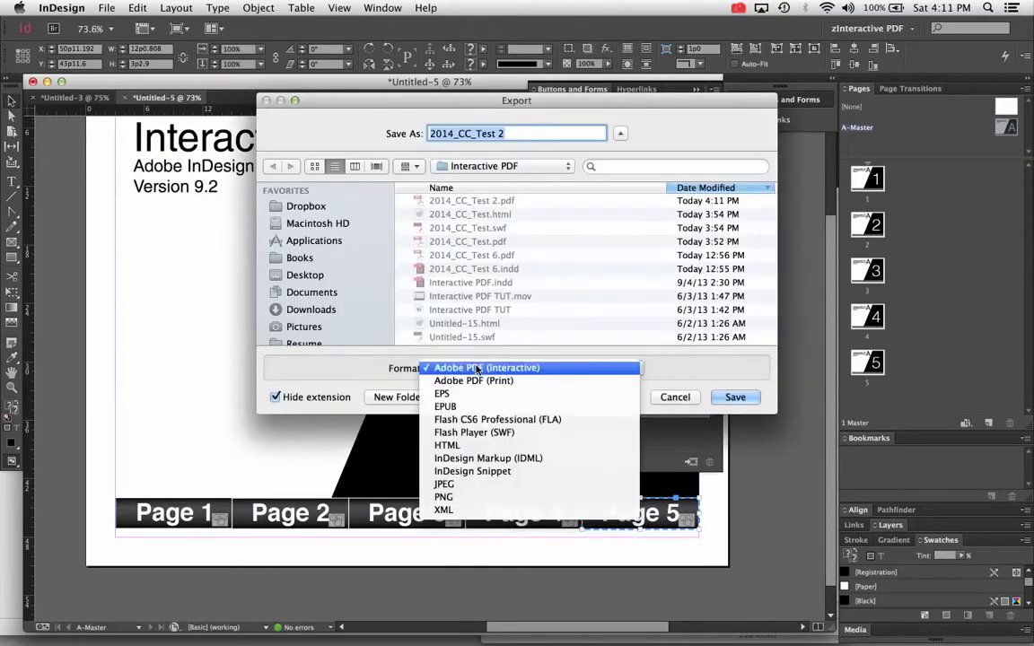
left_click(482, 433)
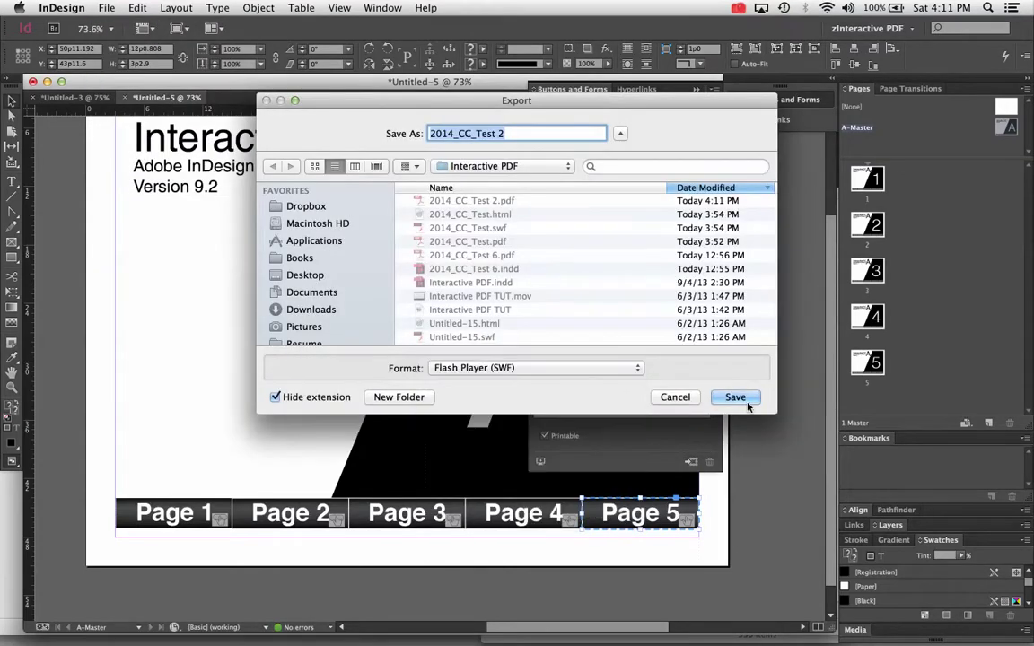
left_click(743, 400)
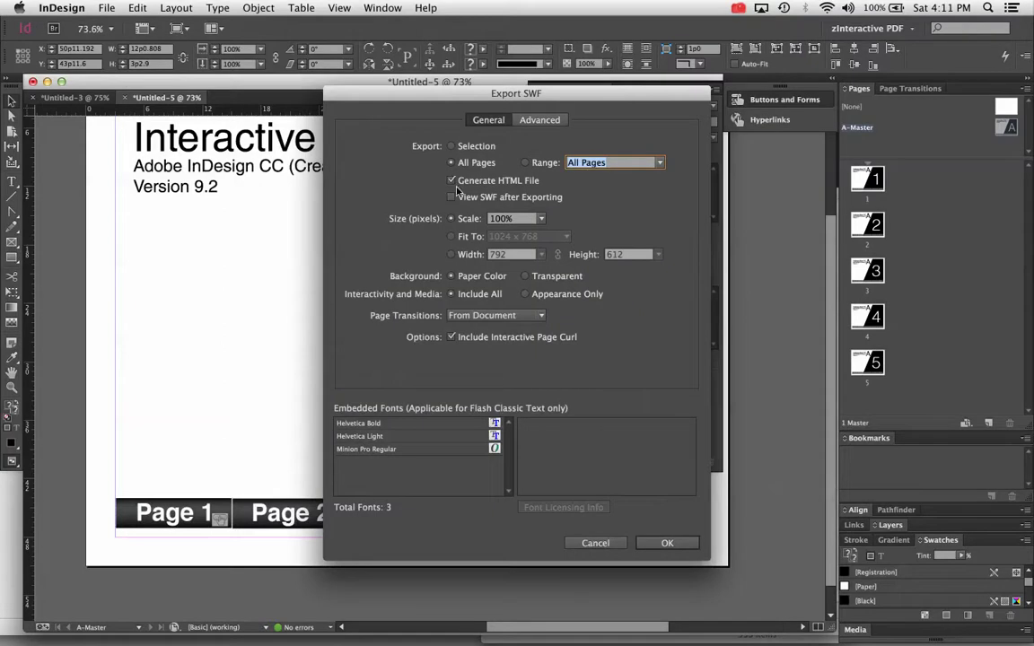
left_click(667, 543)
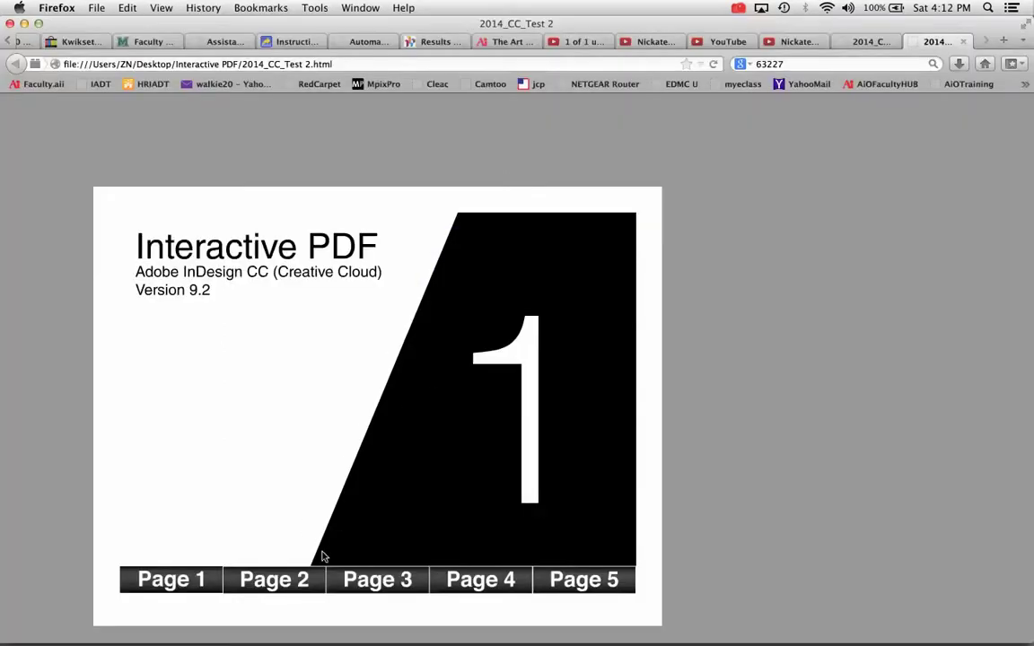
Step: Test the page navigation buttons of the exported HTML and SWF file in Firefox, then switch back to InDesign
left_click(275, 584)
left_click(381, 582)
left_click(554, 581)
left_click(442, 584)
left_click(319, 581)
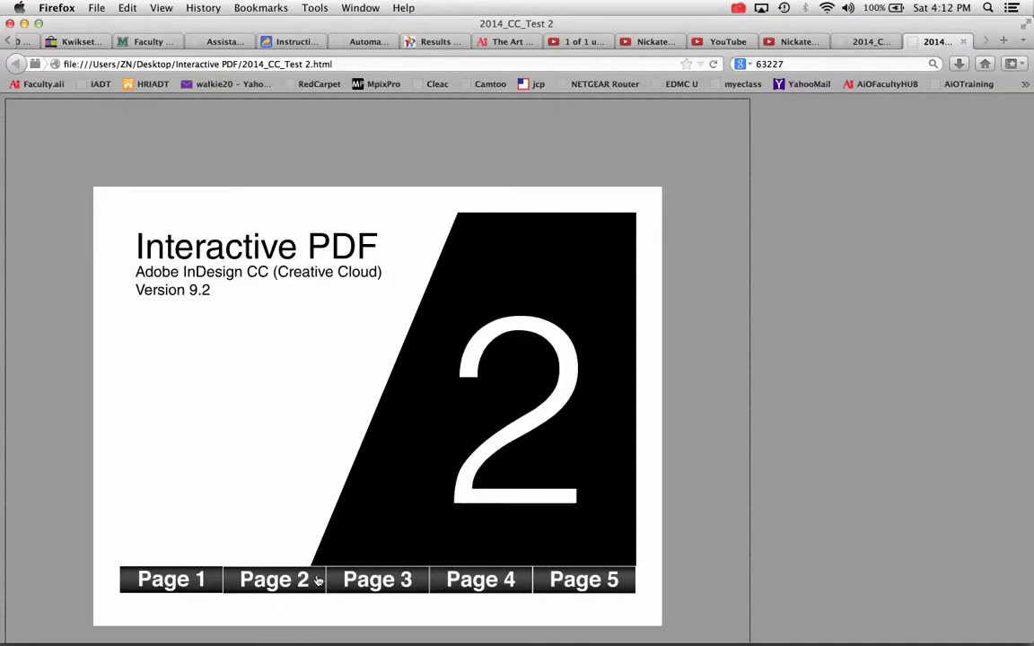
left_click(201, 580)
key("super+Tab")
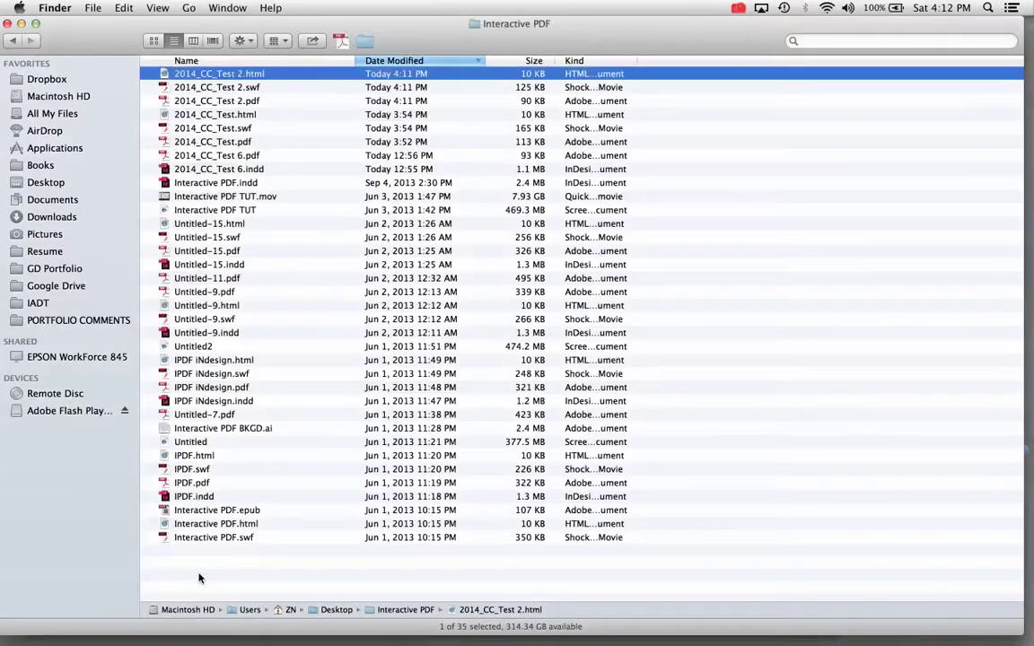
key("super+Tab")
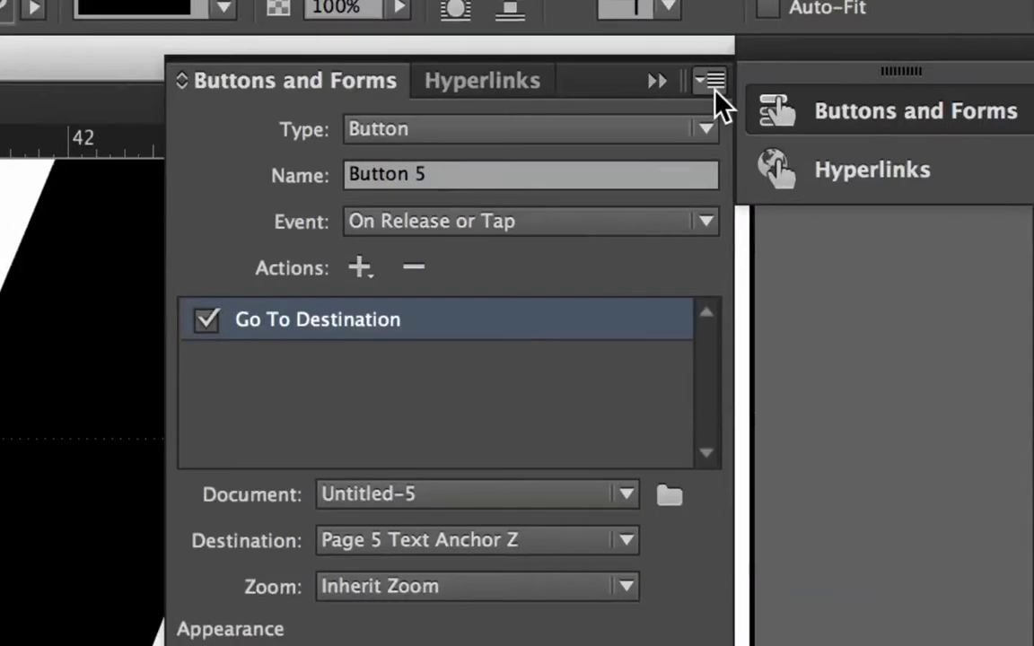
Step: Open the Sample Buttons And Forms library, enlarge its window and browse to the arrow buttons
left_click(714, 83)
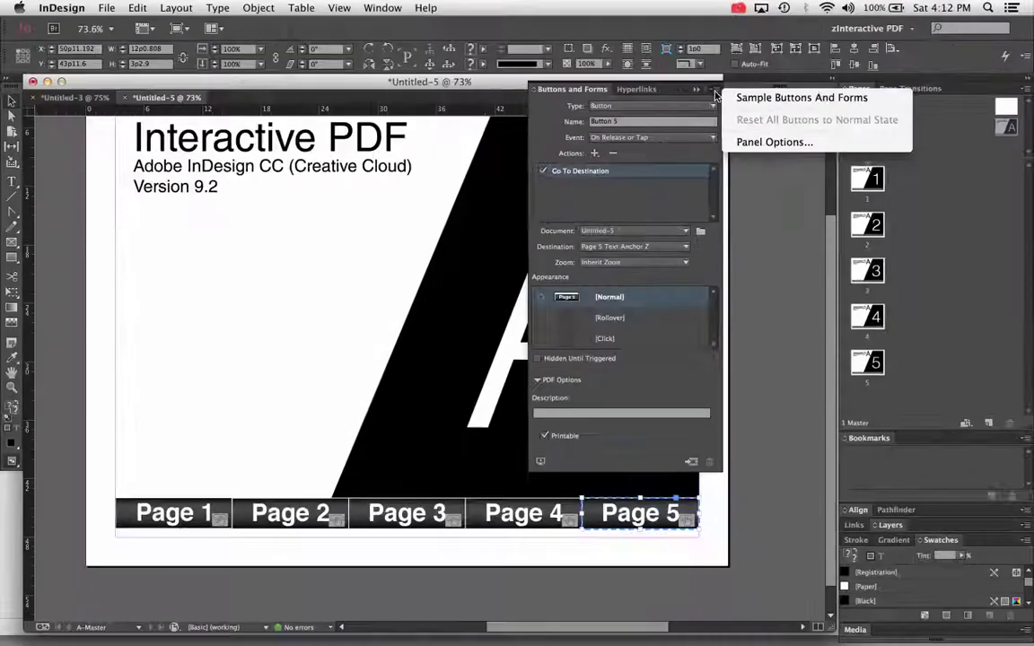
left_click(809, 98)
left_click_drag(562, 231, 548, 98)
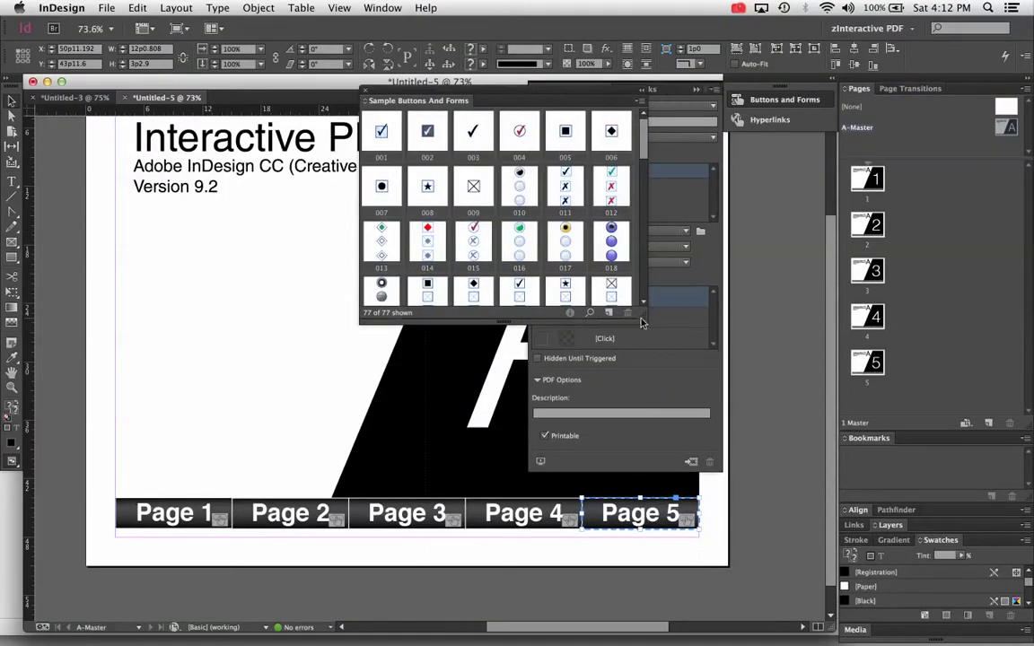
left_click_drag(641, 319, 648, 467)
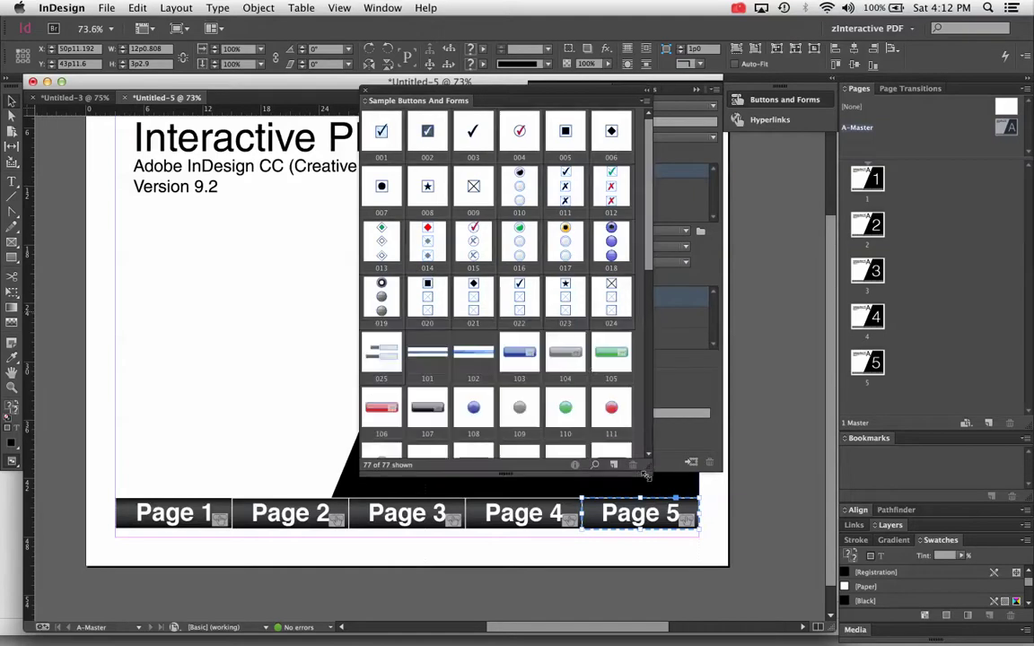
scroll(554, 321, "down", 10)
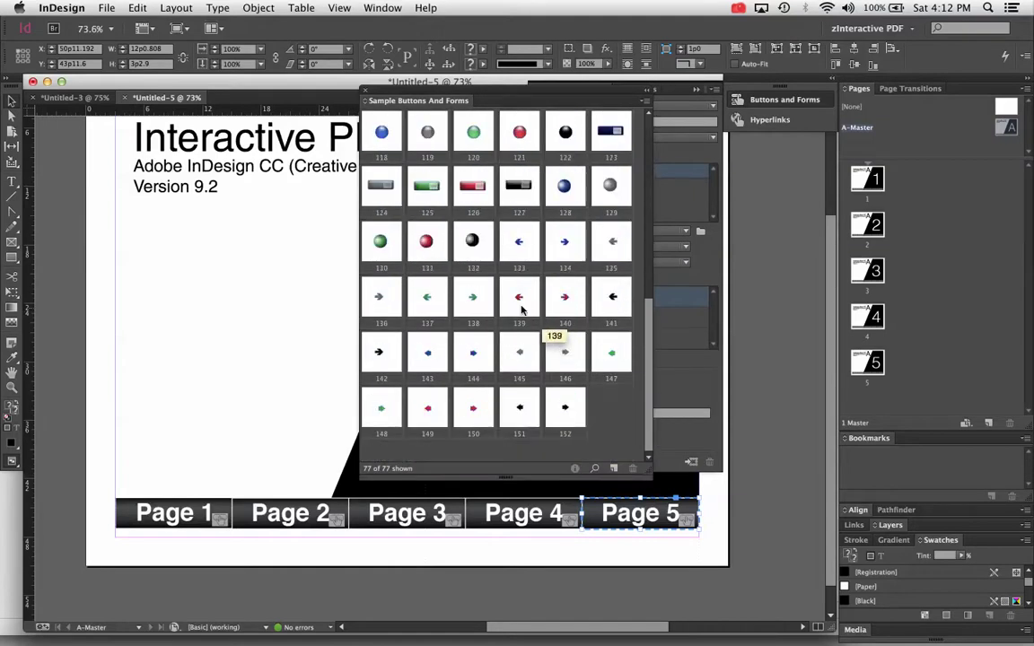
Step: Place the red arrow sample buttons 139 and 140 side by side on the A-Master page, and enlarge both arrows
left_click_drag(519, 297, 157, 365)
left_click(564, 296)
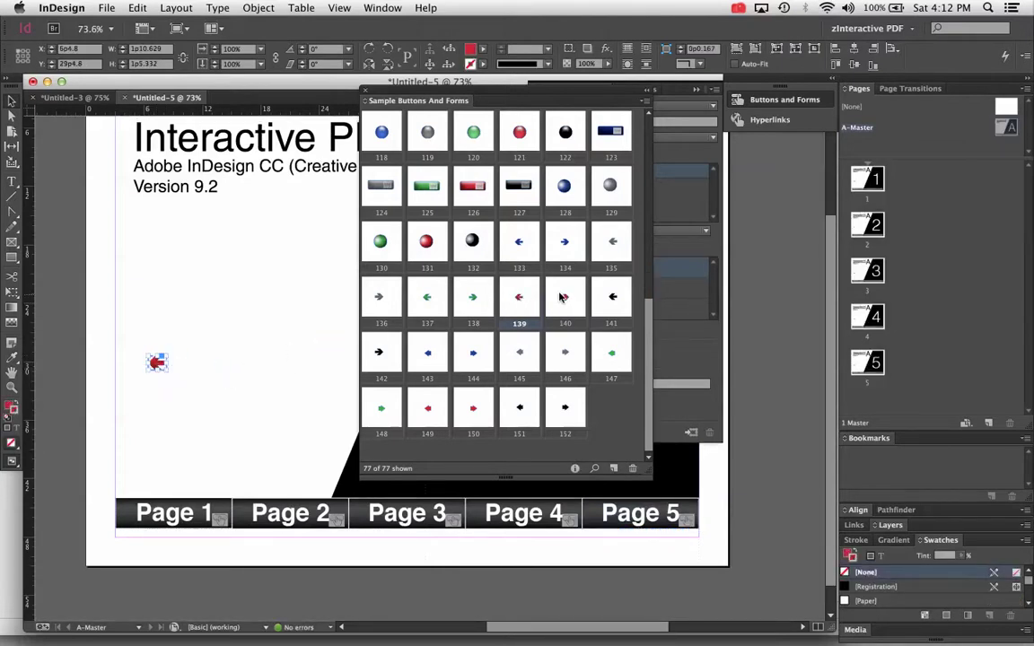
left_click_drag(249, 333, 215, 359)
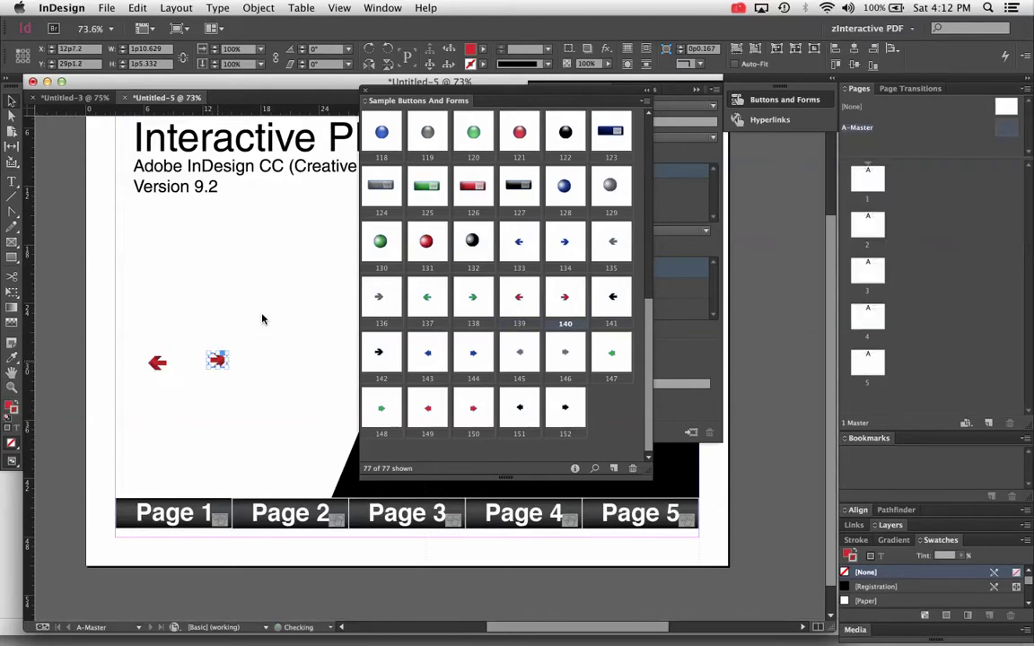
left_click_drag(149, 403, 242, 393)
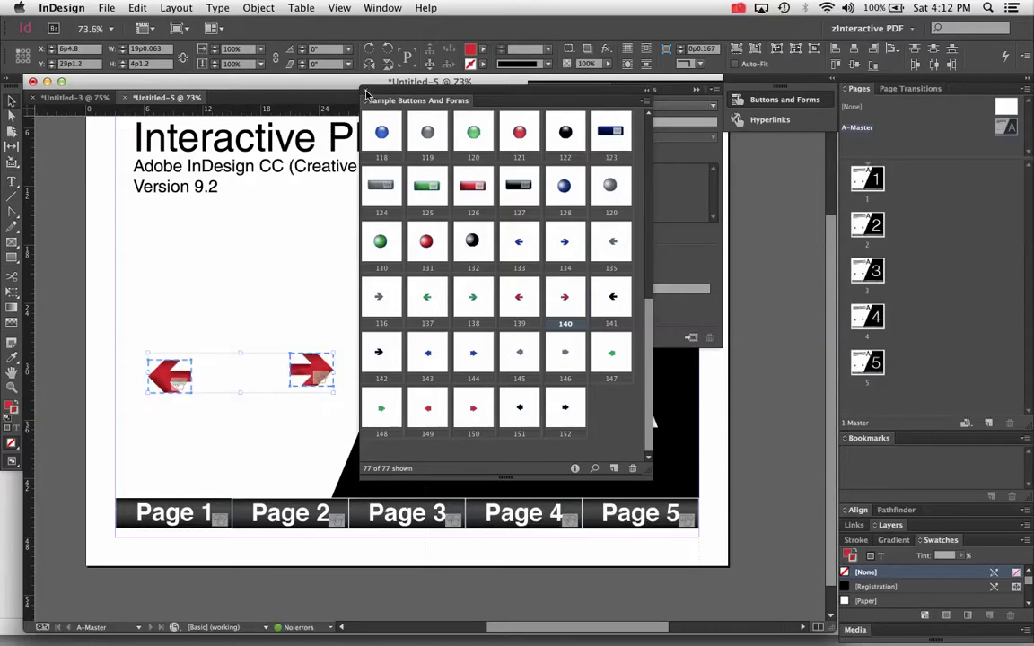
Step: Close the Sample Buttons And Forms library and inspect the actions assigned to the right and left red arrow buttons
left_click(365, 93)
left_click(333, 355)
left_click(331, 359)
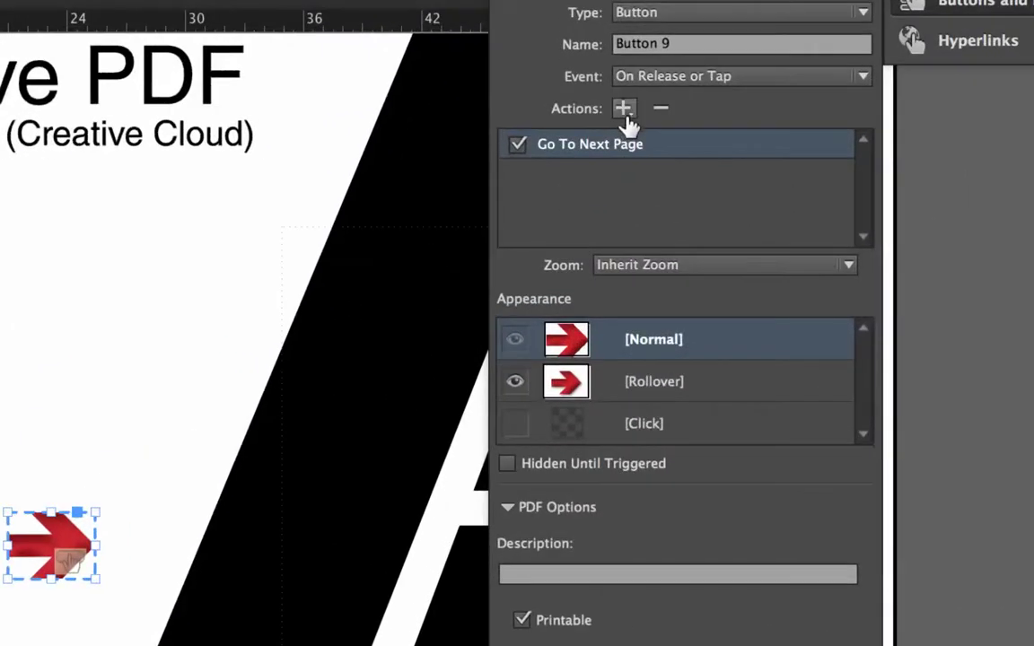
left_click(624, 108)
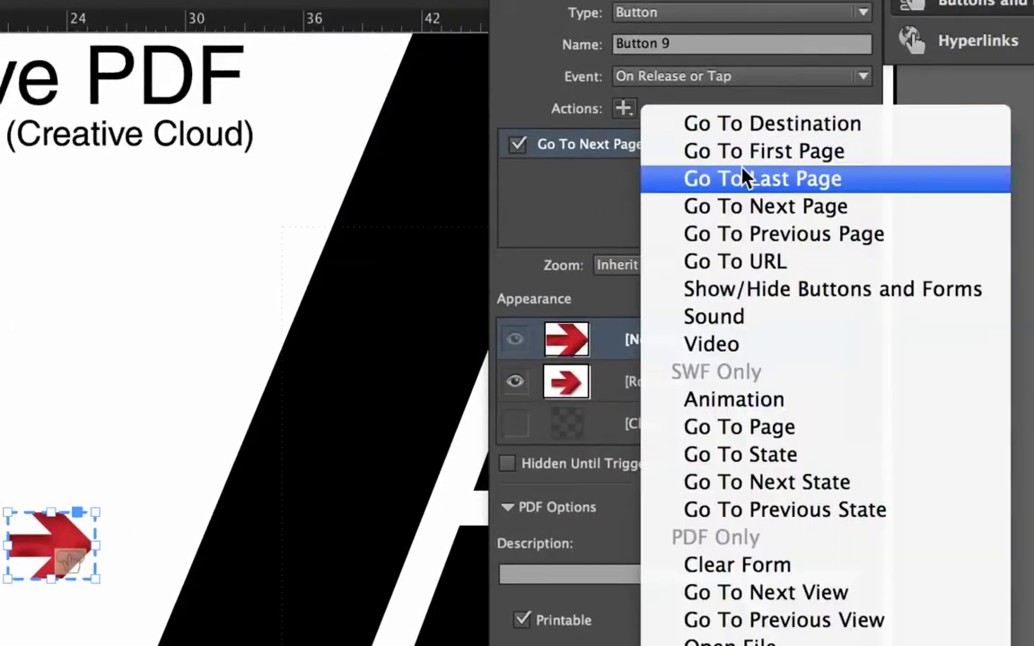
left_click(787, 207)
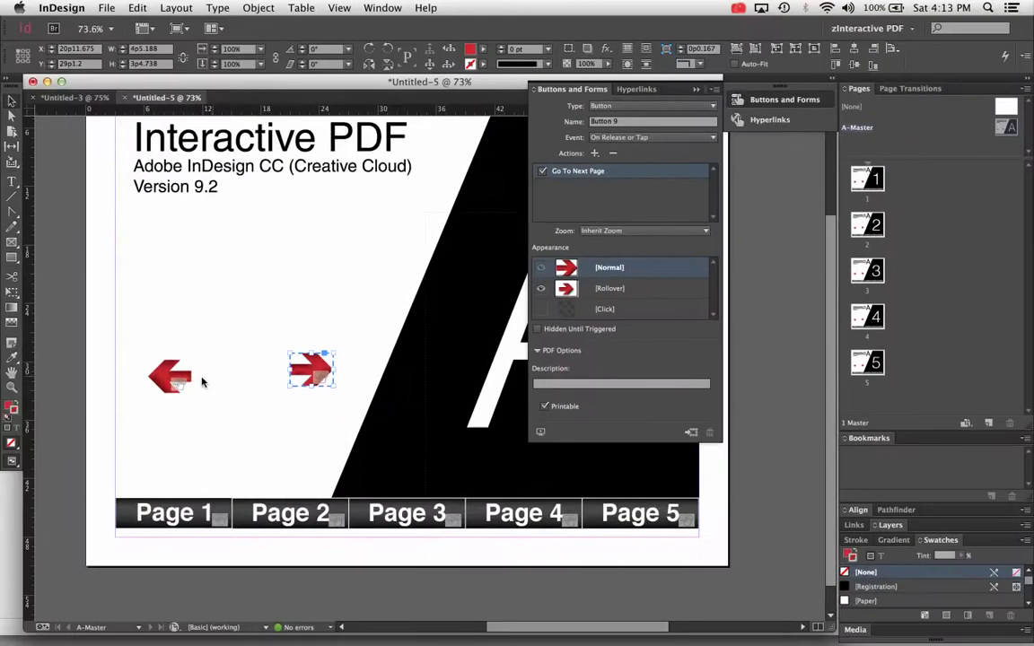
left_click(188, 381)
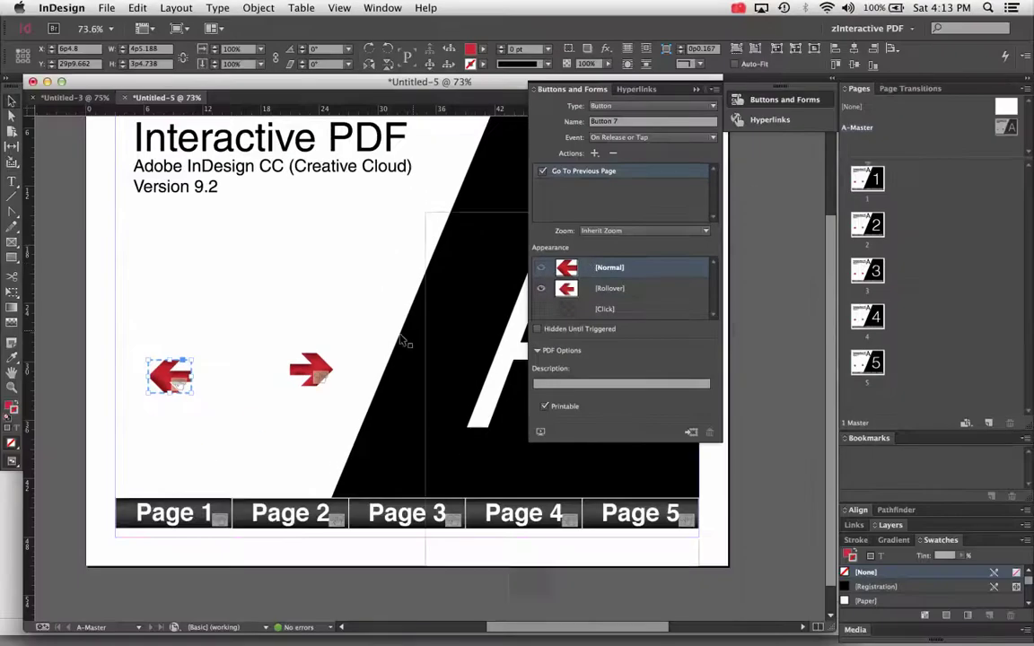
Step: Move the right and left red arrow buttons down to just above the Page 1 and Page 2 buttons, and deselect them
left_click(353, 336)
left_click(311, 370)
left_click_drag(314, 372, 295, 461)
left_click_drag(173, 379, 187, 462)
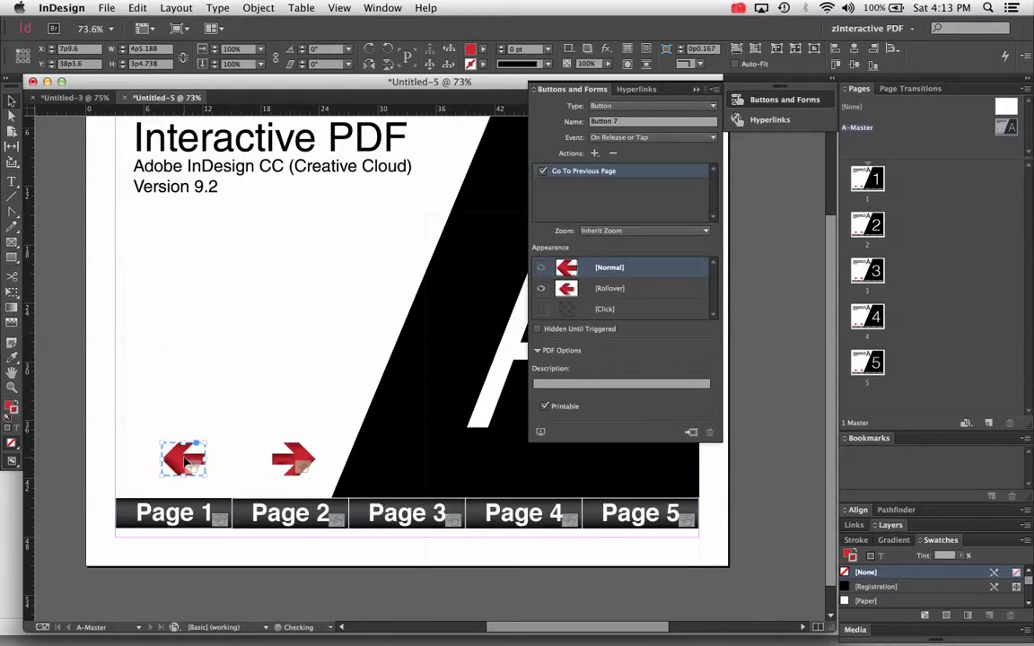
left_click(254, 409)
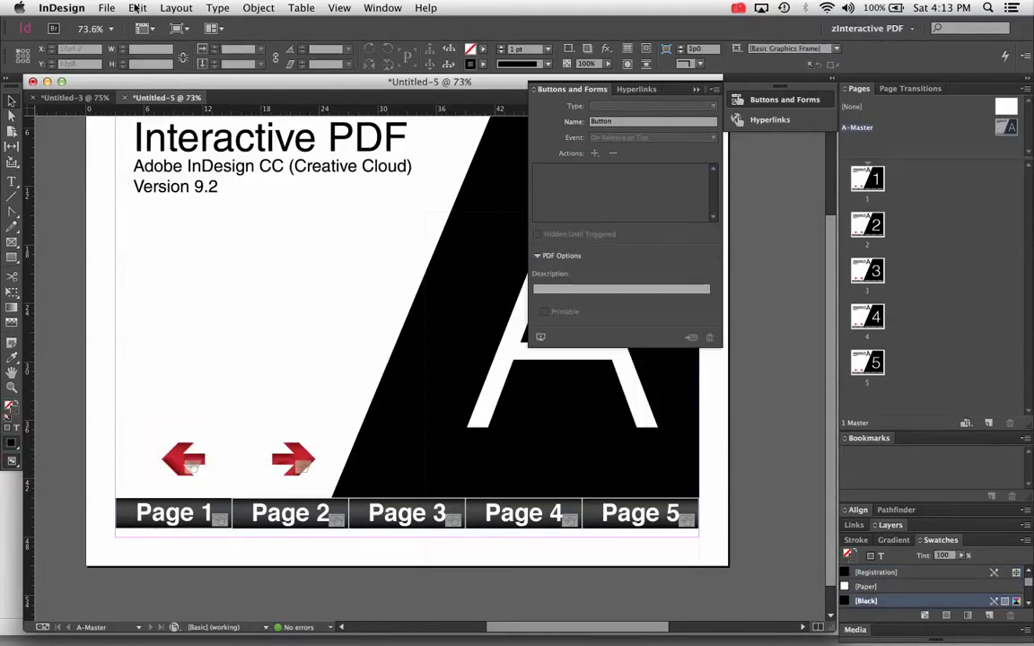
Step: Export all pages as Adobe PDF (Interactive), replacing the existing 2014_CC_Test 2.pdf and accepting the colour conversion to RGB
left_click(106, 7)
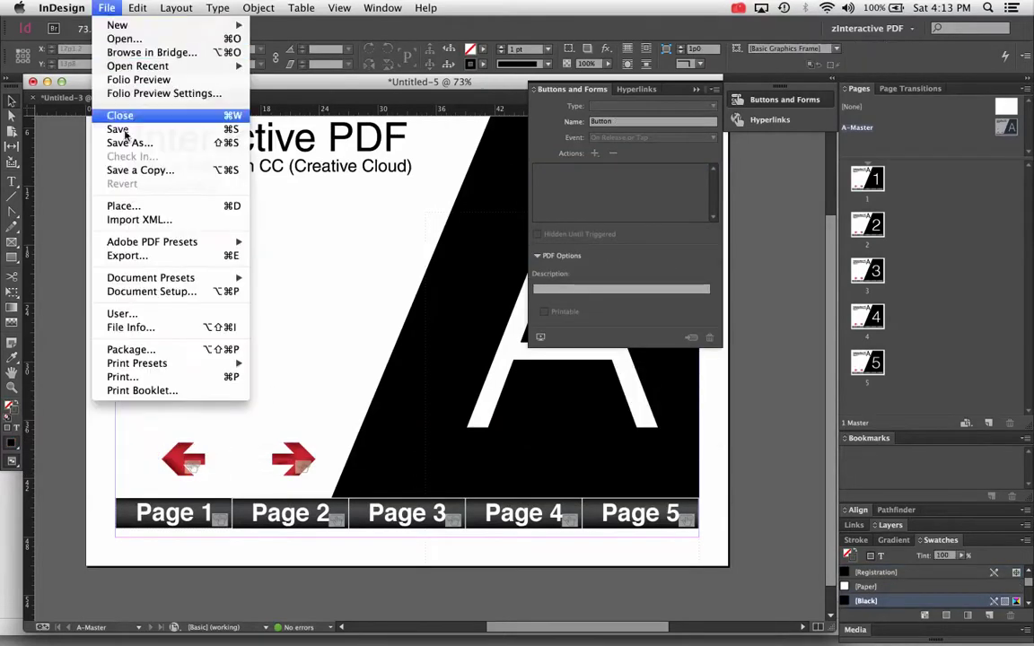
left_click(126, 255)
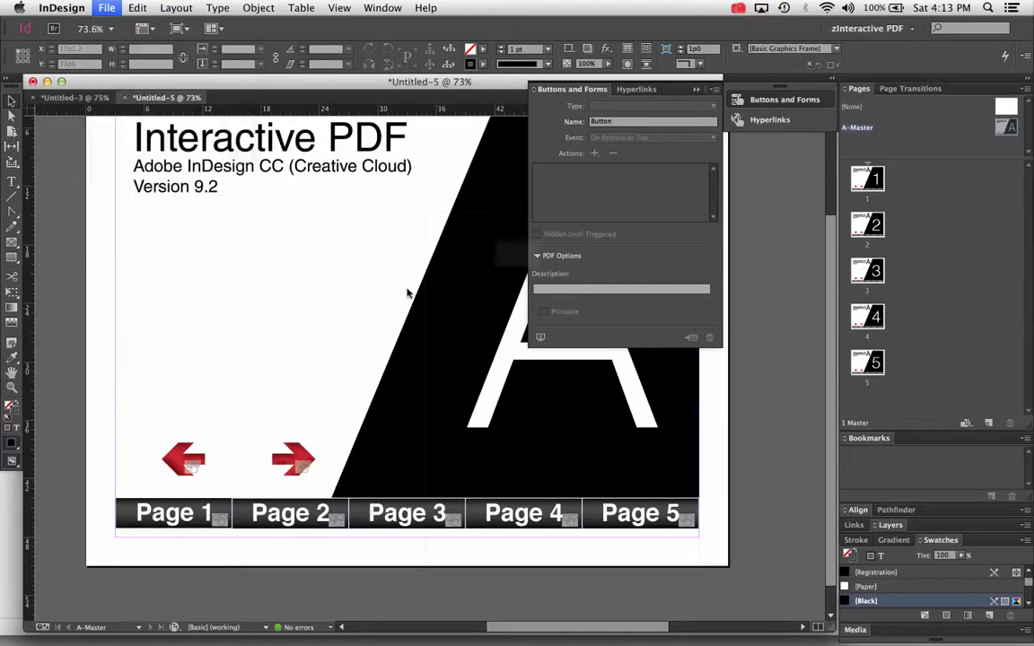
left_click(472, 368)
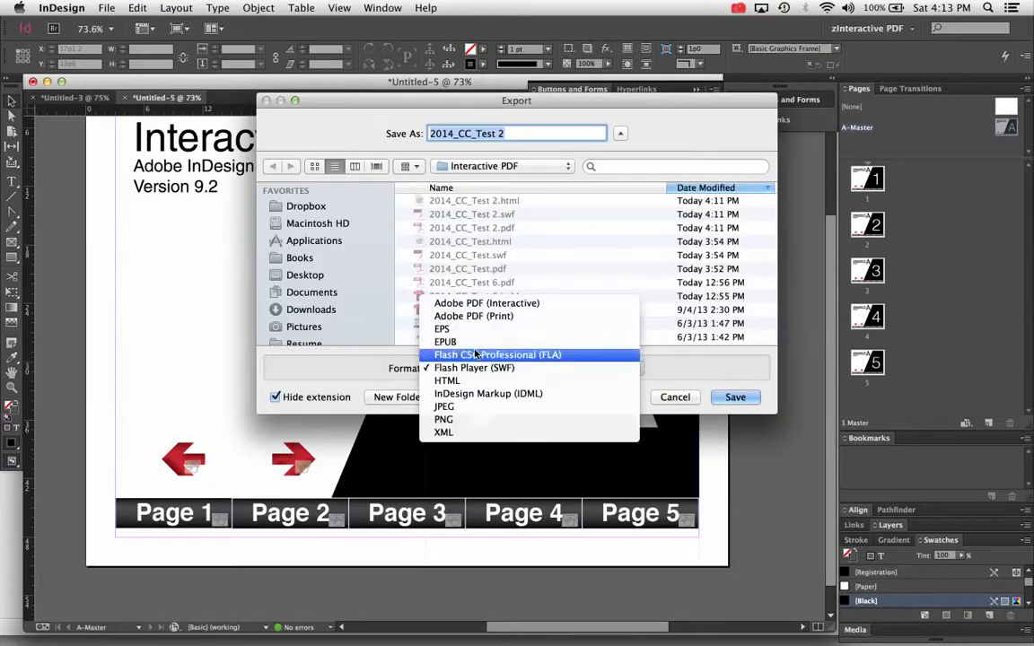
left_click(476, 302)
left_click(734, 397)
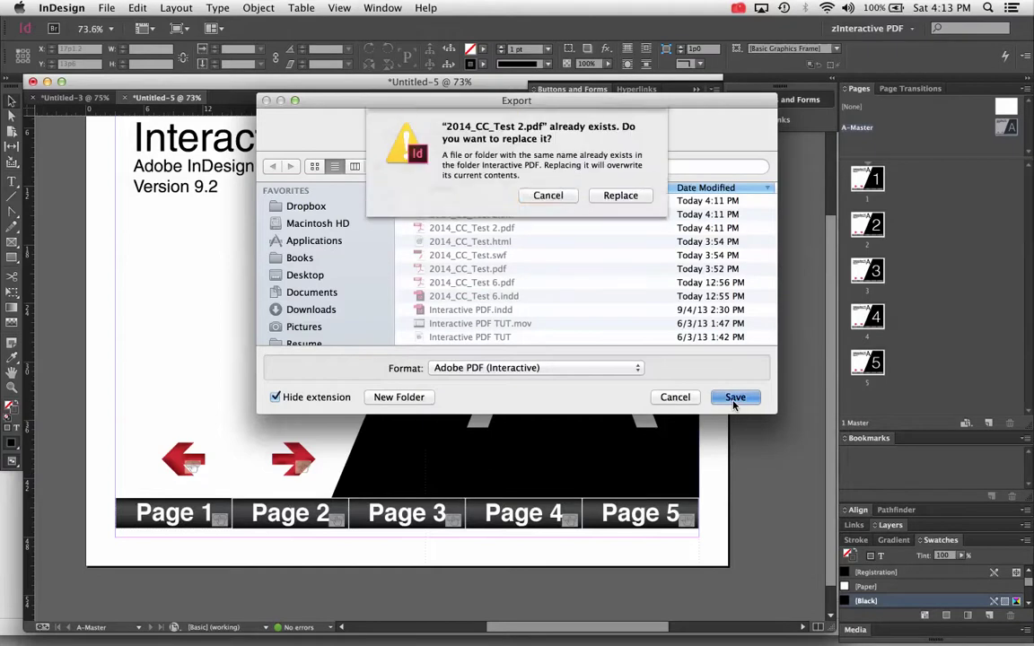
left_click(618, 194)
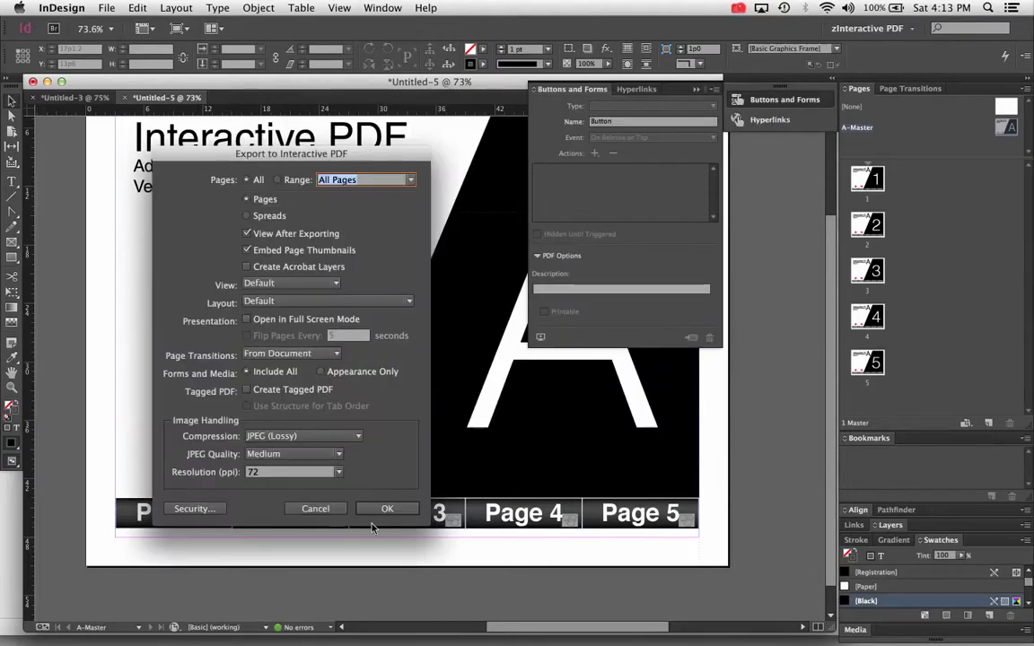
left_click(387, 508)
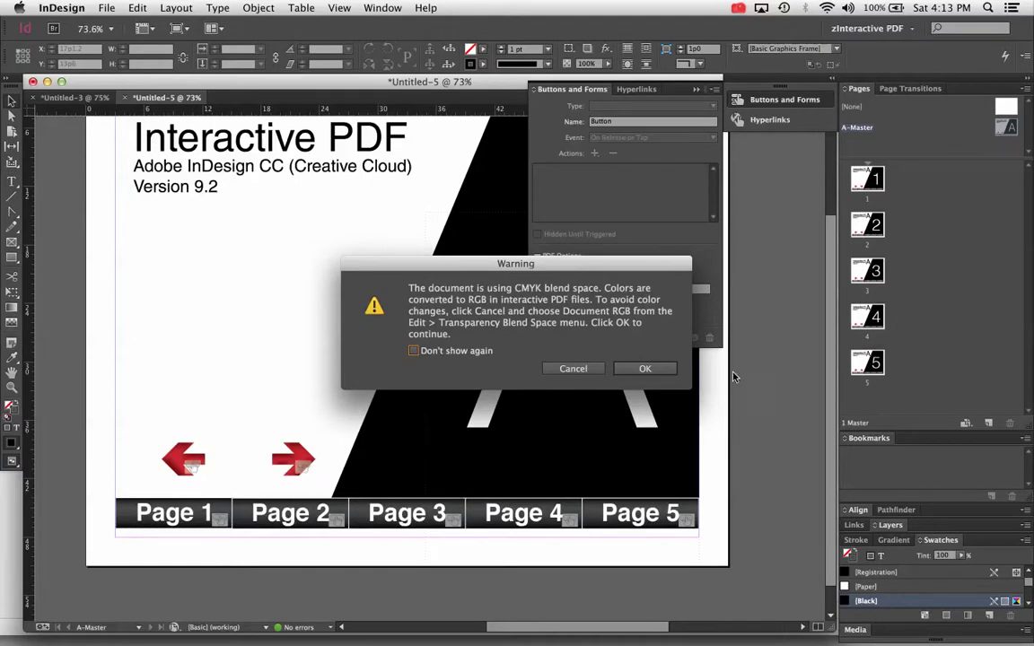
left_click(643, 371)
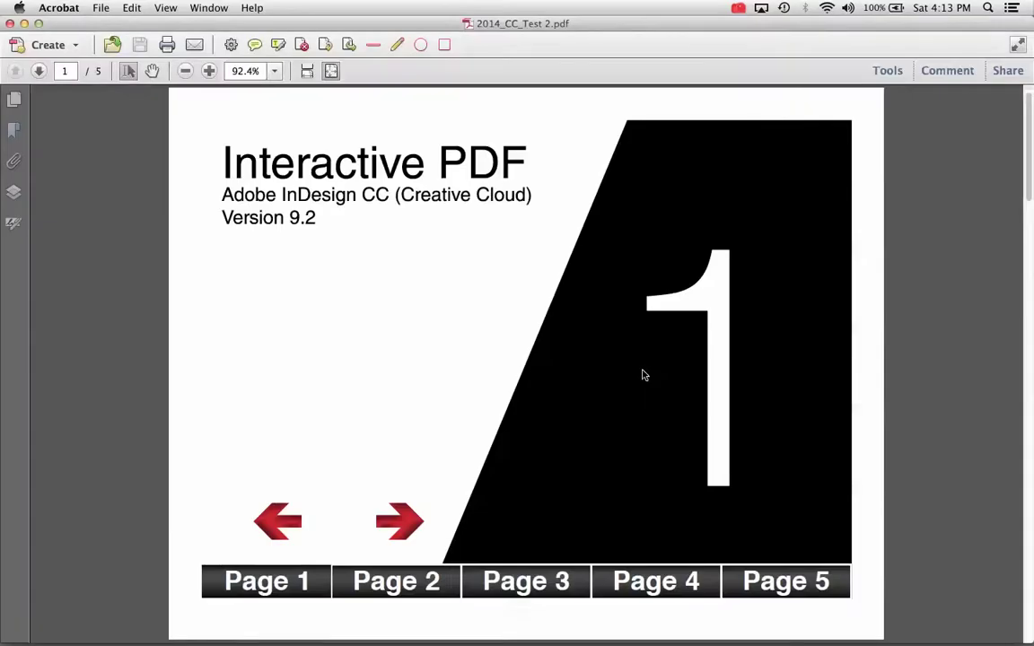
Step: Test the next-page and previous-page arrows in the exported PDF, paging forward and back to page 1
left_click(392, 519)
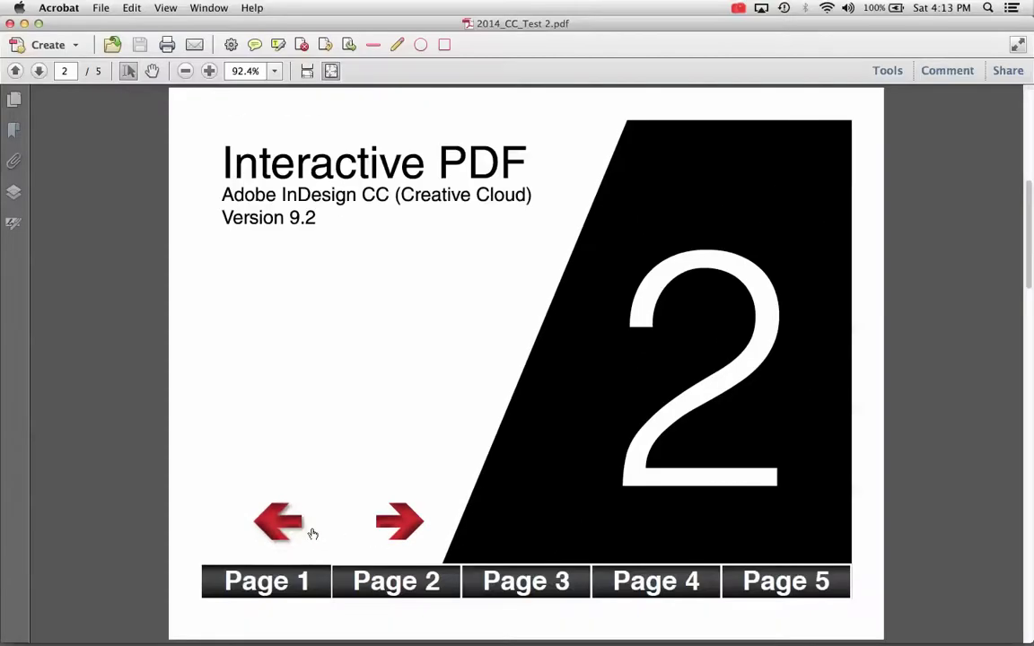
left_click(391, 520)
left_click(392, 521)
left_click(392, 520)
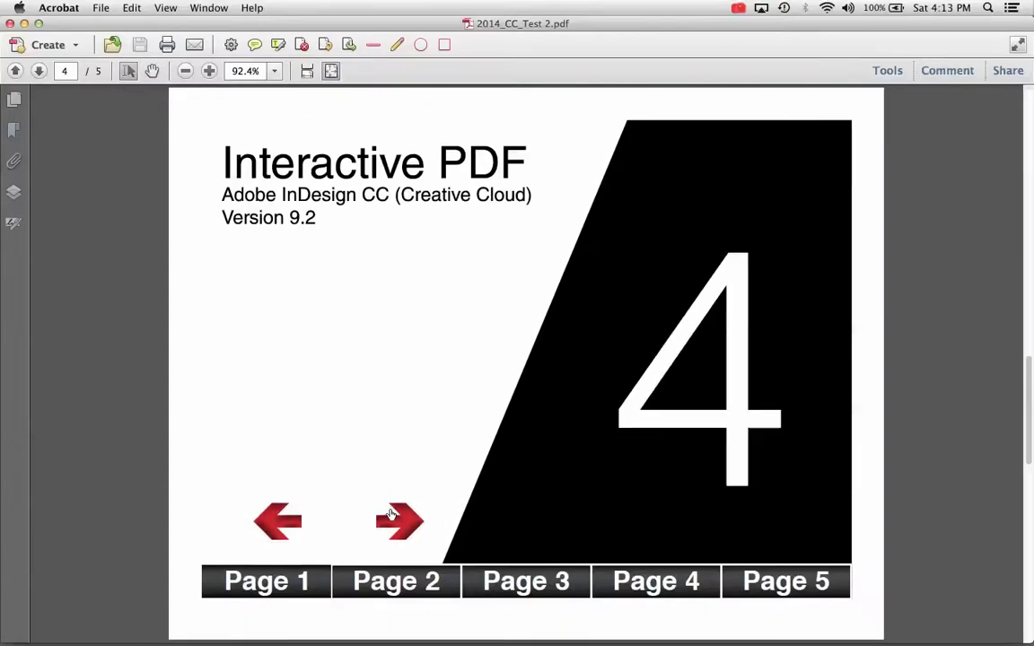
left_click(264, 534)
left_click(265, 533)
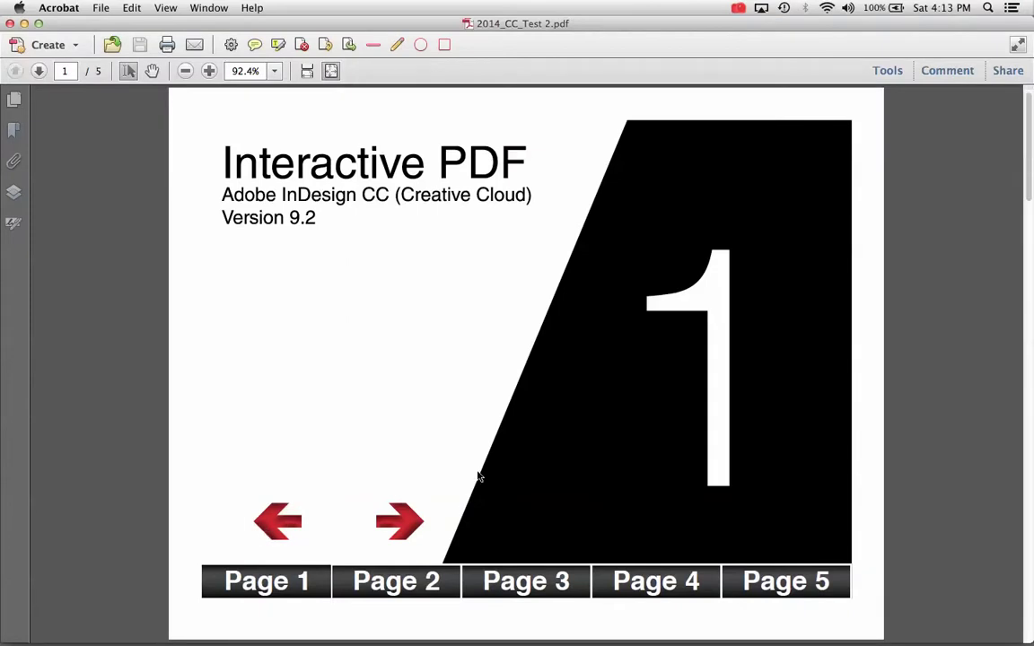
Step: Switch to Firefox, view the earlier 2014_CC_Test.html and the YouTube channel's Interactive PDF in InDesign playlist, and return to Acrobat
key("super+Tab")
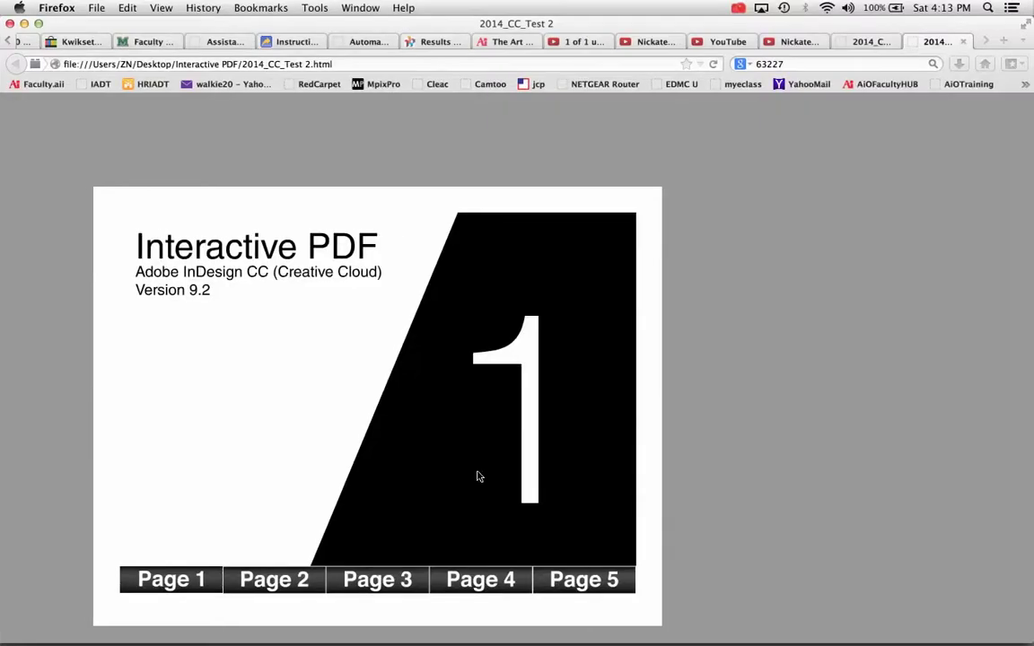
left_click(869, 42)
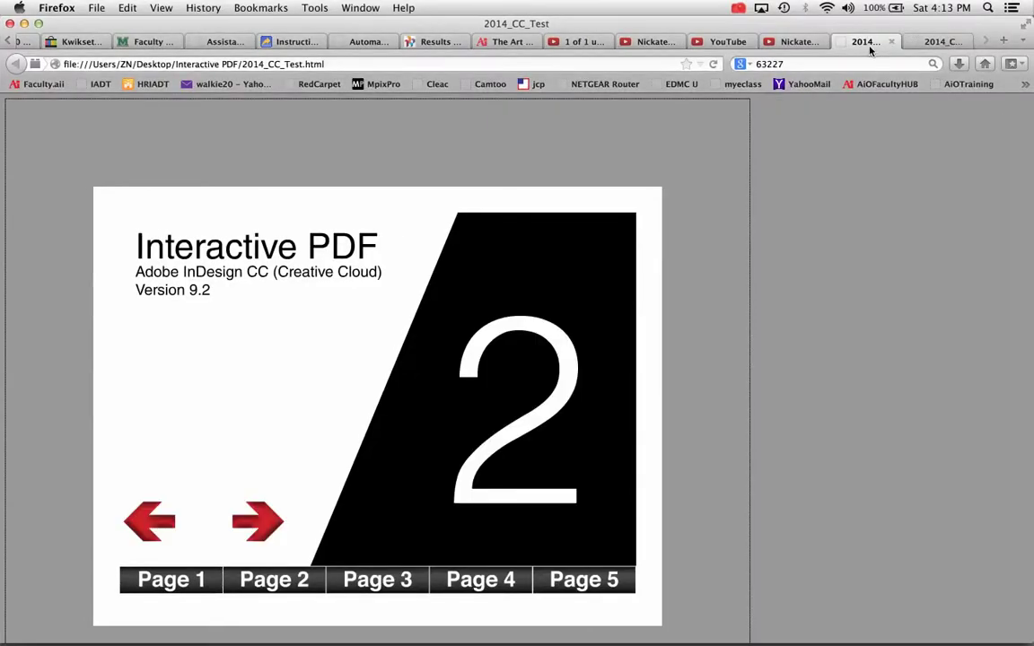
left_click(785, 43)
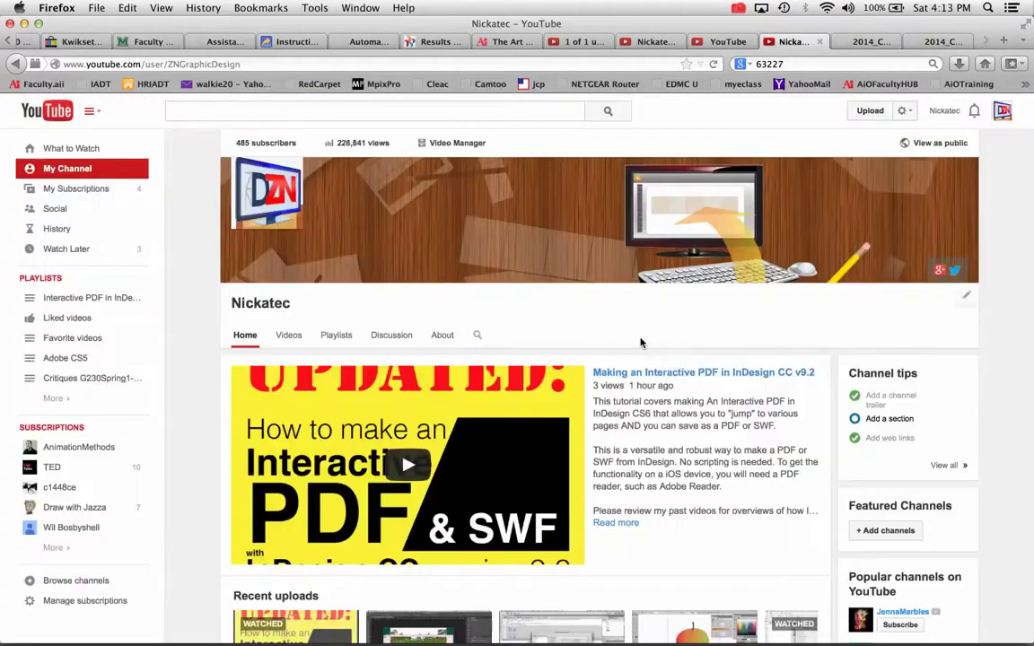
scroll(514, 387, "down", 15)
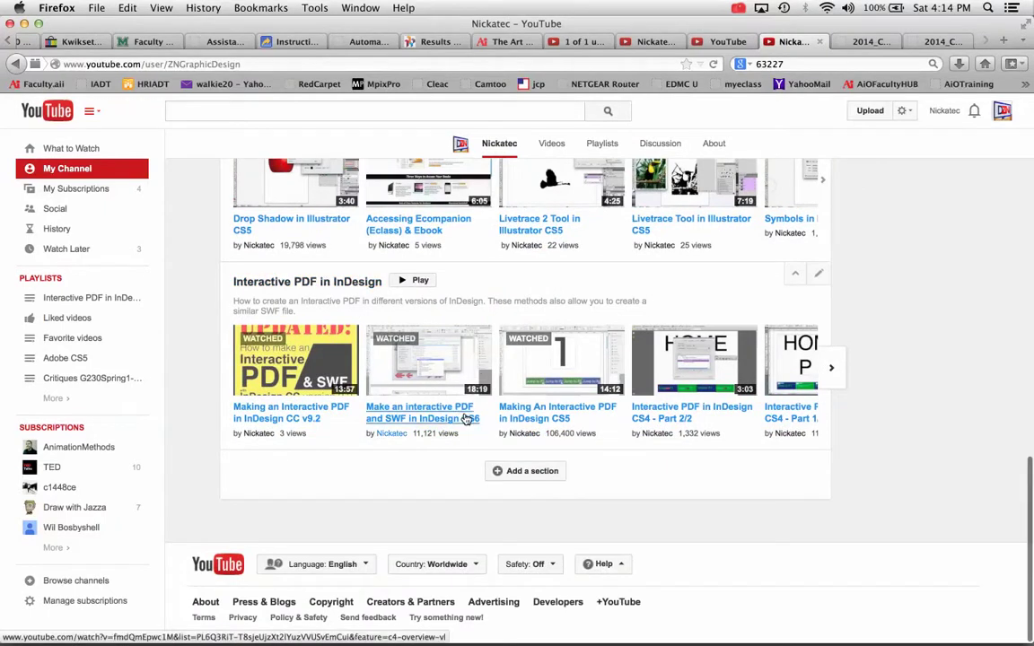
left_click(829, 369)
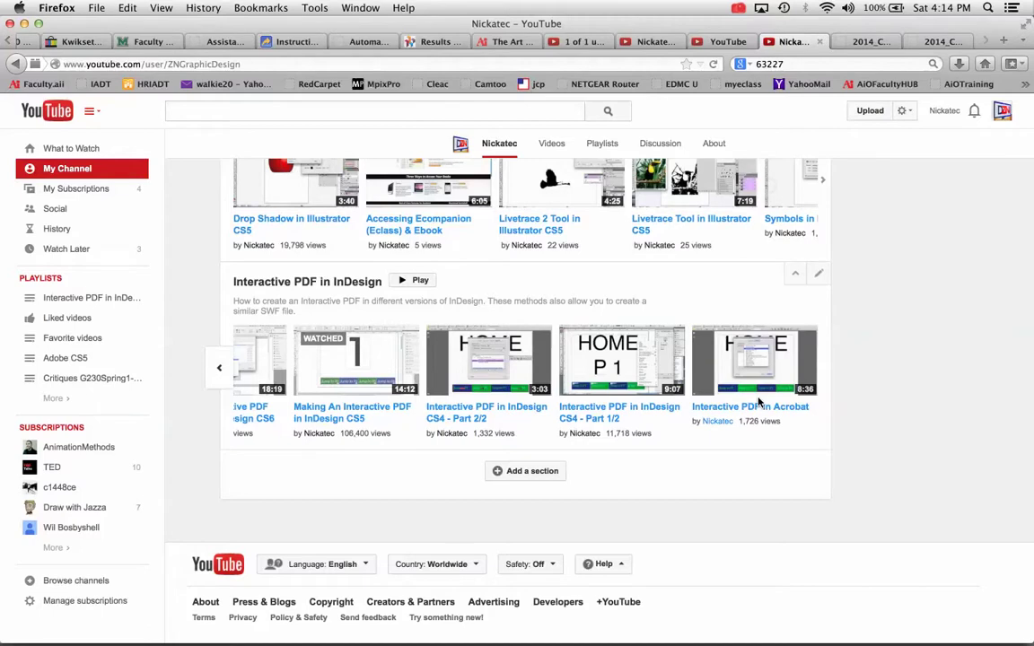
scroll(759, 402, "up", 10)
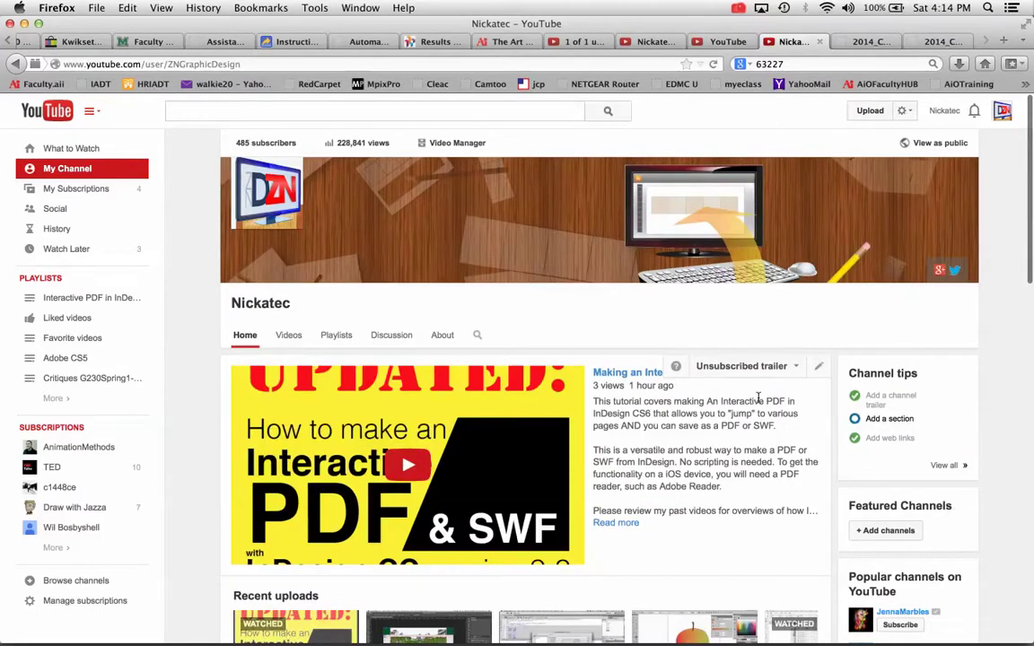
key("super+Tab")
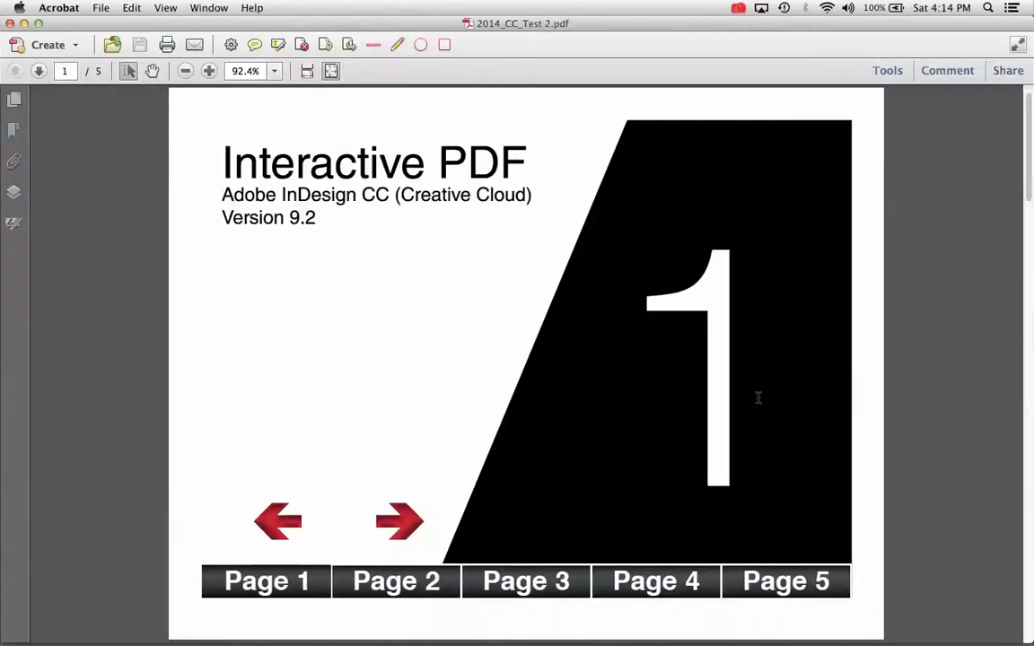